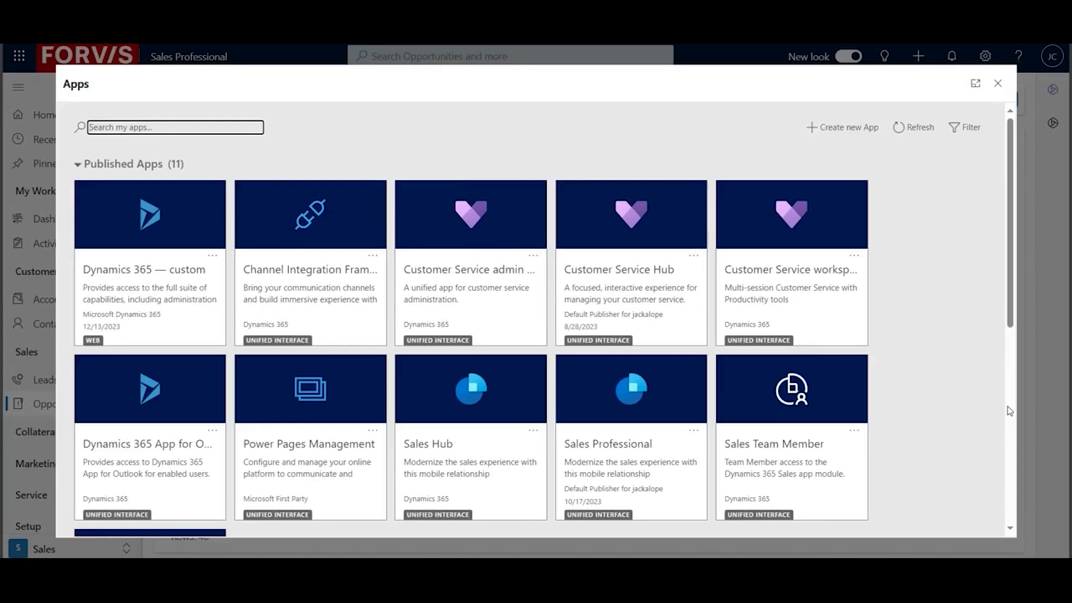
- Open the opportunities list, switch it to the Open Opportunities view and look across its columns
{"action": "scroll", "coordinate": [692, 386], "scroll_direction": "down", "scroll_amount": 1}
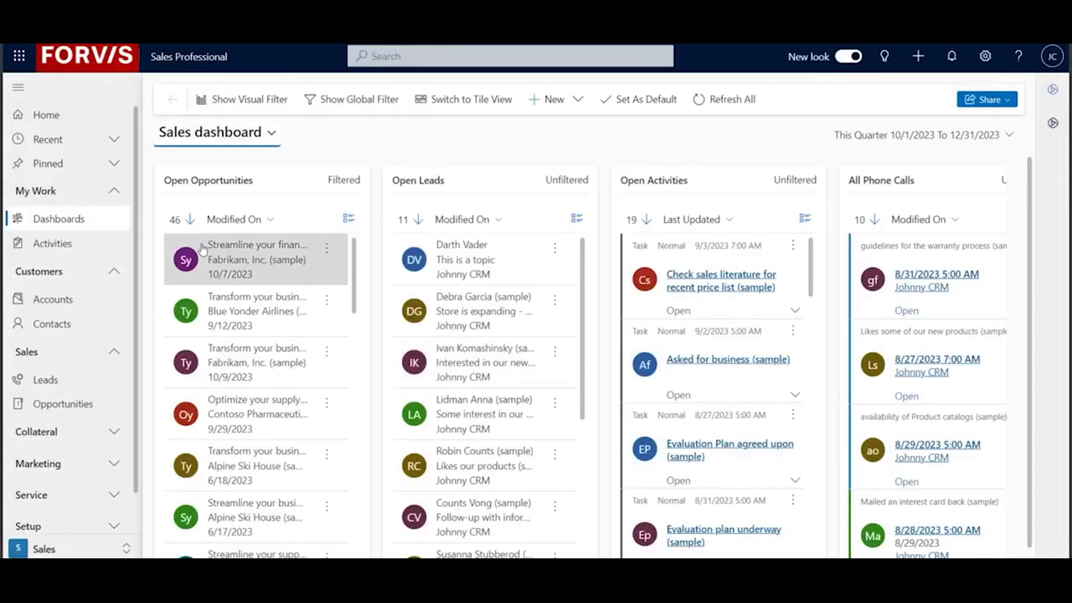
{"action": "left_click", "coordinate": [62, 407]}
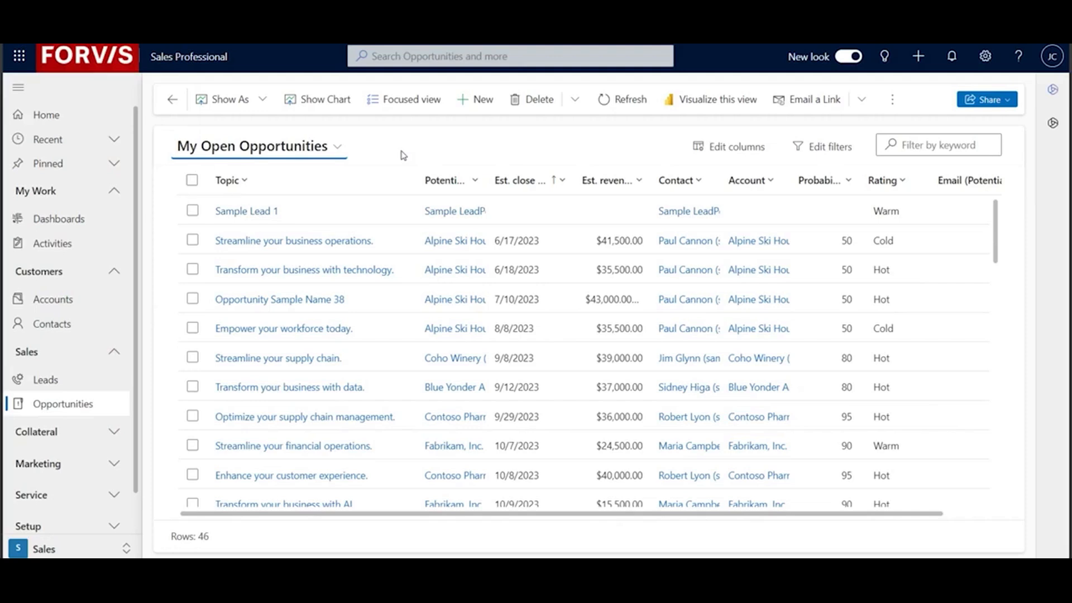
{"action": "left_click", "coordinate": [336, 147]}
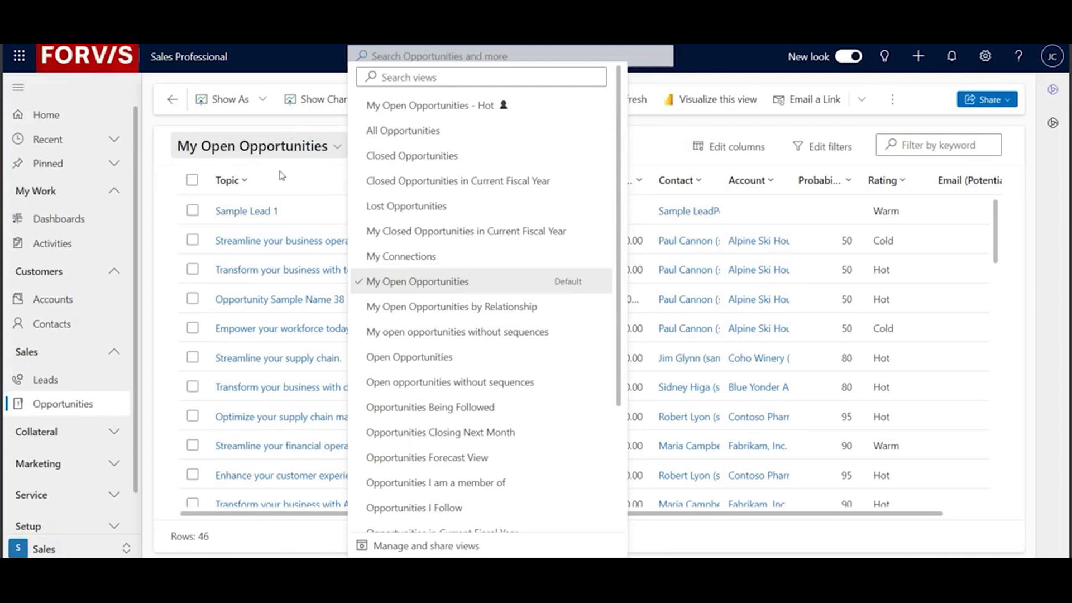
{"action": "left_click", "coordinate": [405, 357]}
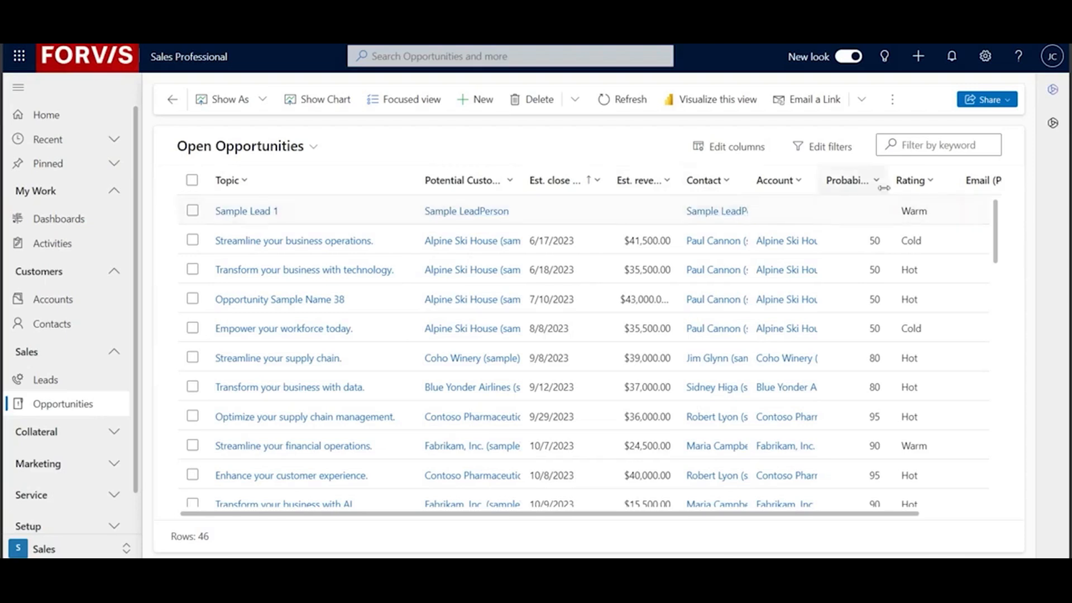
{"action": "left_click", "coordinate": [987, 513]}
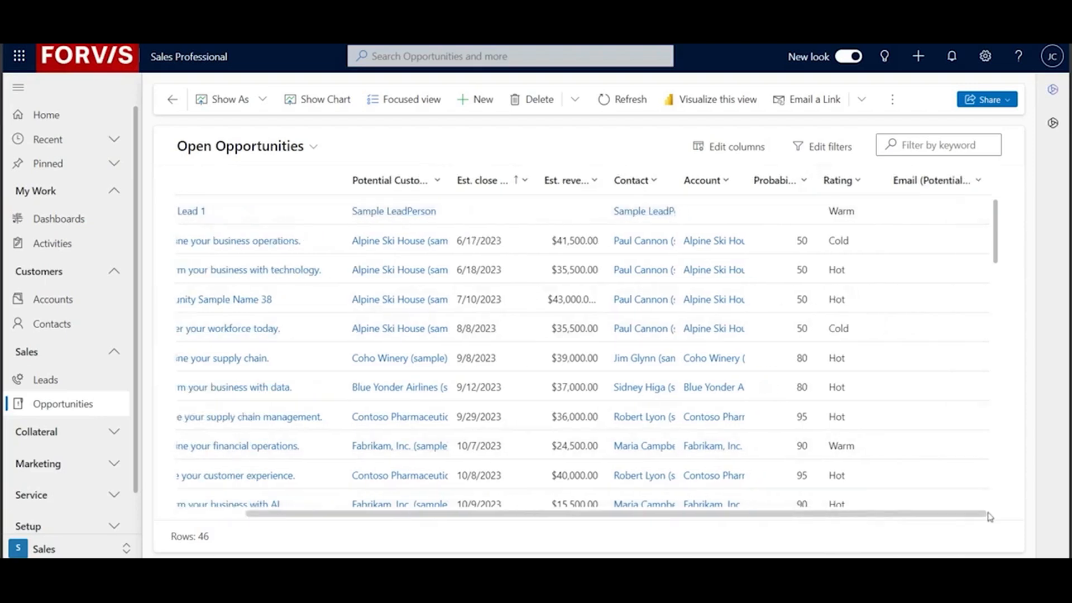
{"action": "left_click_drag", "start_coordinate": [984, 514], "coordinate": [681, 504]}
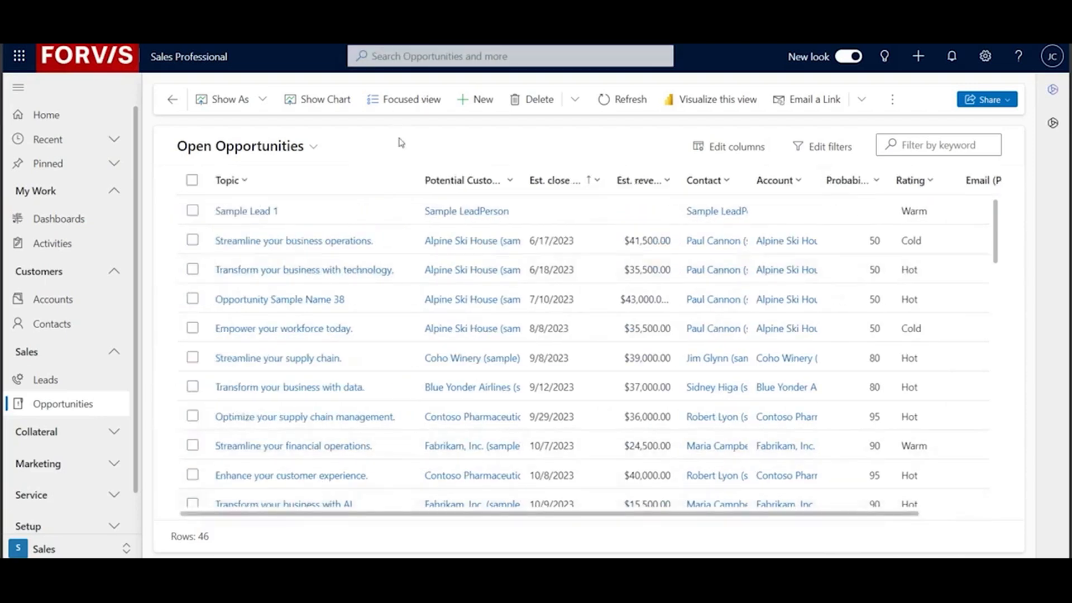
- Switch the list to My Open Opportunities and on to All Opportunities, and widen the Topic column to show the full topics
{"action": "left_click", "coordinate": [314, 148]}
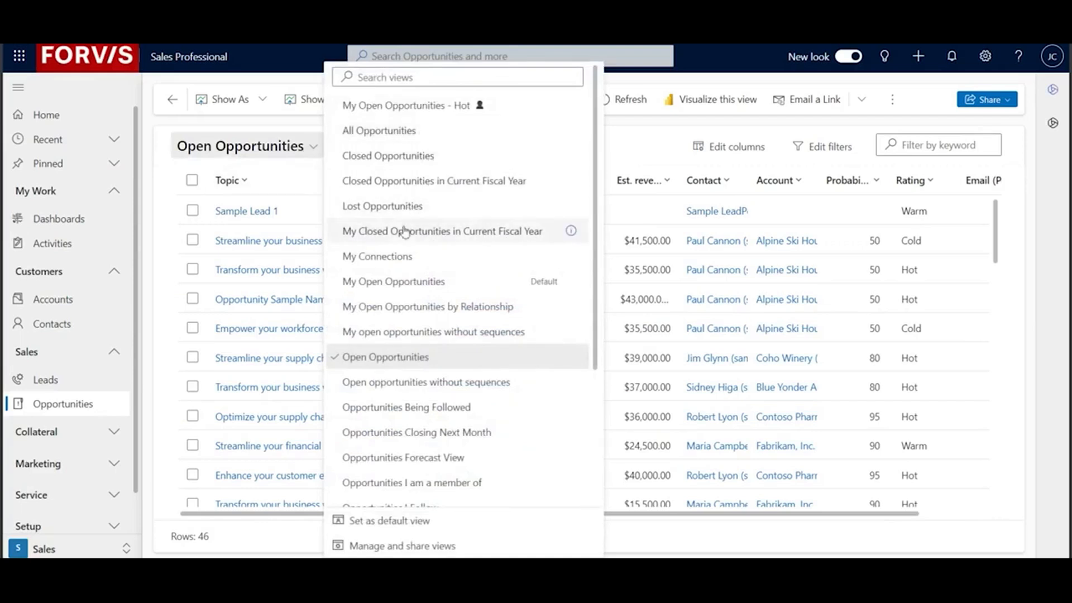
{"action": "left_click", "coordinate": [394, 281]}
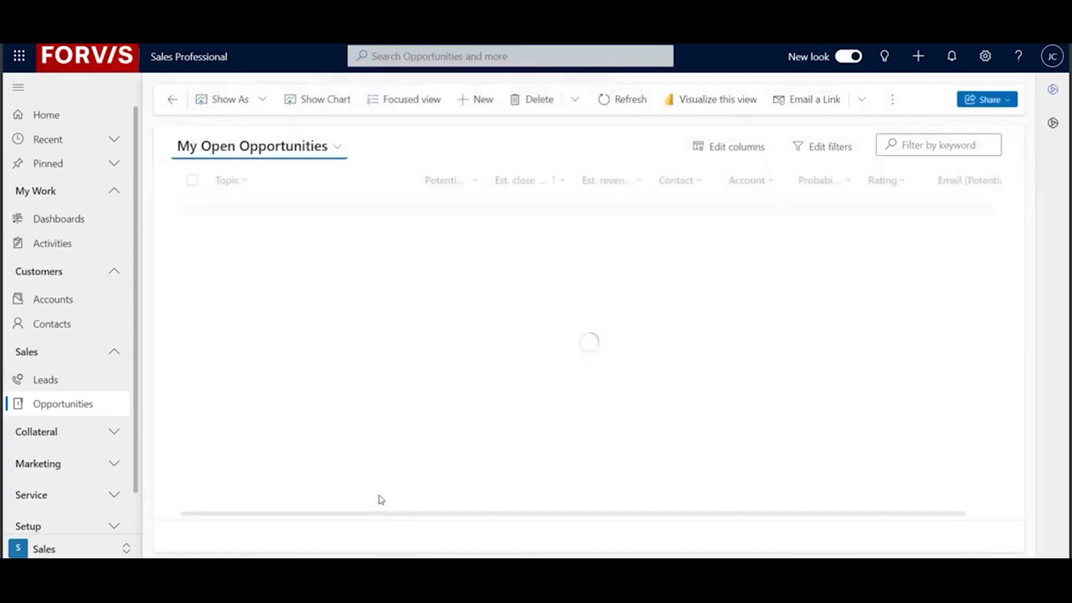
{"action": "left_click", "coordinate": [336, 147]}
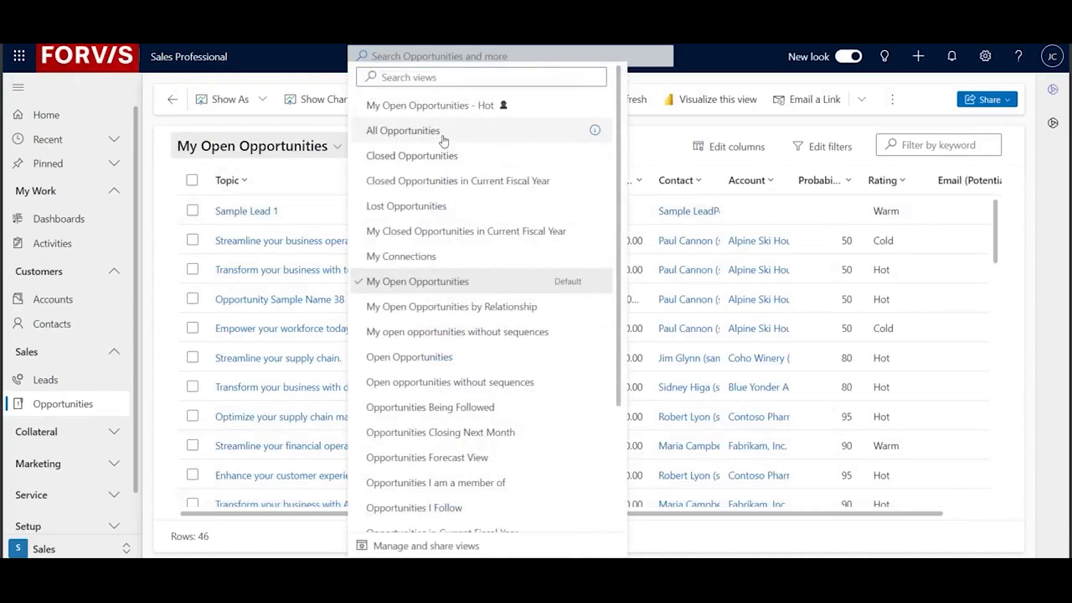
{"action": "left_click", "coordinate": [444, 134]}
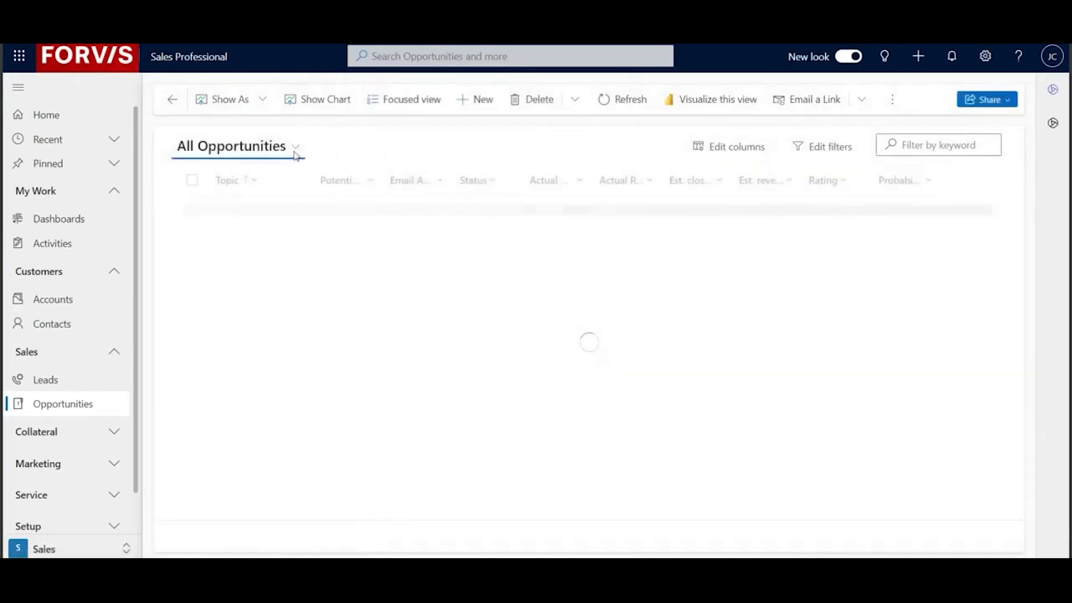
{"action": "left_click", "coordinate": [292, 150]}
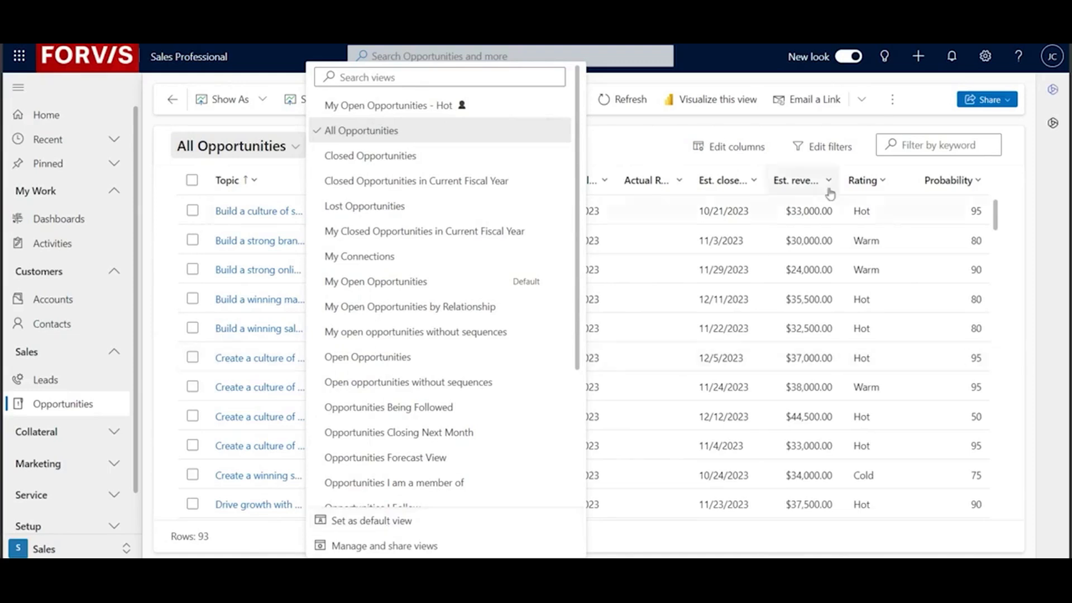
{"action": "left_click", "coordinate": [651, 145]}
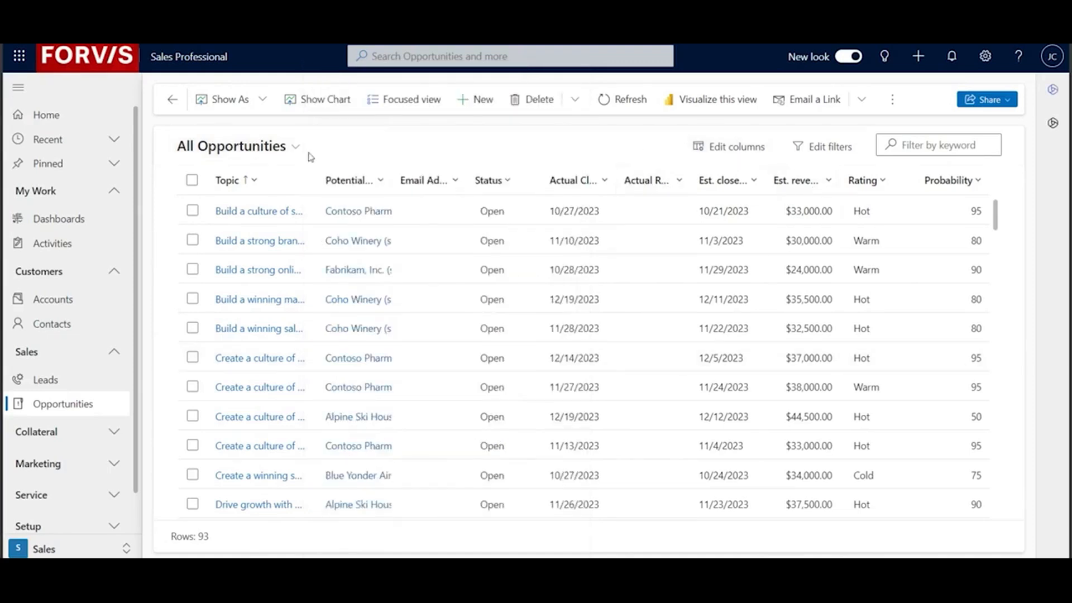
{"action": "left_click_drag", "start_coordinate": [316, 180], "coordinate": [391, 180]}
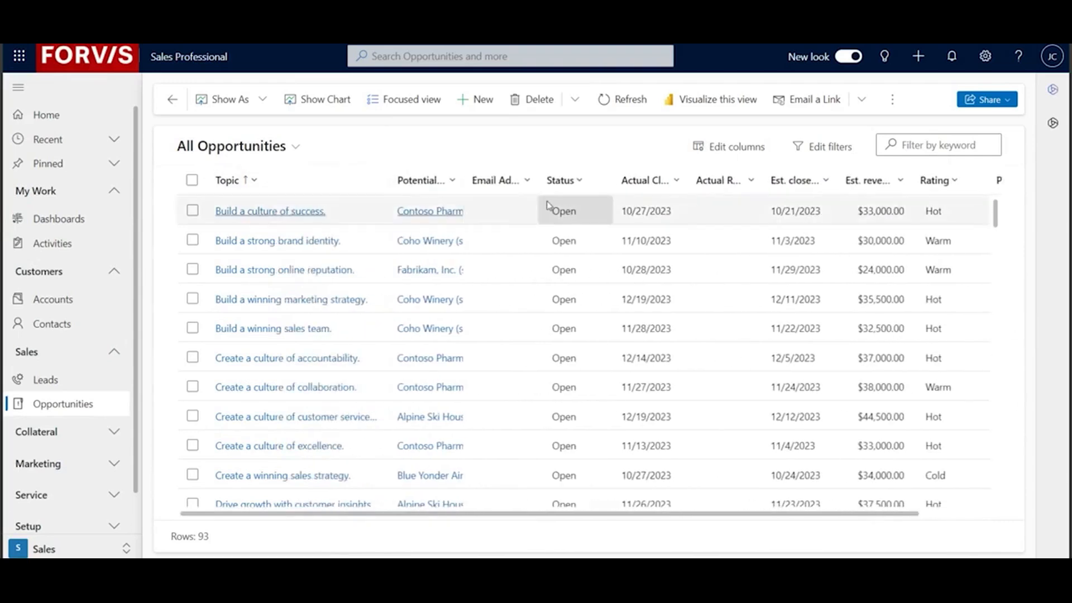
- Check the sort and filter options of the Status and Actual Close columns without applying any
{"action": "left_click", "coordinate": [580, 185]}
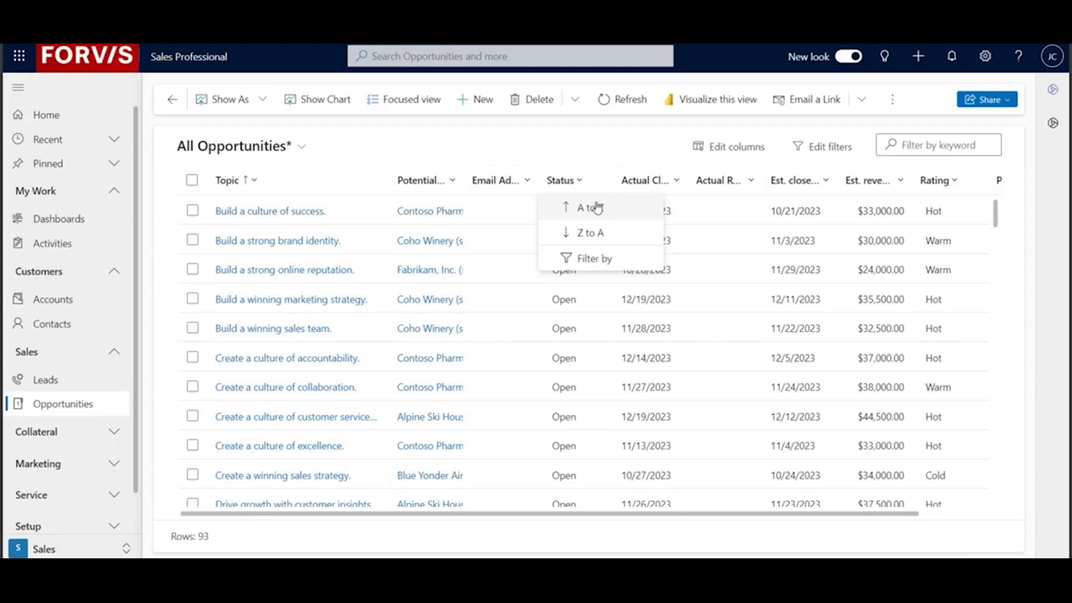
{"action": "left_click", "coordinate": [607, 159]}
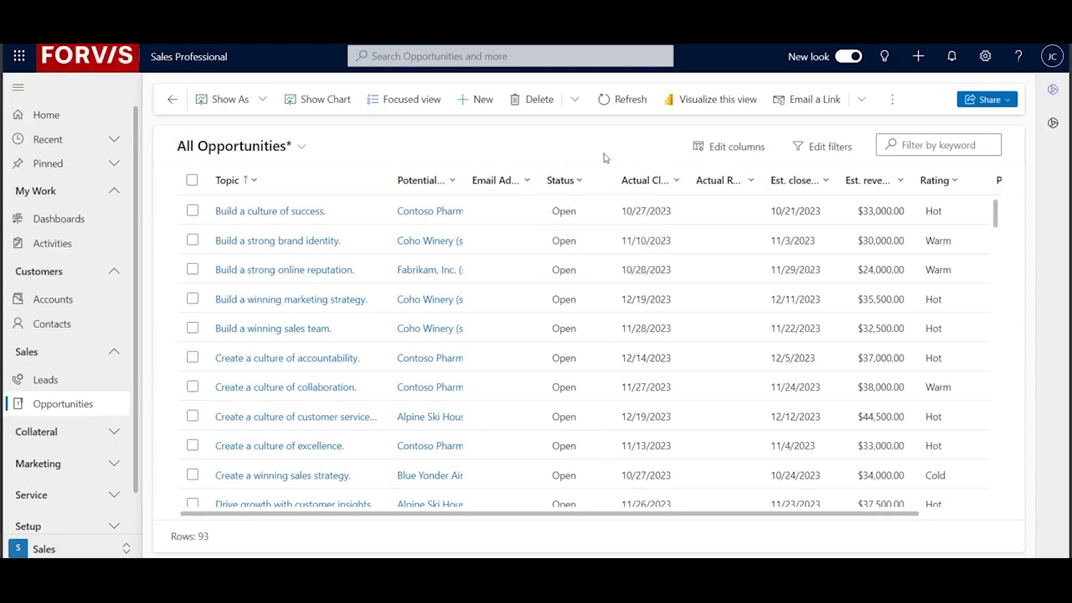
{"action": "left_click", "coordinate": [664, 191]}
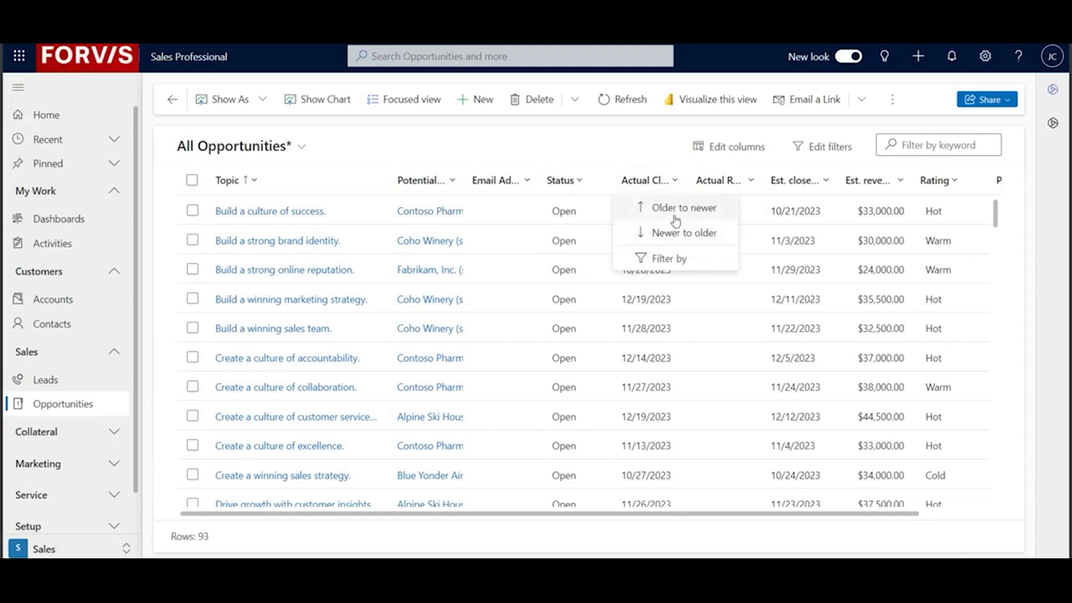
{"action": "left_click", "coordinate": [584, 156]}
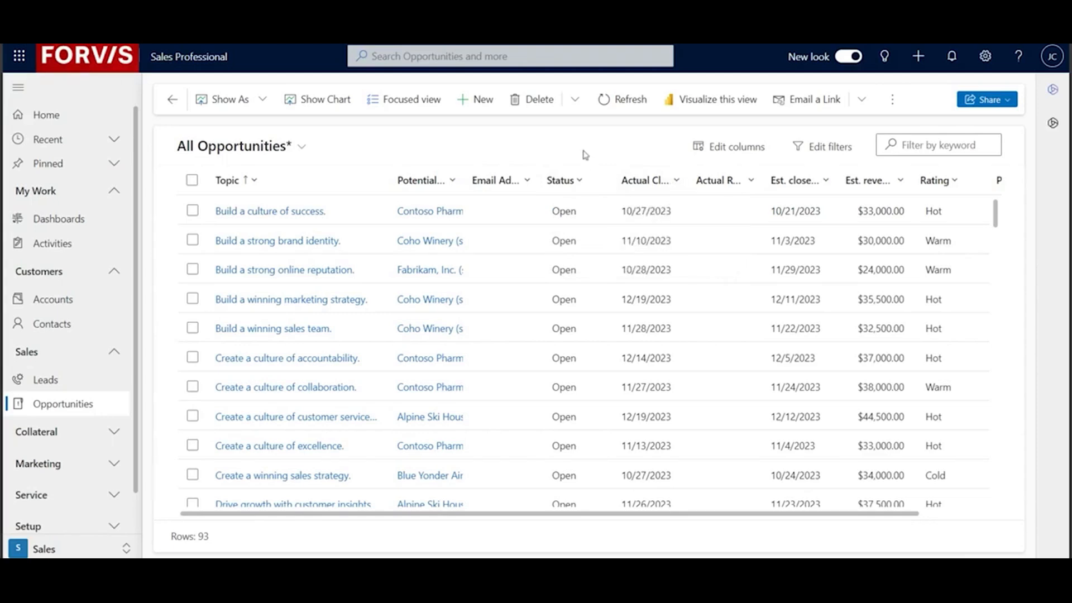
{"action": "left_click", "coordinate": [574, 186]}
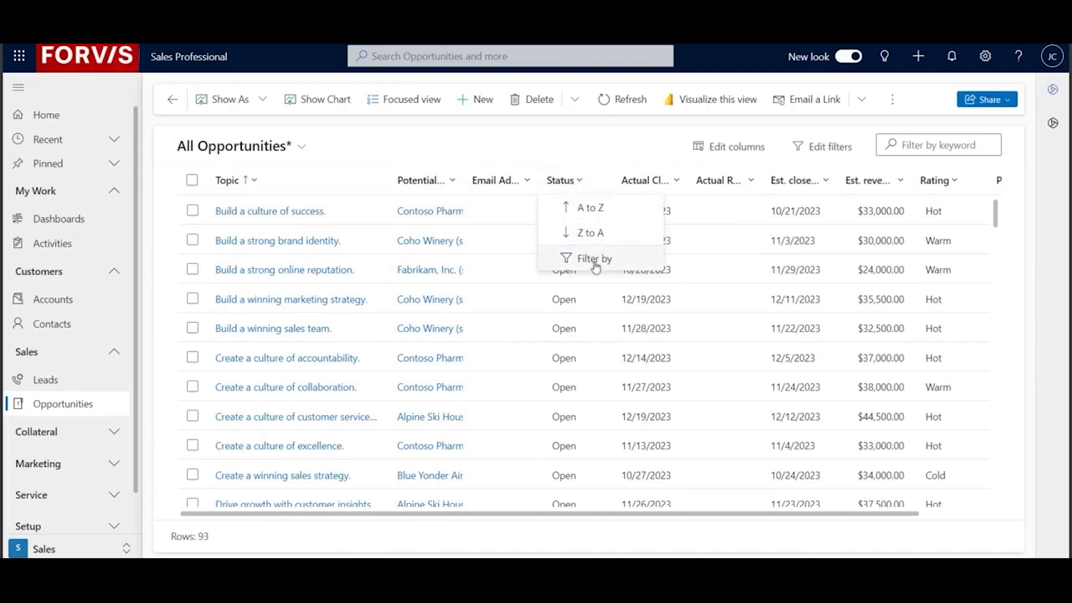
{"action": "left_click", "coordinate": [533, 148]}
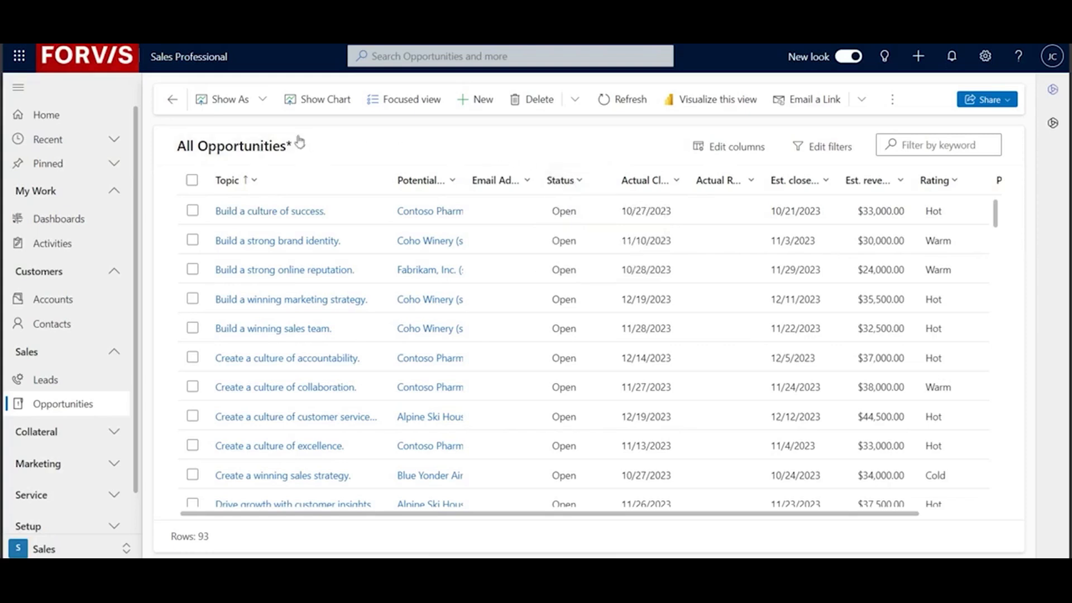
- Filter the All Opportunities list by Status equals Lost
{"action": "scroll", "coordinate": [562, 349], "scroll_direction": "down", "scroll_amount": 10}
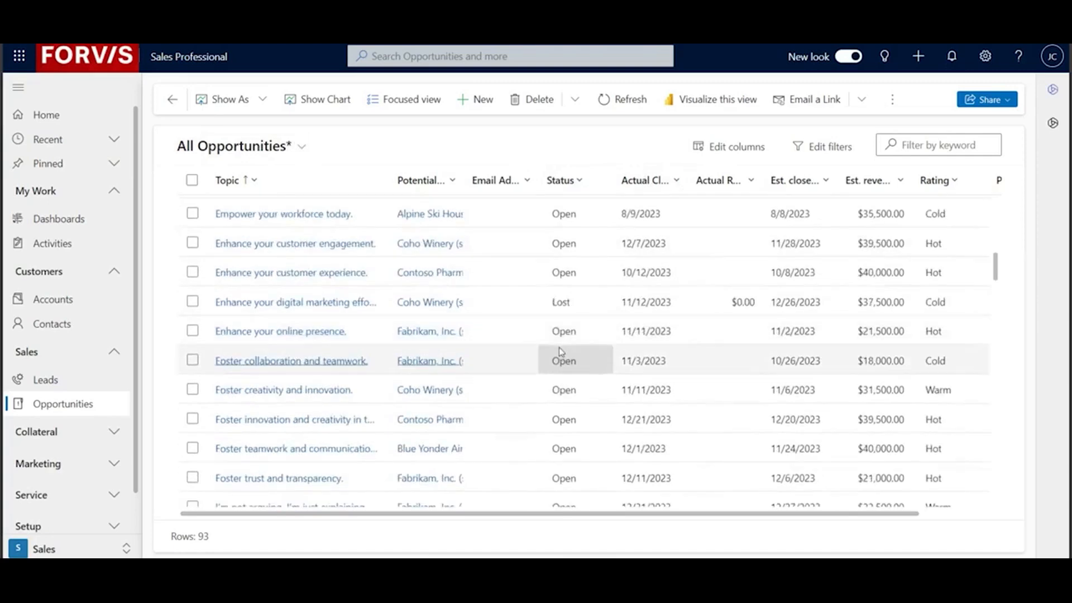
{"action": "scroll", "coordinate": [571, 307], "scroll_direction": "down", "scroll_amount": 3}
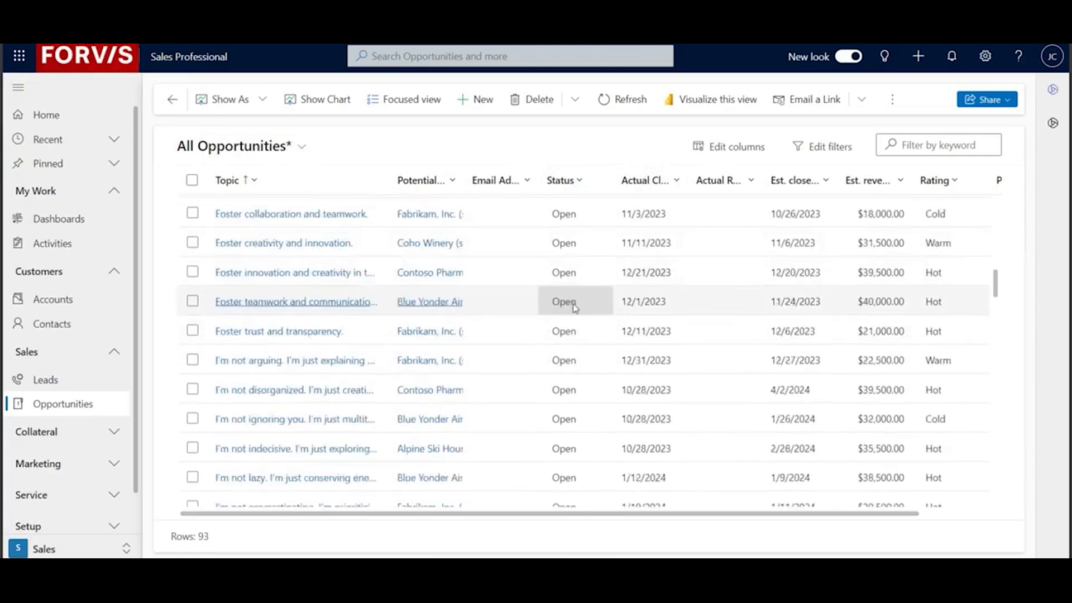
{"action": "scroll", "coordinate": [576, 307], "scroll_direction": "down", "scroll_amount": 10}
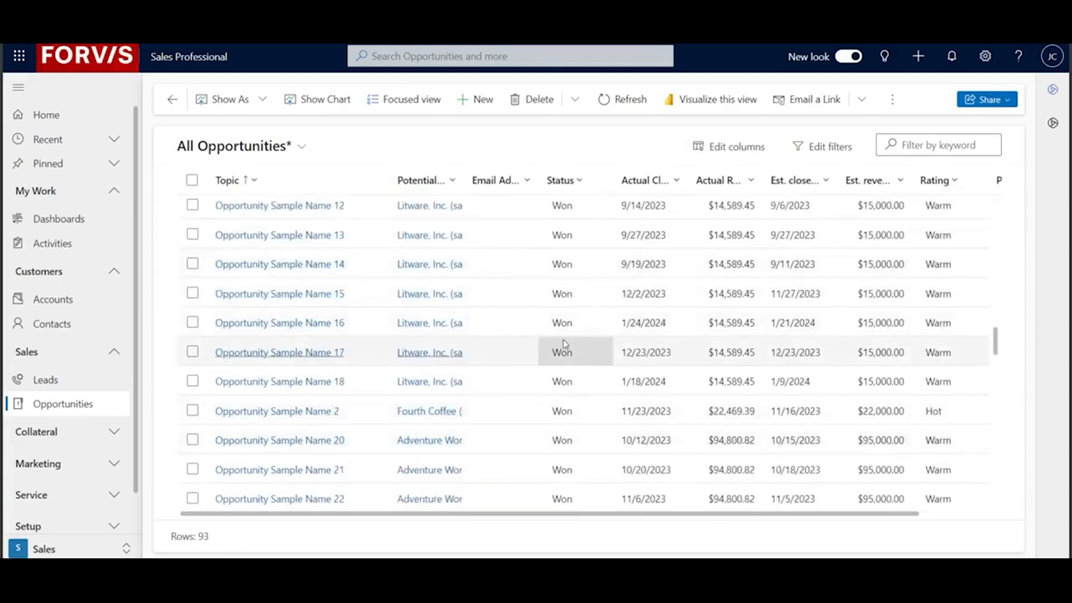
{"action": "scroll", "coordinate": [564, 343], "scroll_direction": "up", "scroll_amount": 15}
{"action": "left_click", "coordinate": [580, 180]}
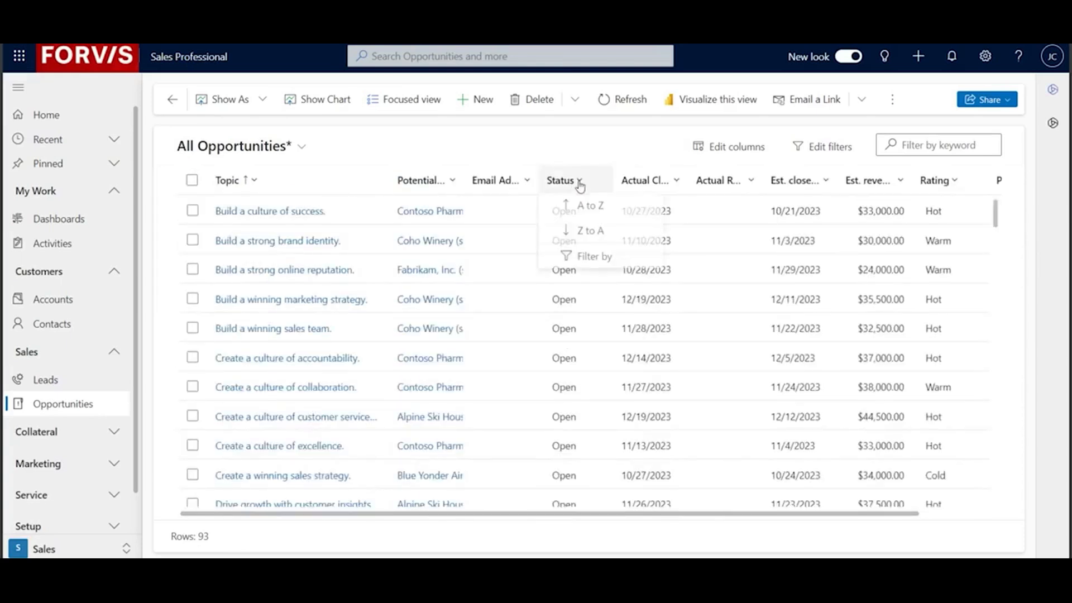
{"action": "left_click", "coordinate": [593, 258]}
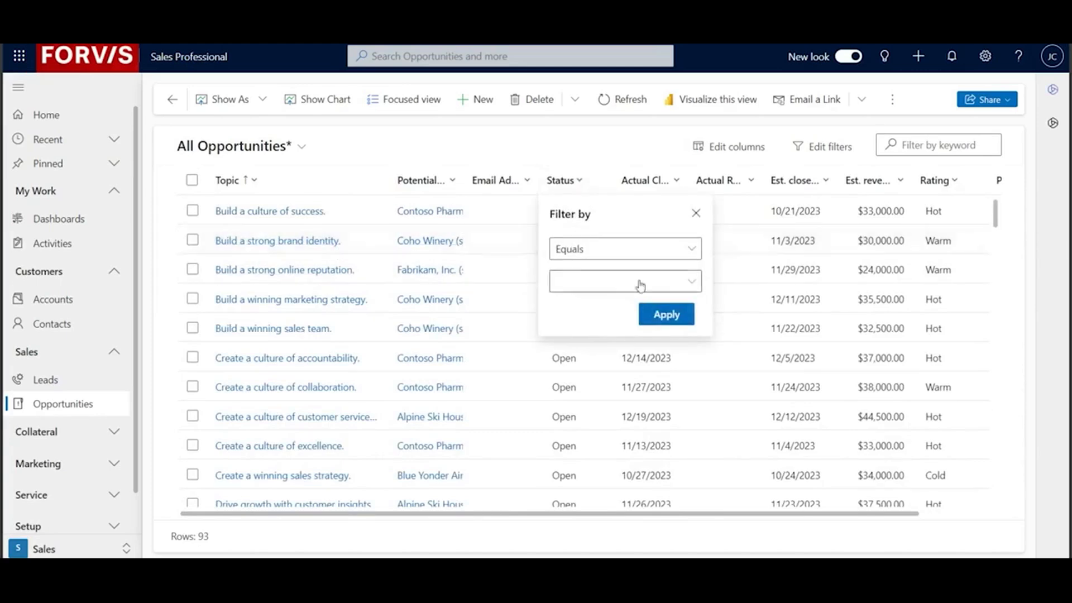
{"action": "left_click", "coordinate": [669, 287]}
{"action": "left_click", "coordinate": [581, 356]}
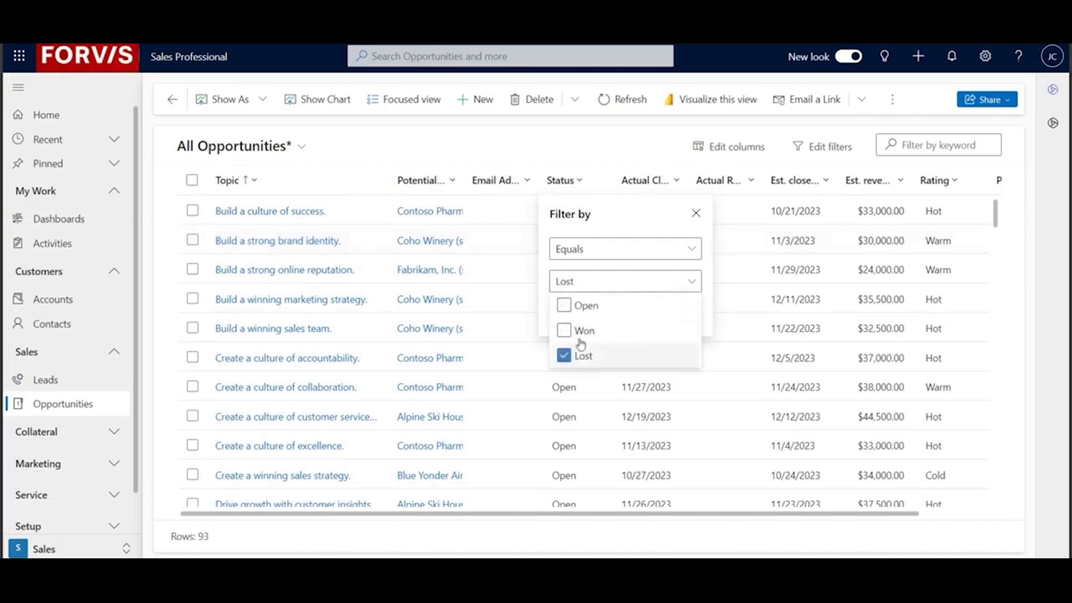
{"action": "left_click", "coordinate": [642, 268]}
{"action": "left_click", "coordinate": [659, 314]}
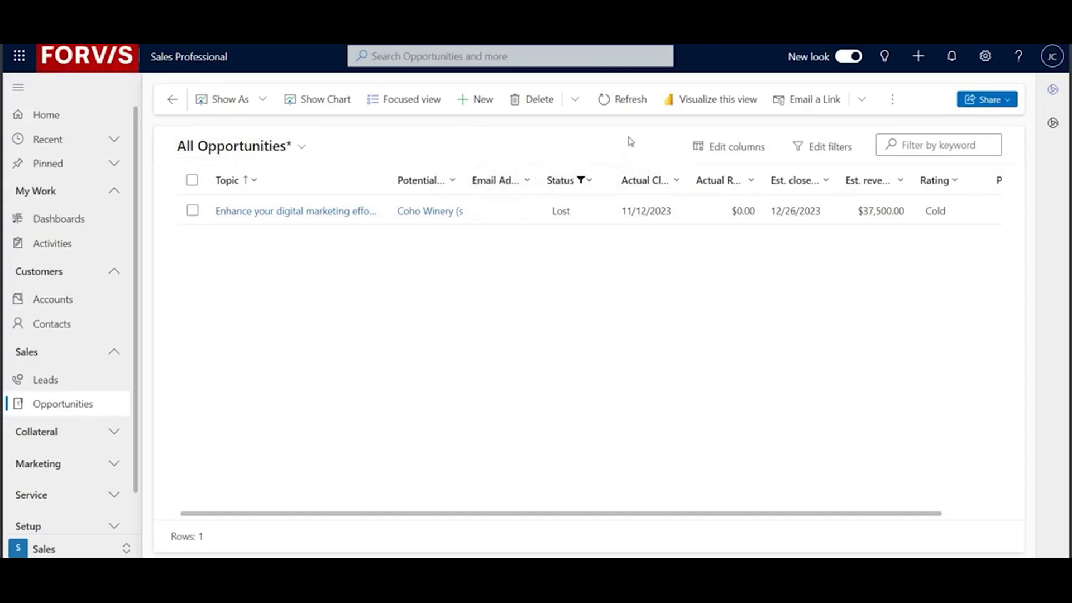
- Clear the filter on the Status column
{"action": "left_click", "coordinate": [588, 183]}
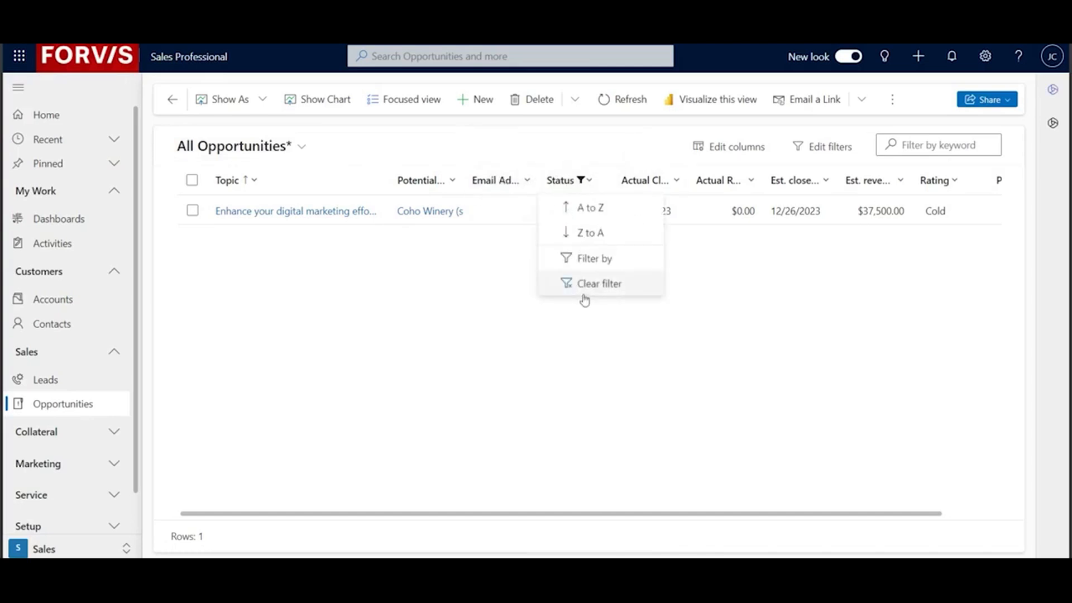
{"action": "left_click", "coordinate": [590, 284]}
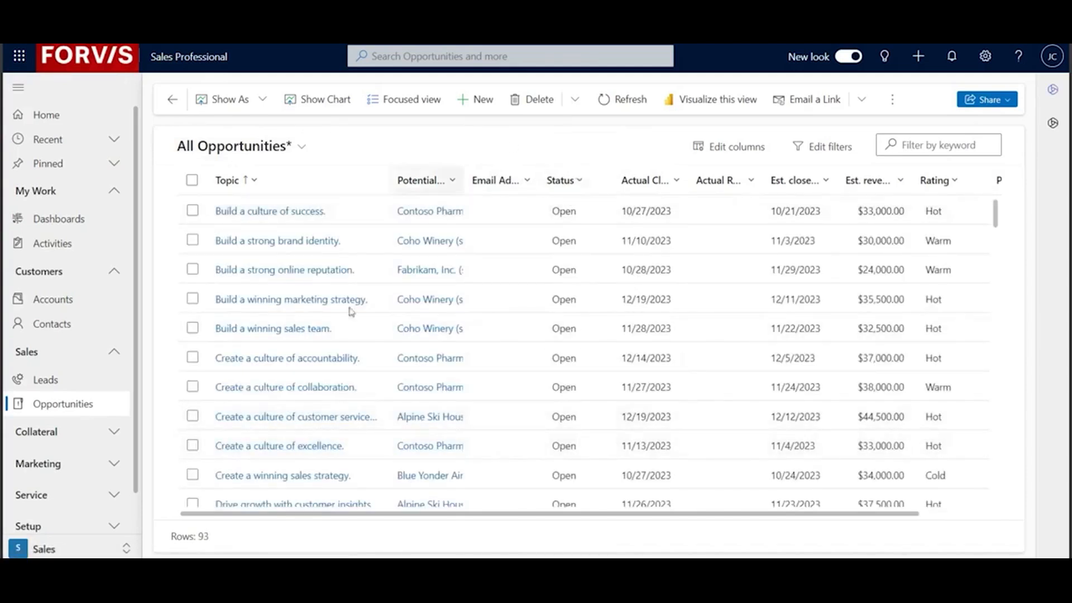
{"action": "left_click_drag", "start_coordinate": [397, 525], "coordinate": [363, 509]}
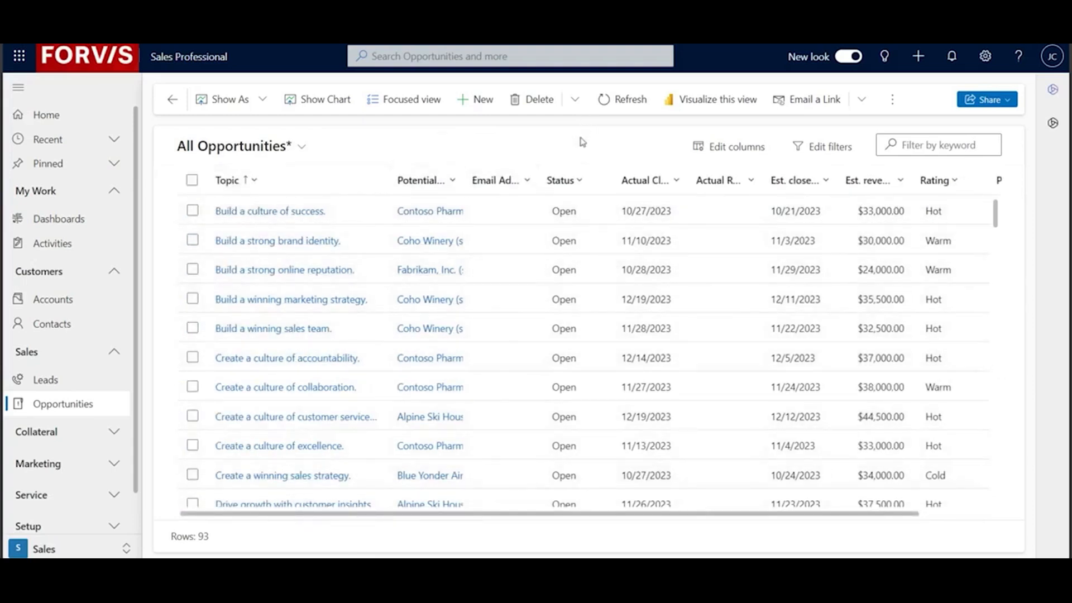
- Check the filter conditions of the All Opportunities view and switch the list to the Open Opportunities view
{"action": "left_click", "coordinate": [819, 152]}
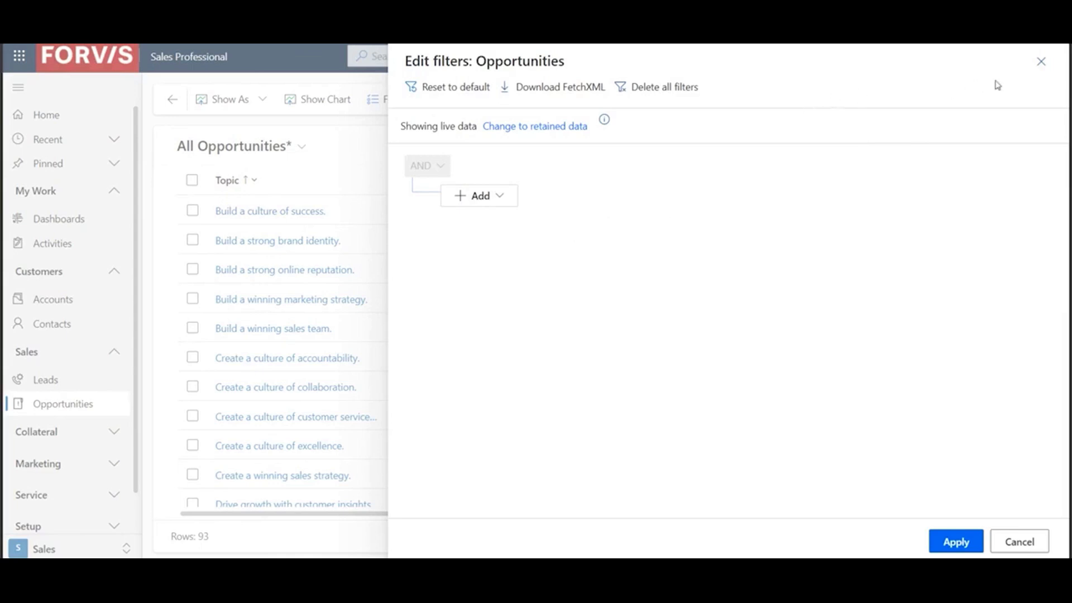
{"action": "left_click", "coordinate": [1040, 65]}
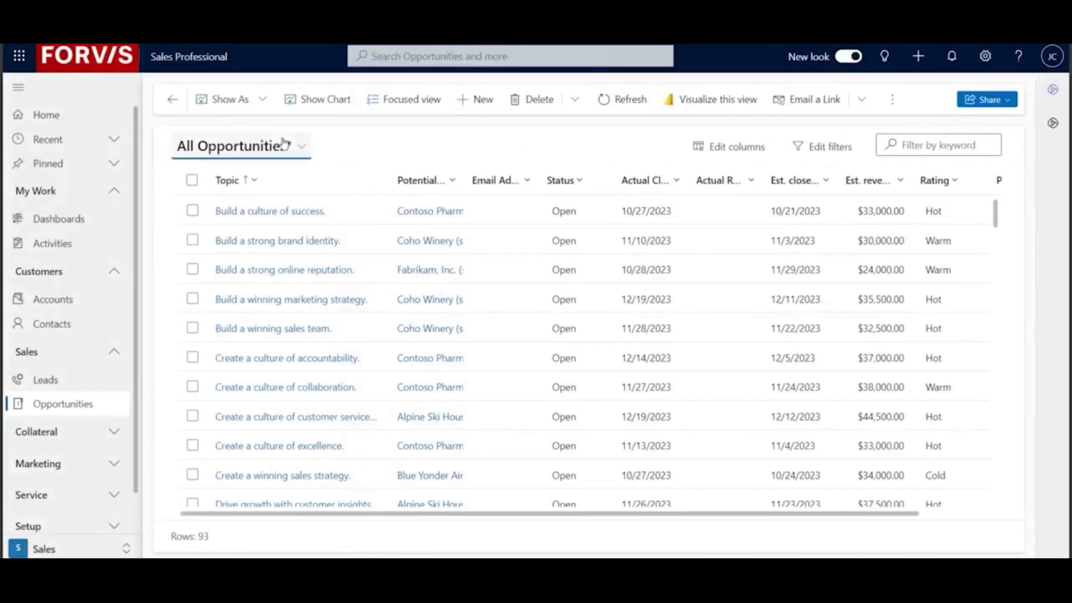
{"action": "left_click", "coordinate": [301, 158]}
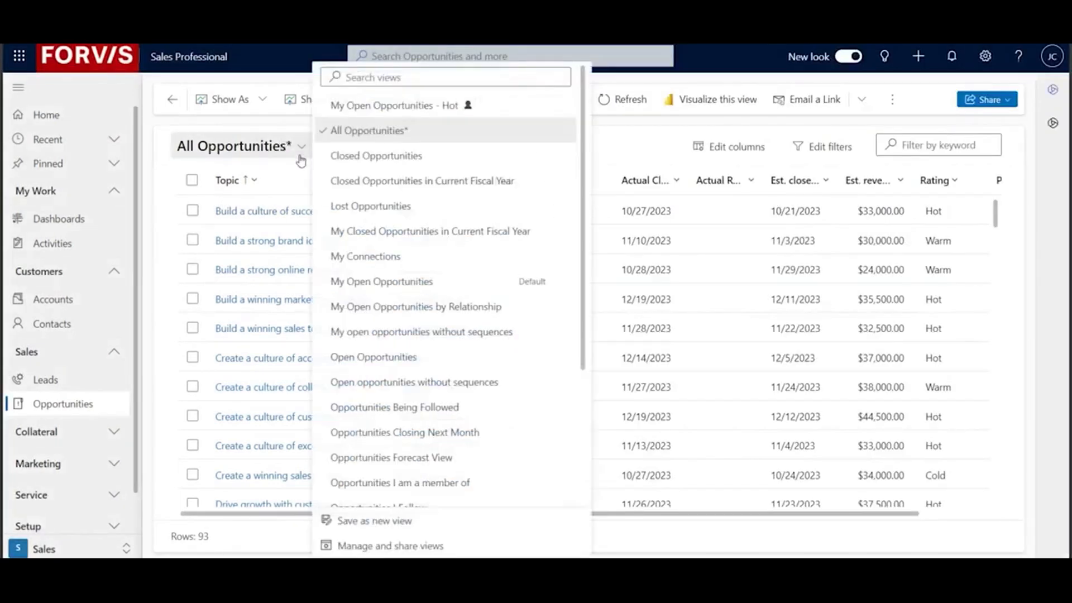
{"action": "left_click", "coordinate": [408, 358]}
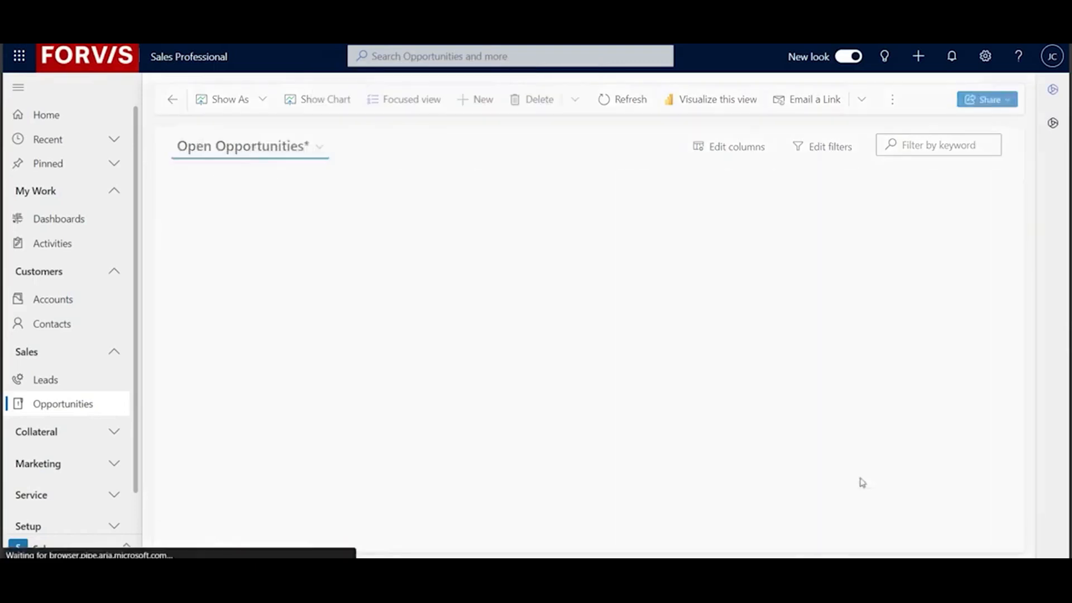
- Add a second filter condition row to the Open Opportunities view on the Est. close date field
{"action": "left_click", "coordinate": [823, 146]}
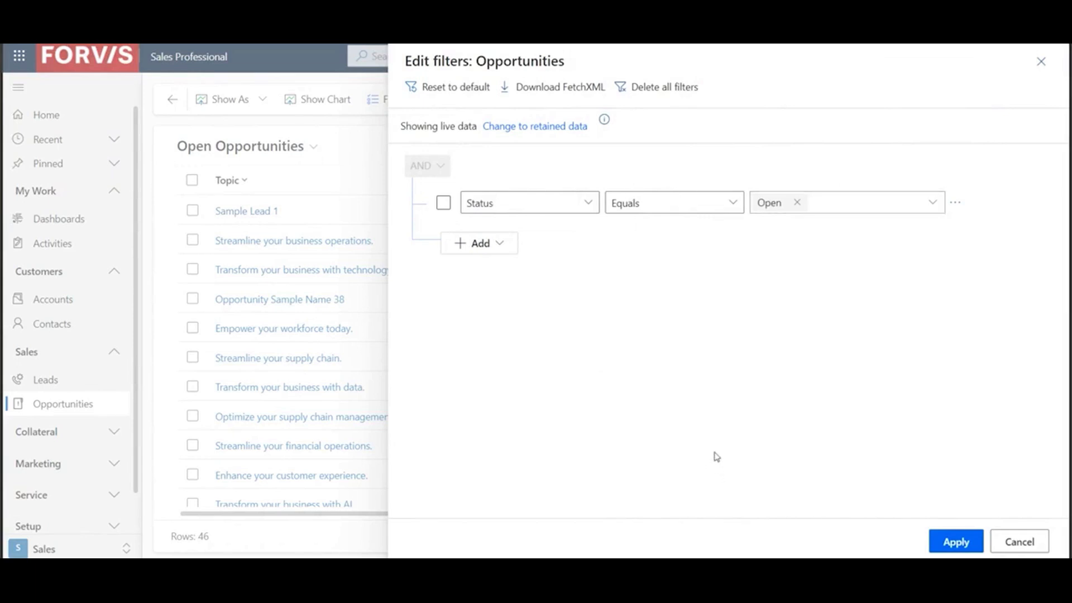
{"action": "left_click", "coordinate": [510, 253]}
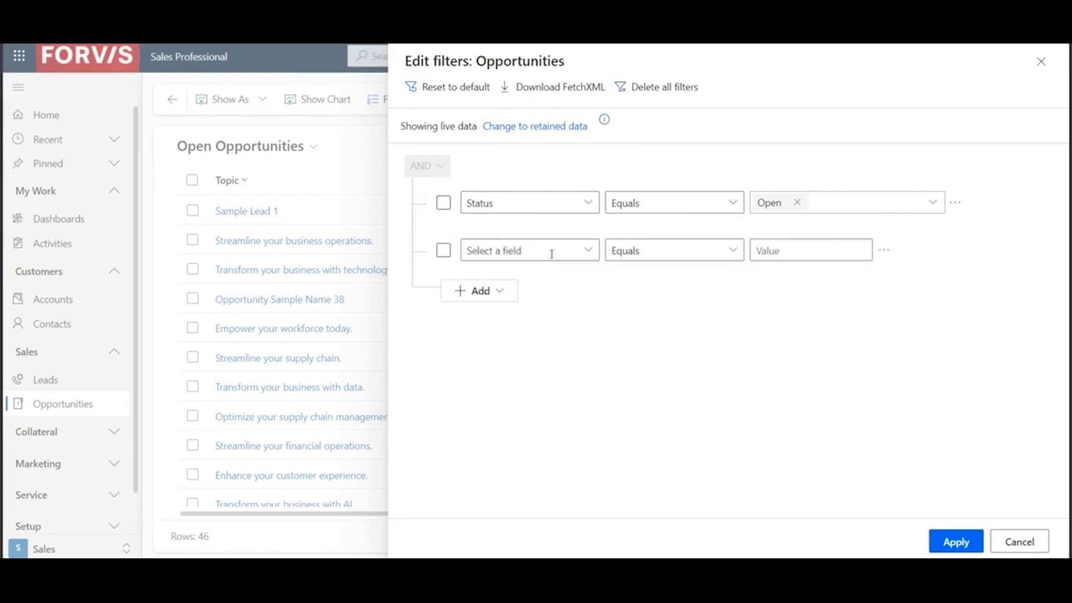
{"action": "left_click", "coordinate": [587, 250]}
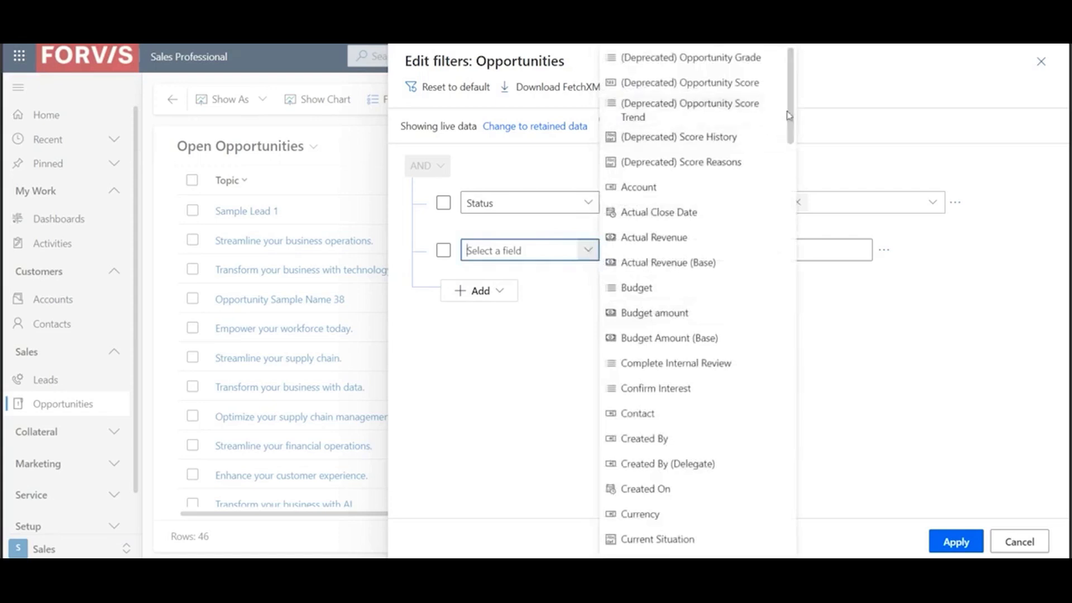
{"action": "left_click_drag", "start_coordinate": [791, 114], "coordinate": [786, 147]}
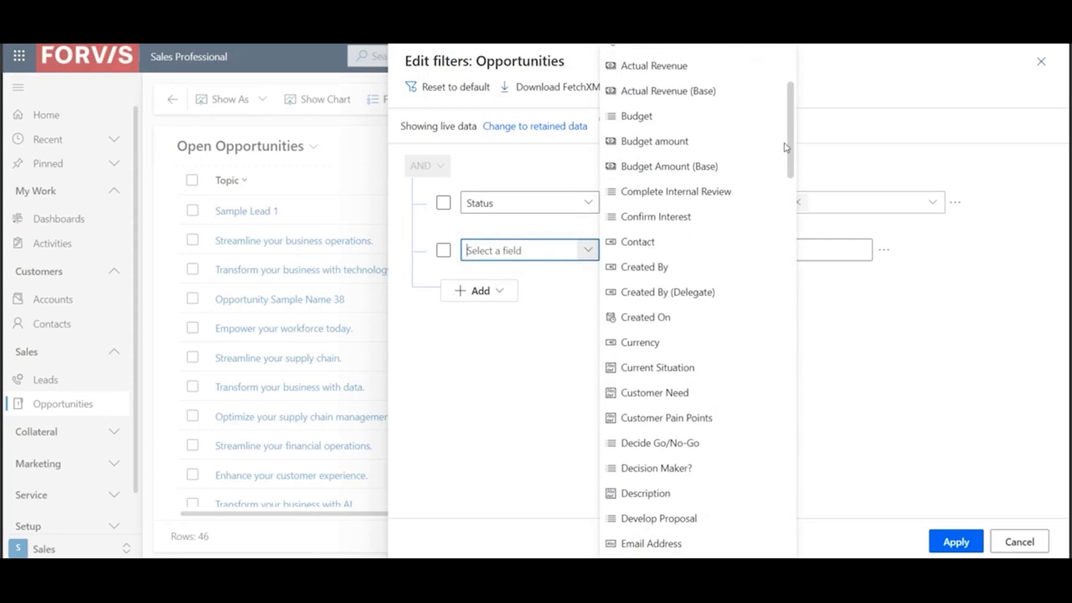
{"action": "left_click_drag", "start_coordinate": [786, 147], "coordinate": [773, 210]}
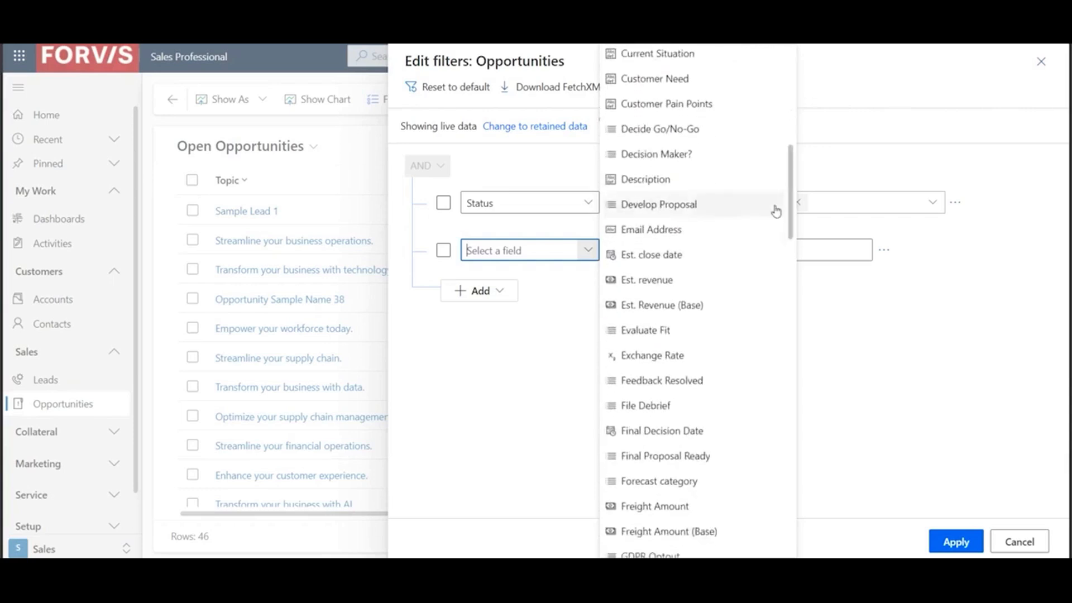
{"action": "left_click", "coordinate": [659, 255]}
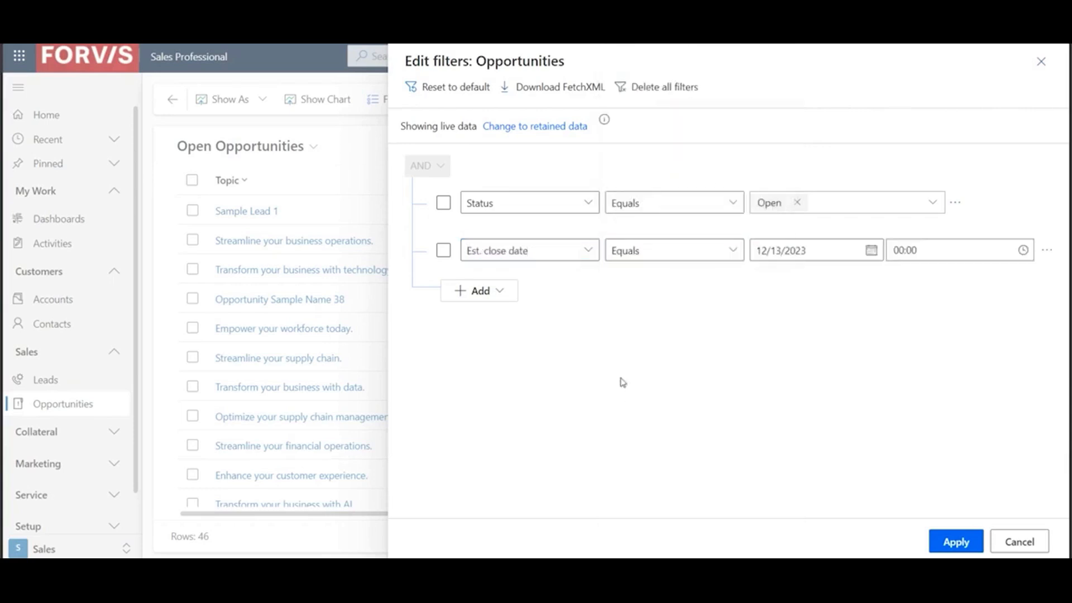
- Review the comparison operators available for the Est. close date condition and choose Next 7 Days
{"action": "left_click", "coordinate": [729, 255]}
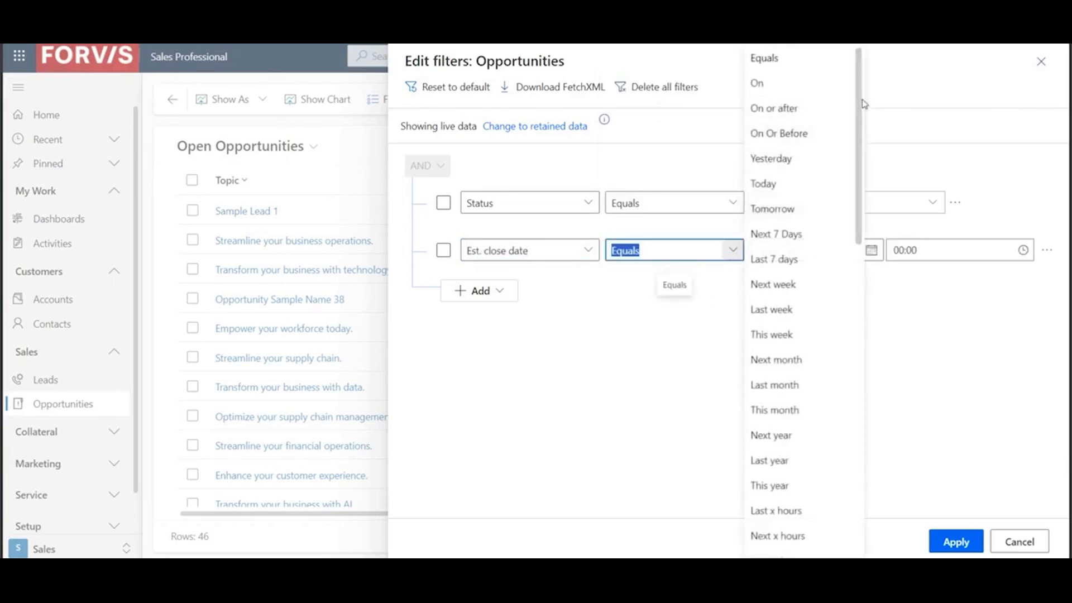
{"action": "left_click_drag", "start_coordinate": [863, 100], "coordinate": [862, 132]}
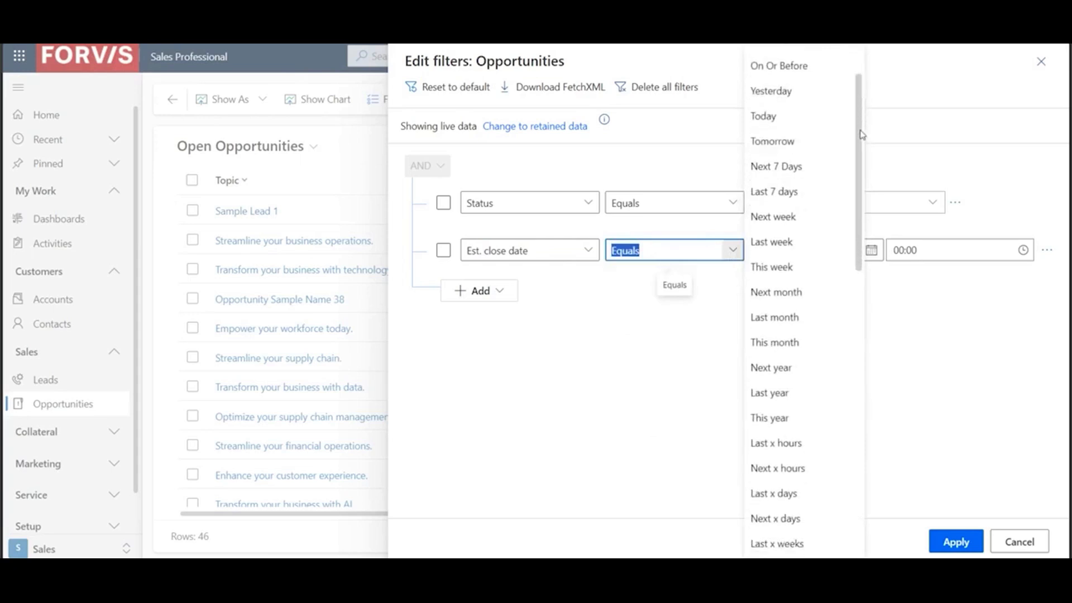
{"action": "left_click_drag", "start_coordinate": [862, 134], "coordinate": [864, 95]}
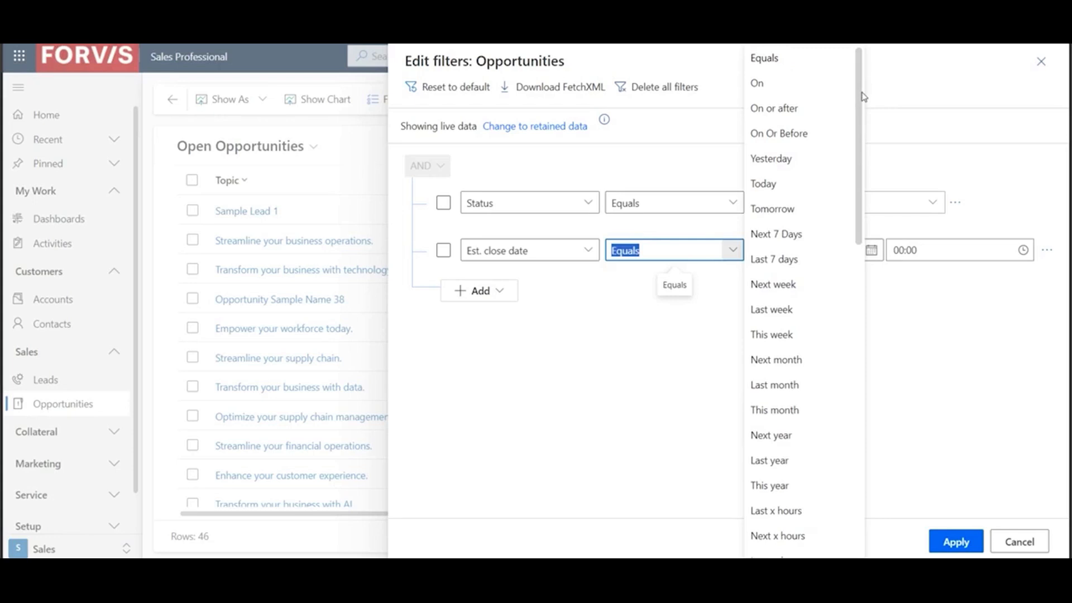
{"action": "left_click_drag", "start_coordinate": [858, 103], "coordinate": [924, 112]}
{"action": "left_click", "coordinate": [645, 451]}
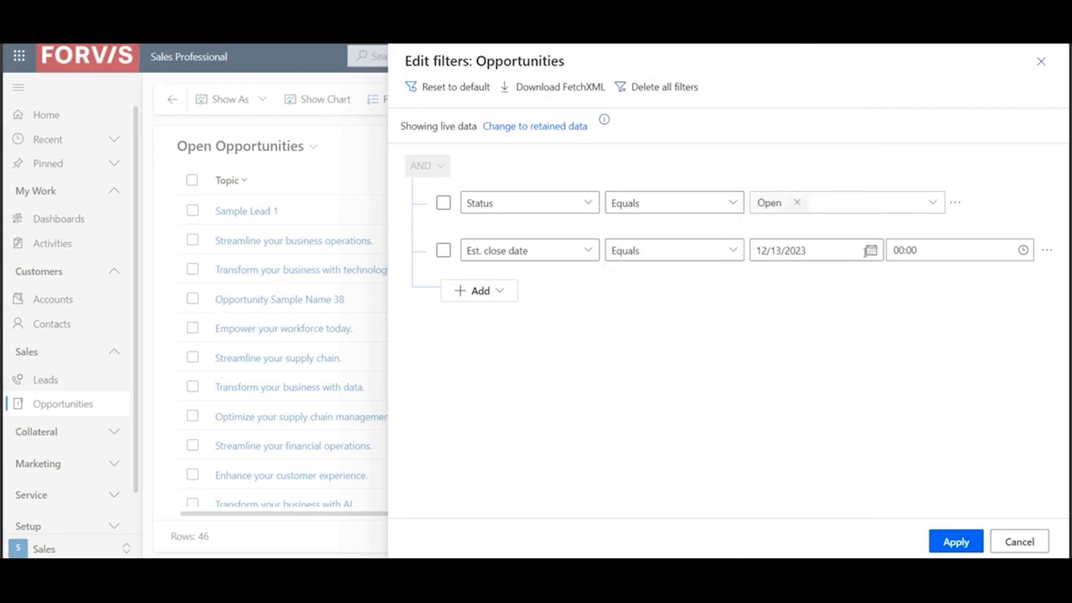
{"action": "left_click", "coordinate": [734, 252]}
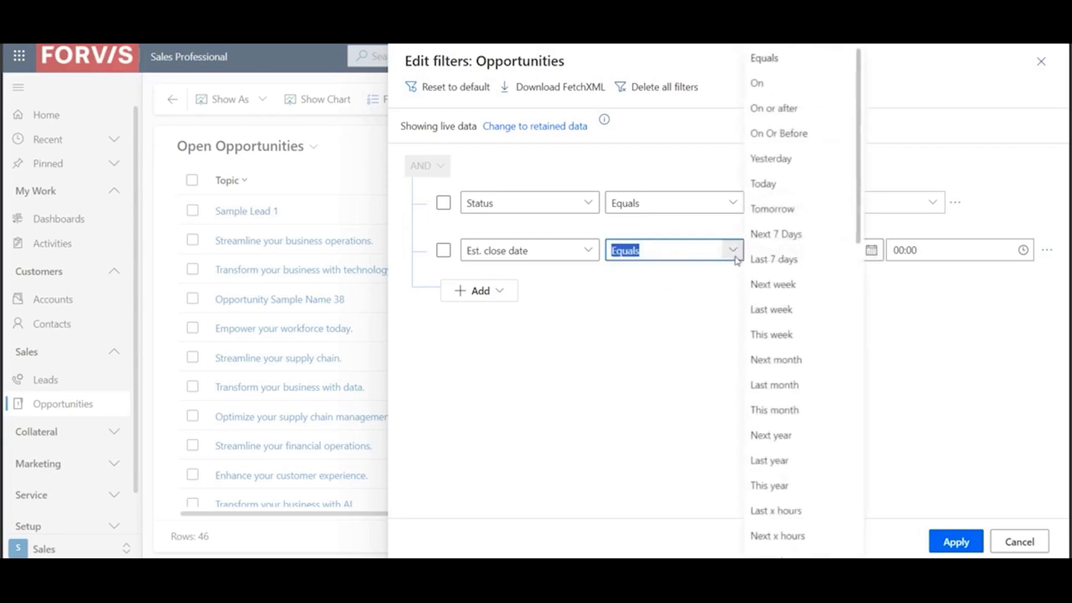
{"action": "left_click", "coordinate": [802, 239]}
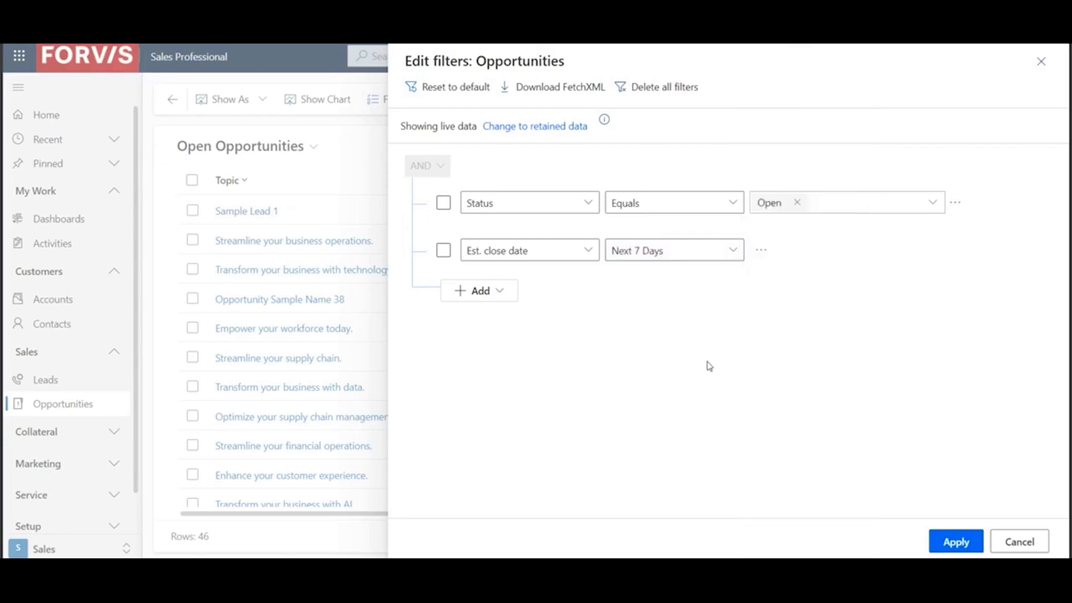
- Change the Est. close date condition to Next x weeks with a value of 3 and apply the filters
{"action": "left_click", "coordinate": [732, 251]}
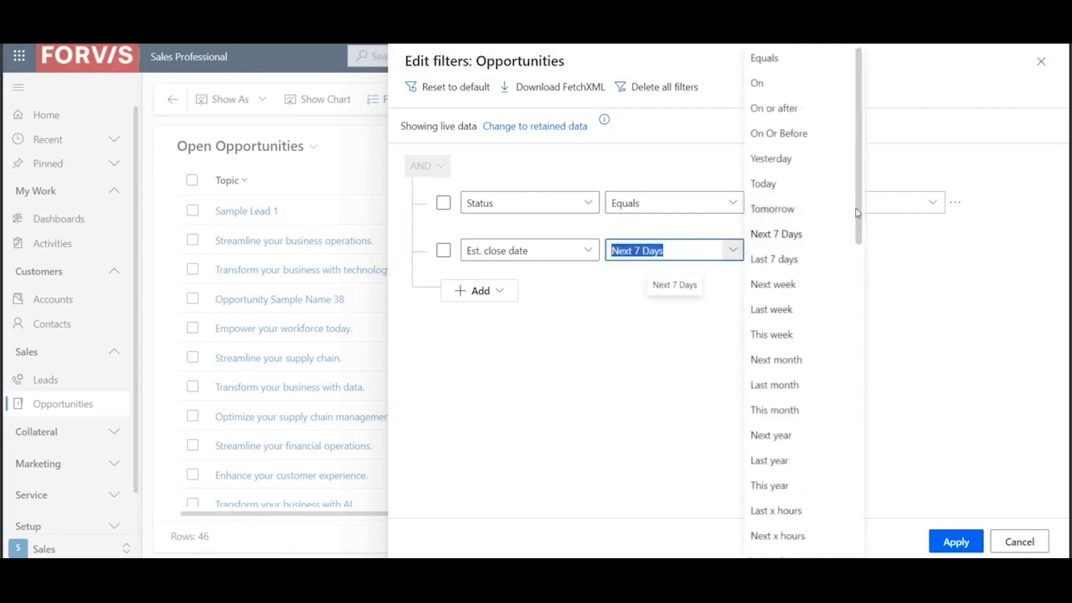
{"action": "scroll", "coordinate": [827, 391], "scroll_direction": "down", "scroll_amount": 8}
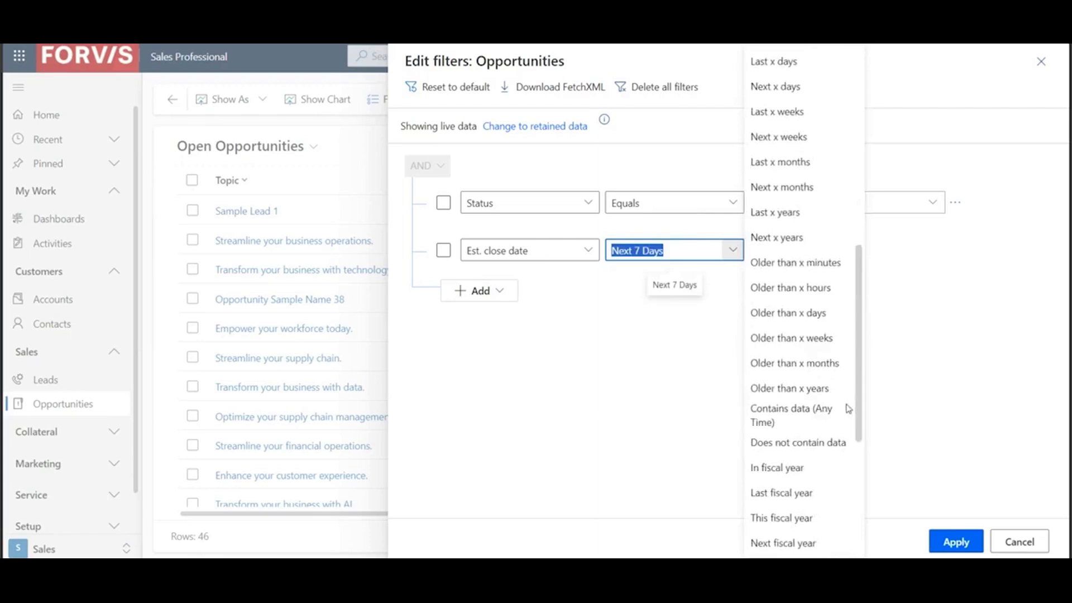
{"action": "scroll", "coordinate": [846, 385], "scroll_direction": "up", "scroll_amount": 3}
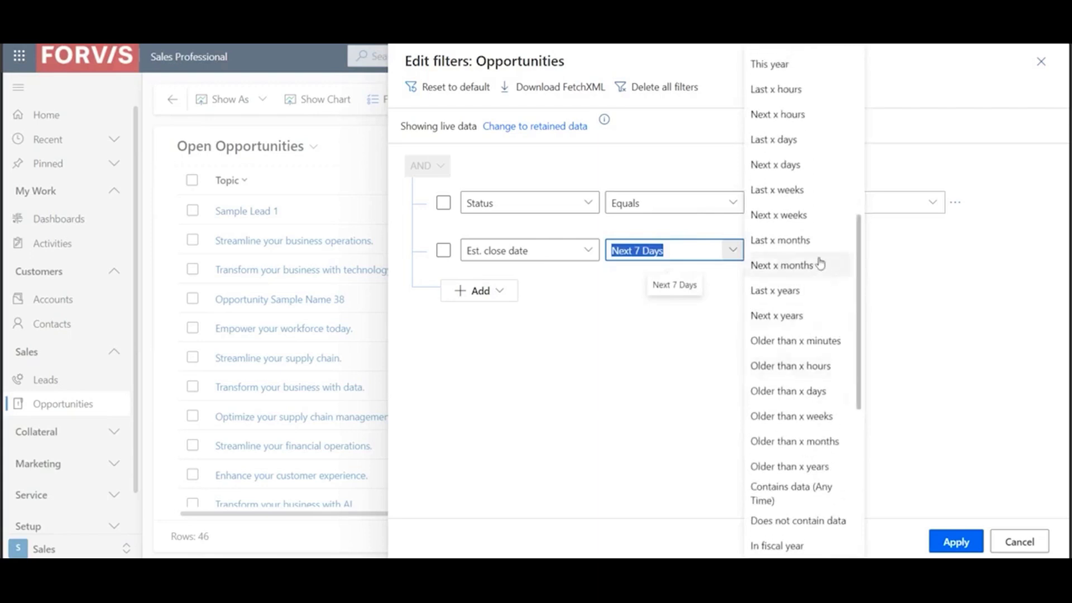
{"action": "left_click", "coordinate": [812, 218]}
{"action": "left_click", "coordinate": [792, 251]}
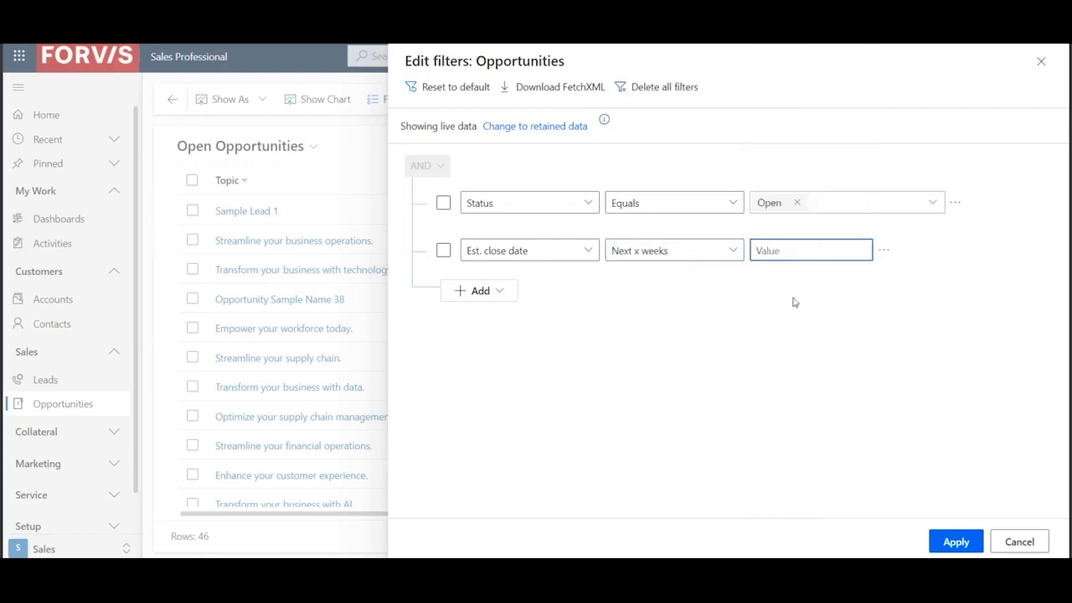
{"action": "type", "text": "3"}
{"action": "left_click", "coordinate": [795, 352]}
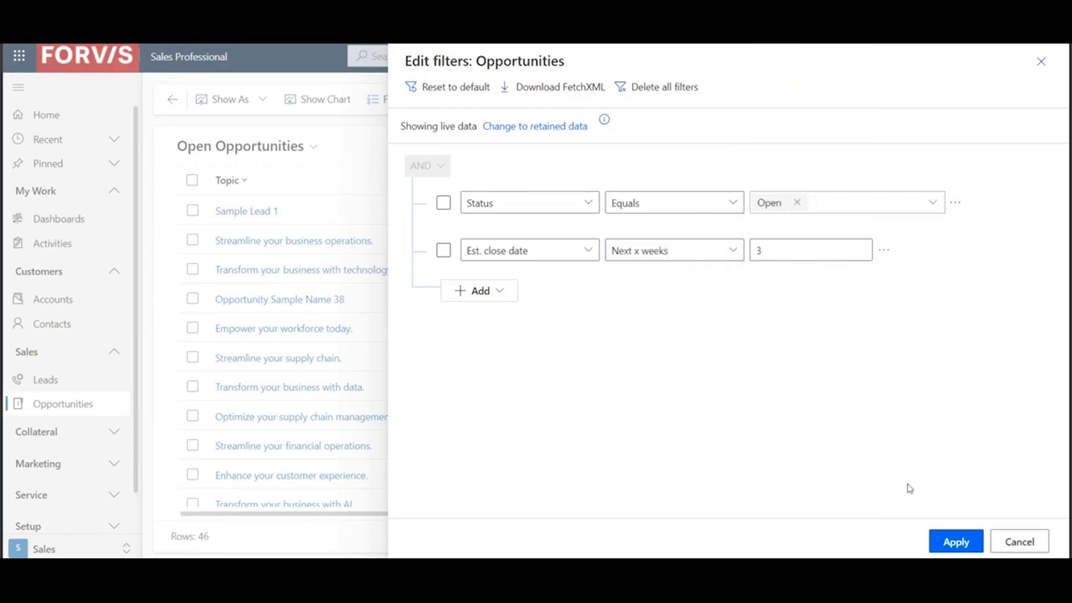
{"action": "left_click", "coordinate": [947, 543]}
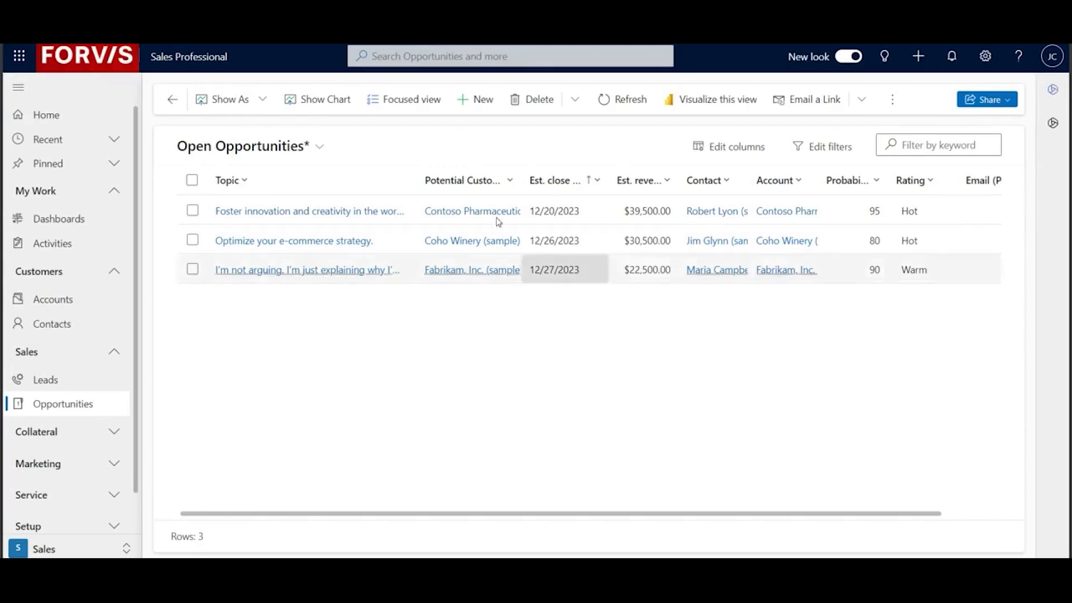
- Reopen the view's filters and add a new condition row on the Est. close date field
{"action": "left_click", "coordinate": [841, 150]}
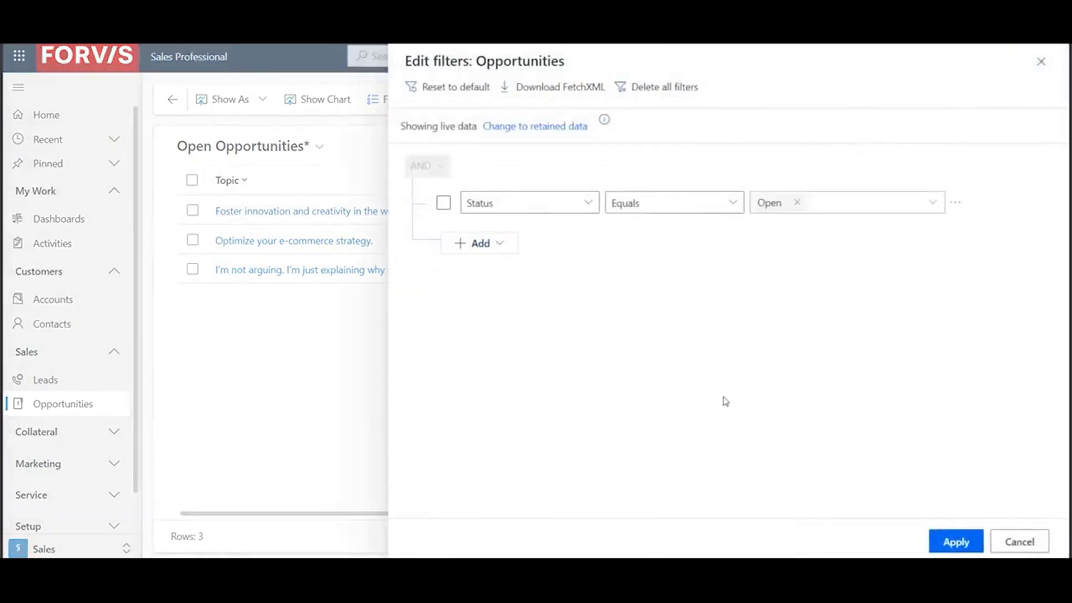
{"action": "left_click", "coordinate": [503, 245]}
{"action": "left_click", "coordinate": [523, 267]}
{"action": "type", "text": "Est. close date"}
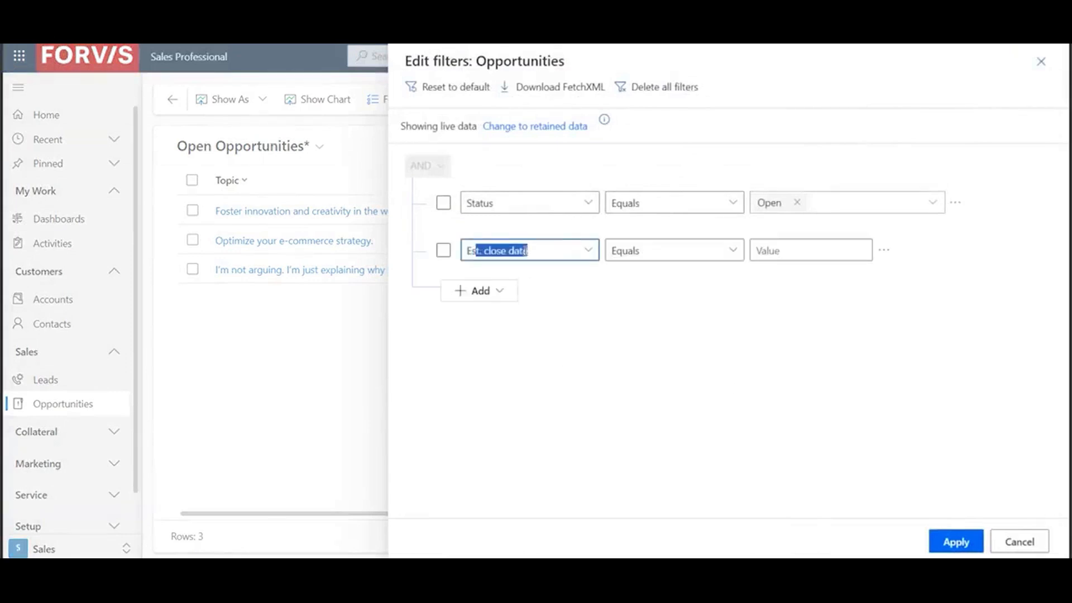
- Set the Est. close date condition to Older than x years with a value of 99 and apply the filters
{"action": "left_click", "coordinate": [732, 249]}
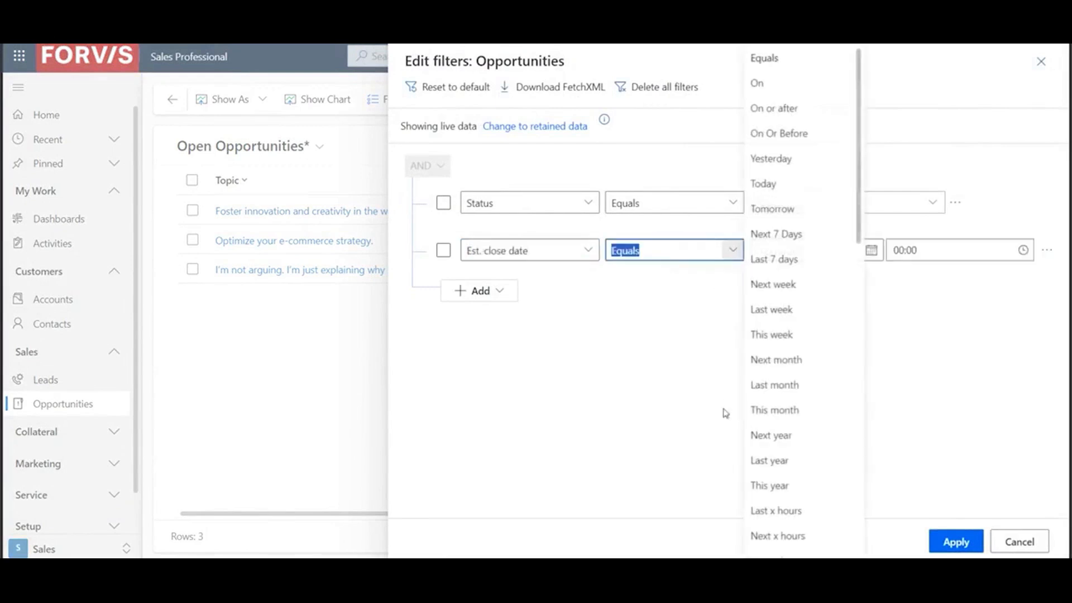
{"action": "scroll", "coordinate": [807, 375], "scroll_direction": "down", "scroll_amount": 5}
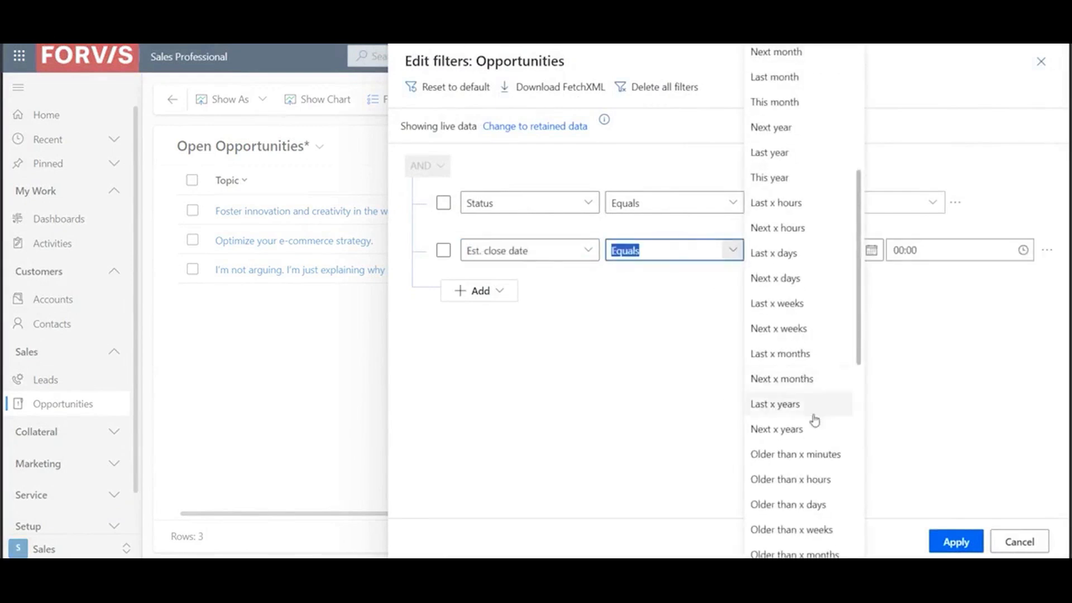
{"action": "scroll", "coordinate": [812, 424], "scroll_direction": "down", "scroll_amount": 1}
{"action": "left_click", "coordinate": [819, 506]}
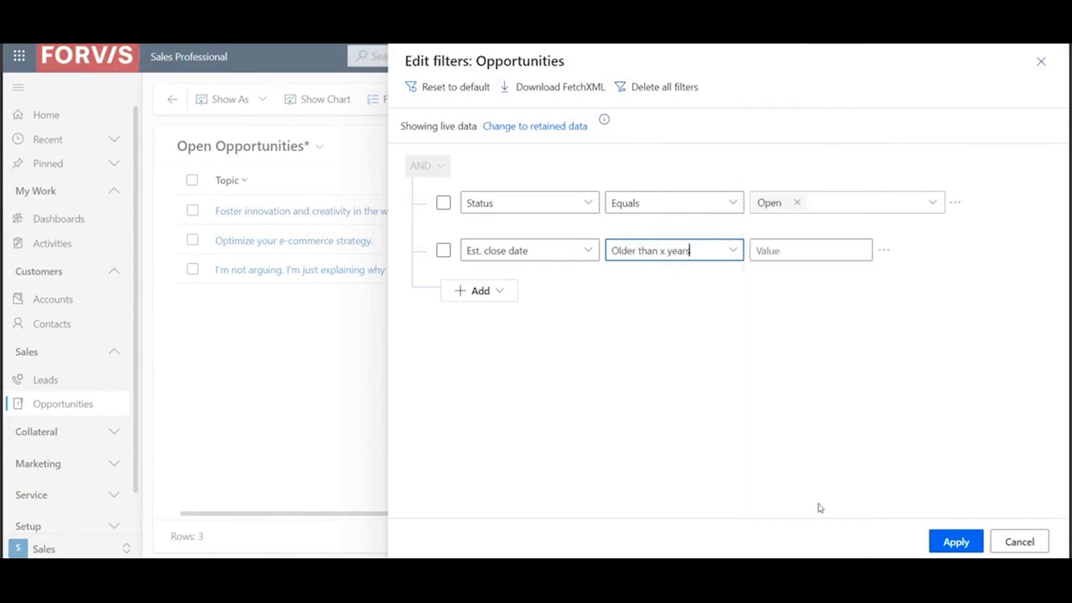
{"action": "left_click", "coordinate": [793, 251]}
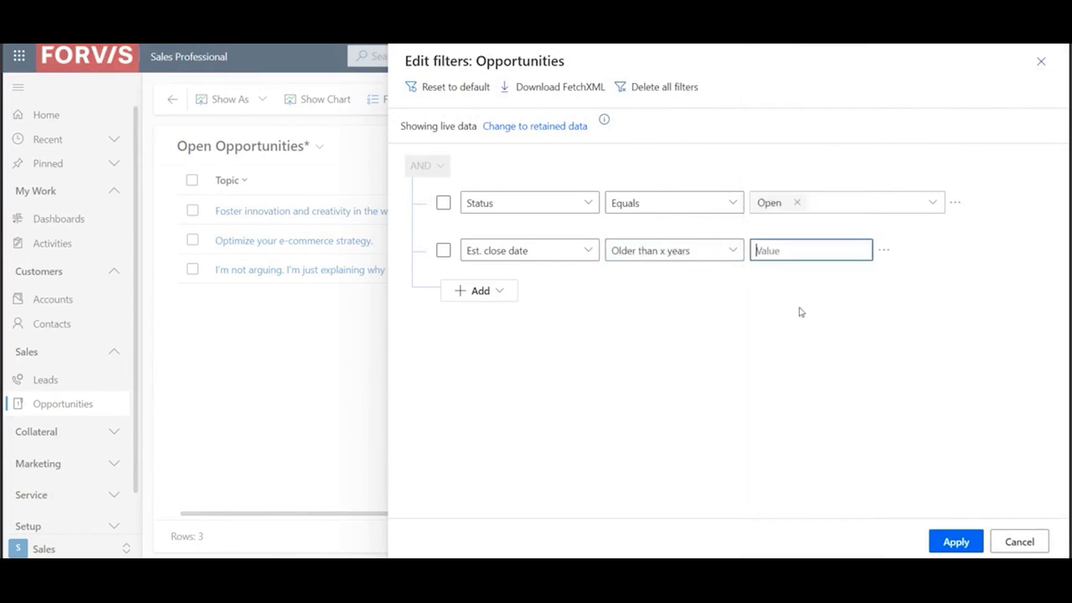
{"action": "type", "text": "99"}
{"action": "left_click", "coordinate": [839, 383]}
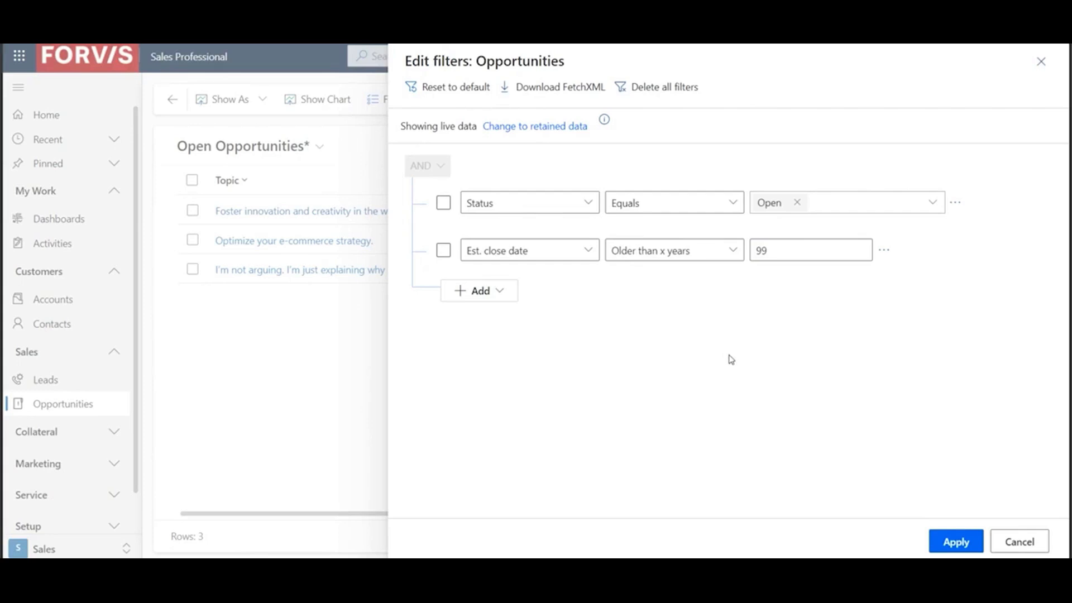
{"action": "left_click", "coordinate": [955, 542]}
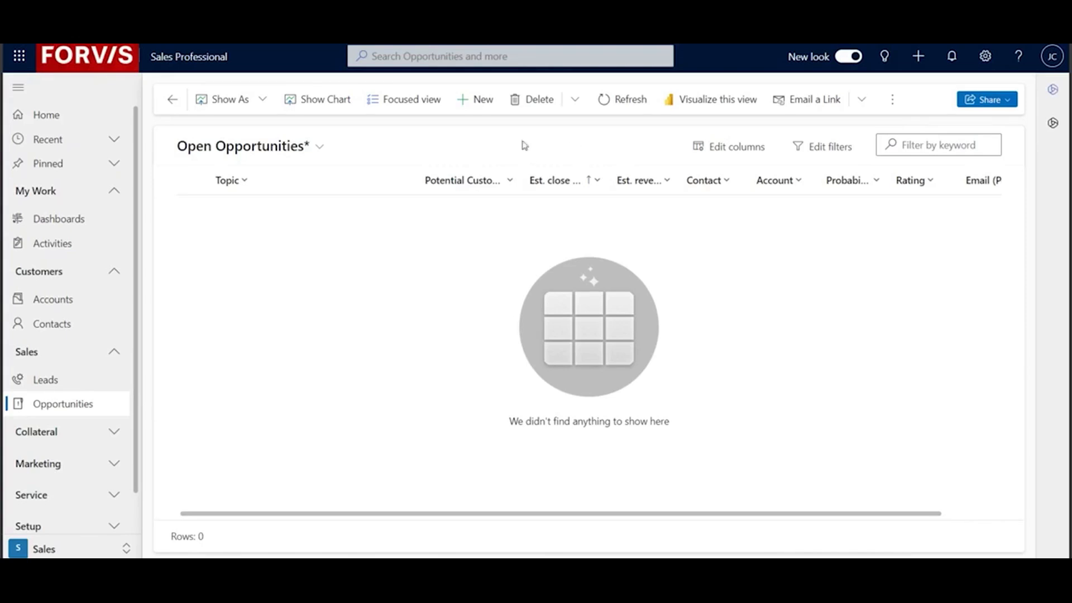
- Change the Est. close date condition to Next x weeks, replace its number of weeks, and apply the filters
{"action": "left_click", "coordinate": [331, 148]}
{"action": "left_click", "coordinate": [664, 144]}
{"action": "left_click", "coordinate": [813, 156]}
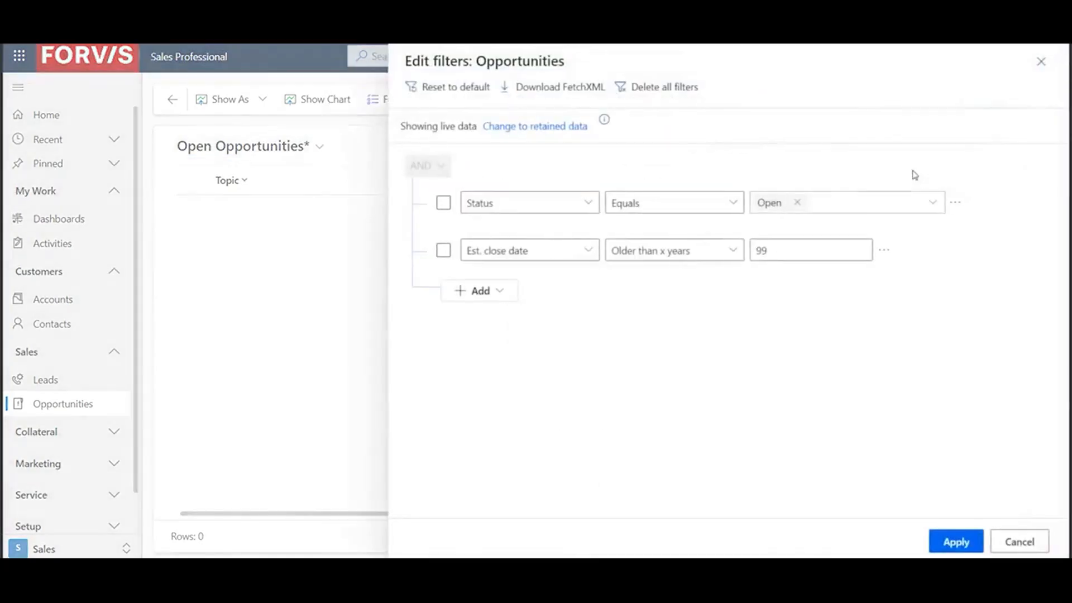
{"action": "left_click", "coordinate": [732, 253]}
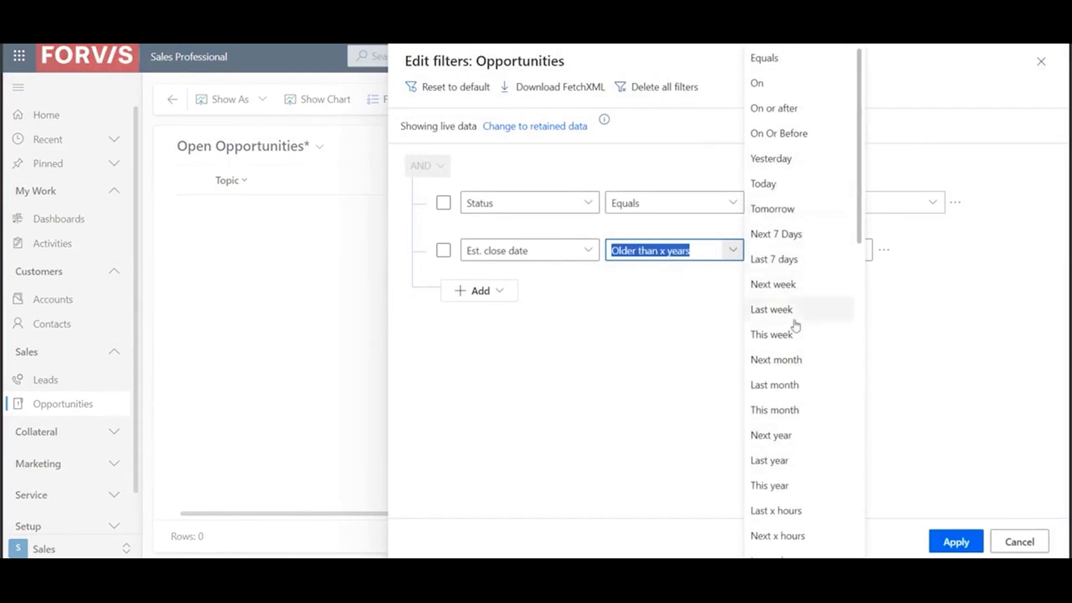
{"action": "scroll", "coordinate": [791, 391], "scroll_direction": "down", "scroll_amount": 3}
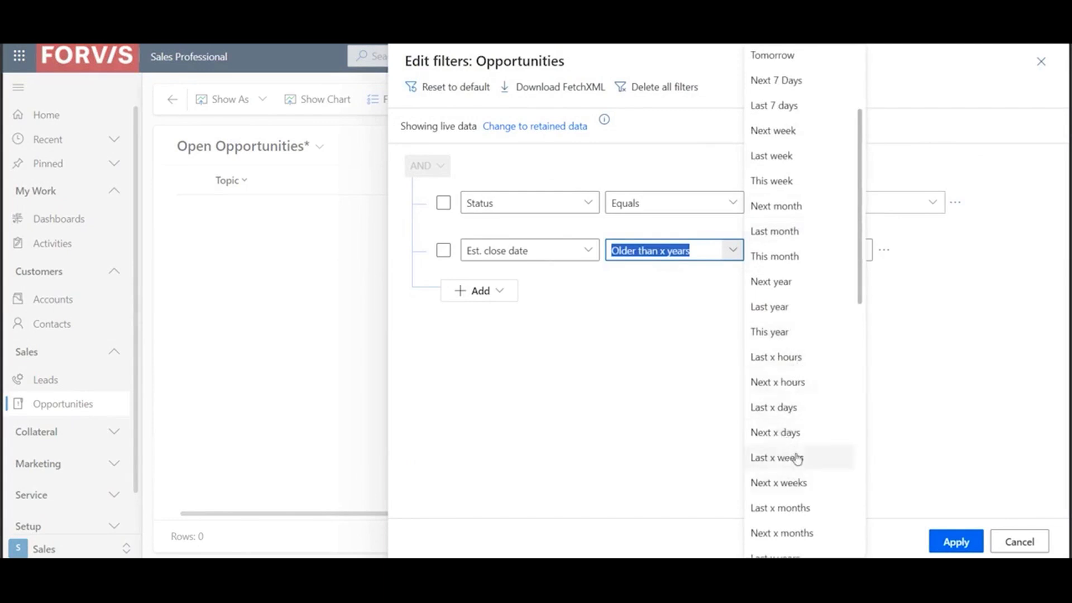
{"action": "scroll", "coordinate": [788, 395], "scroll_direction": "down", "scroll_amount": 2}
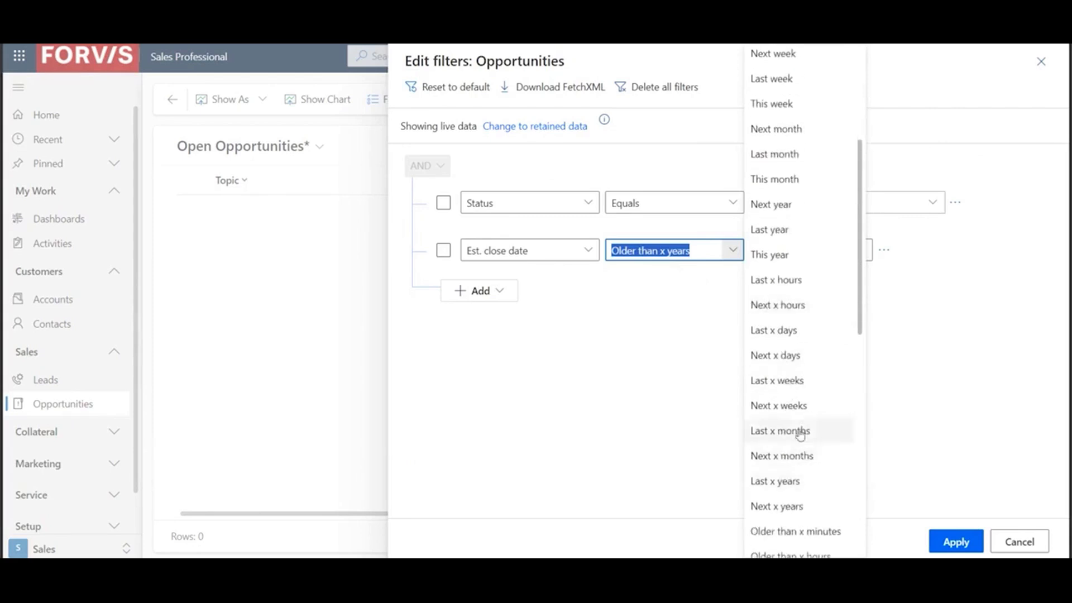
{"action": "left_click", "coordinate": [798, 405]}
{"action": "left_click", "coordinate": [819, 249]}
{"action": "left_click_drag", "start_coordinate": [819, 249], "coordinate": [677, 250]}
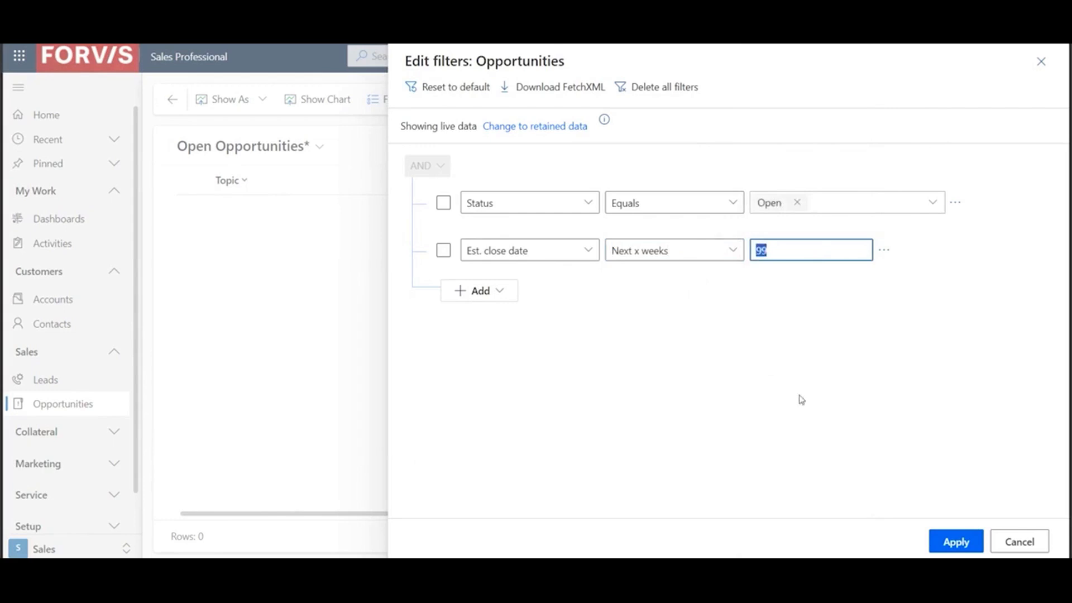
{"action": "type", "text": "1"}
{"action": "left_click", "coordinate": [953, 541]}
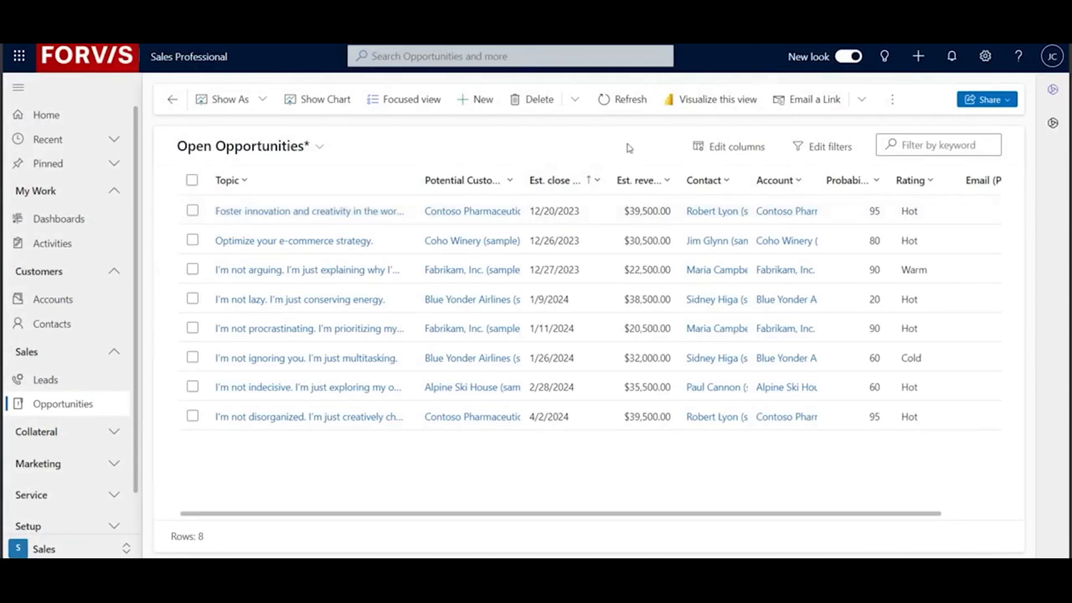
- Move the Account column to the first position in the Open Opportunities view and apply the column order
{"action": "left_click", "coordinate": [742, 154]}
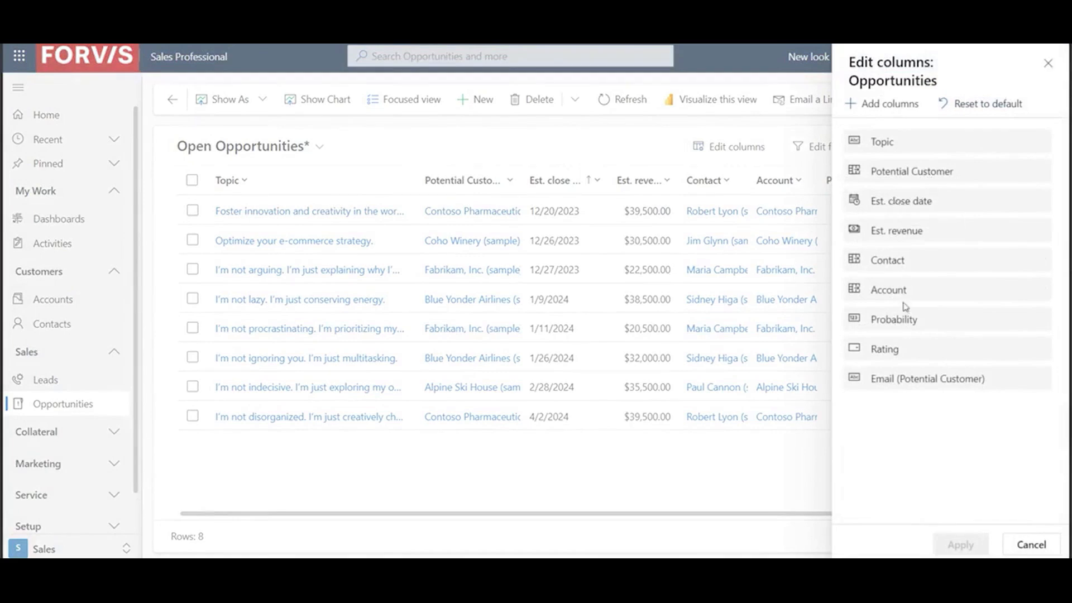
{"action": "left_click_drag", "start_coordinate": [888, 288], "coordinate": [899, 136]}
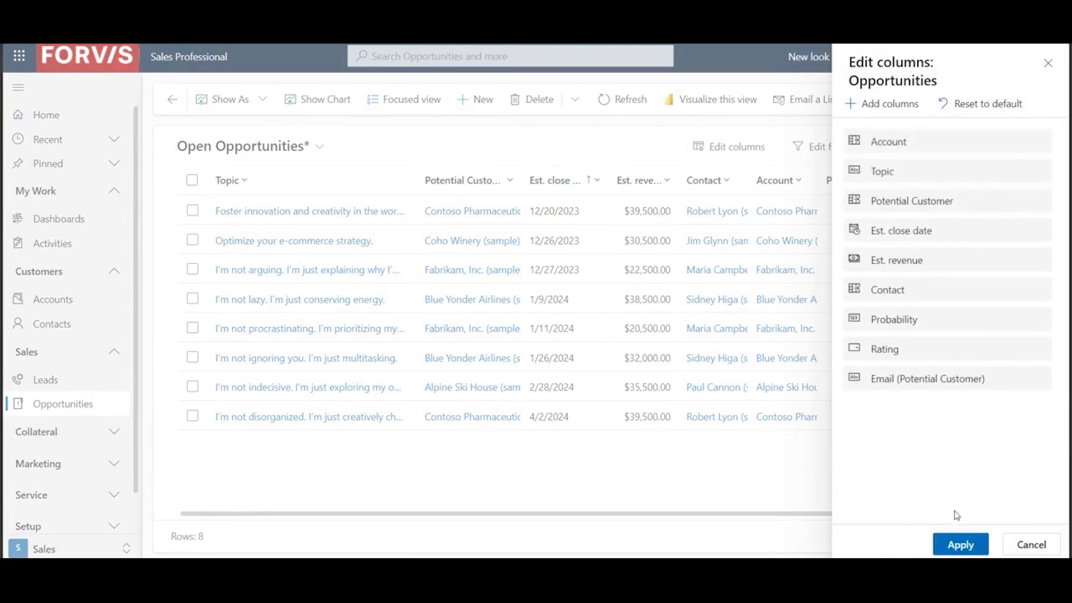
{"action": "left_click", "coordinate": [960, 545]}
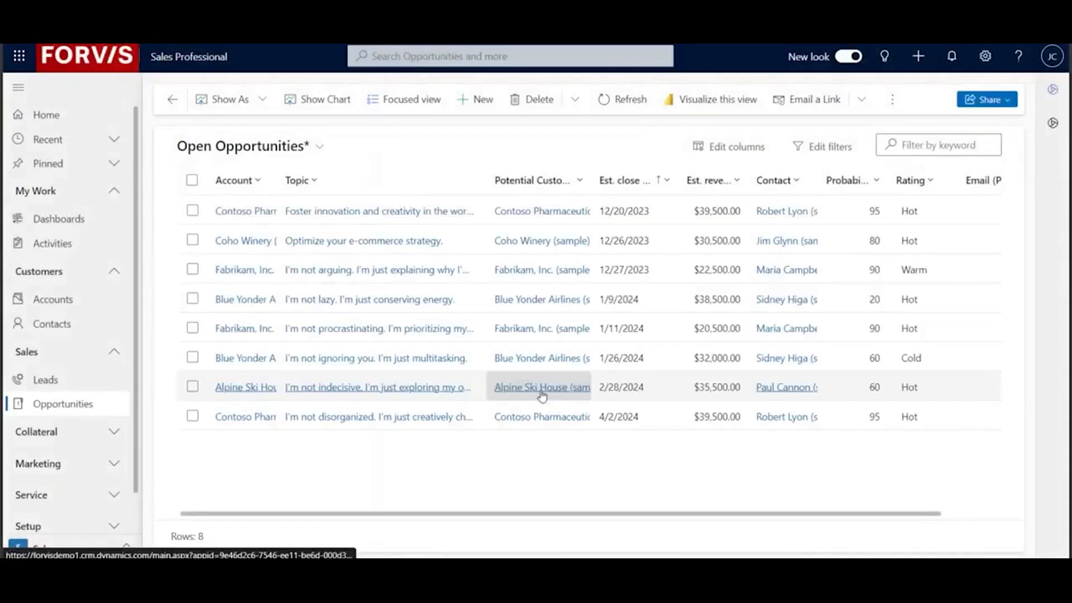
- Widen the Account column in Open Opportunities and add the Created On and Created By columns to the view's column list
{"action": "left_click_drag", "start_coordinate": [280, 179], "coordinate": [385, 182]}
{"action": "left_click", "coordinate": [726, 147]}
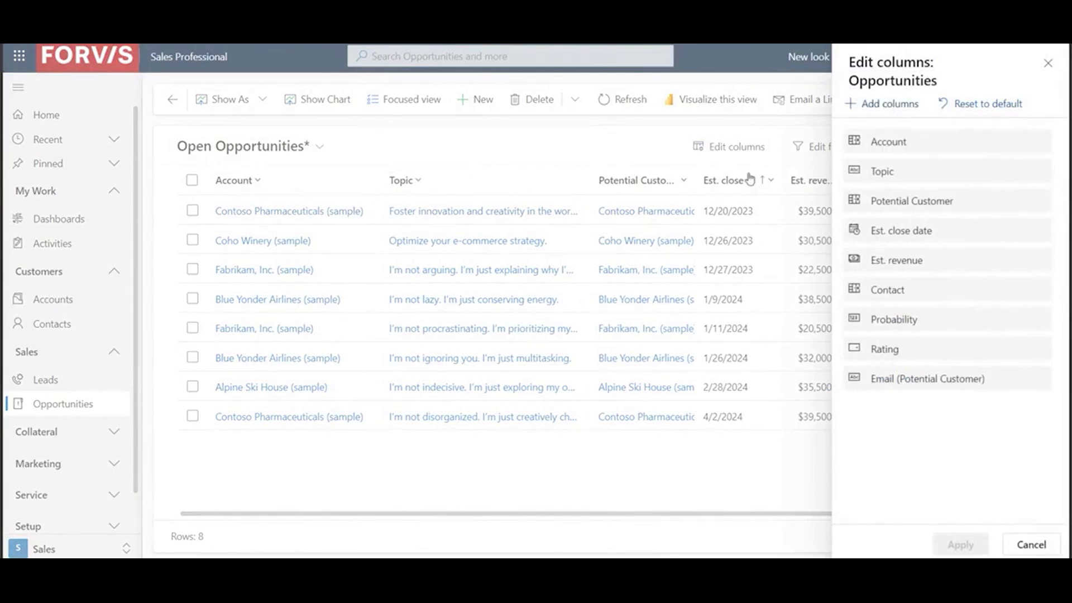
{"action": "left_click", "coordinate": [882, 104]}
{"action": "left_click_drag", "start_coordinate": [1066, 166], "coordinate": [1029, 227]}
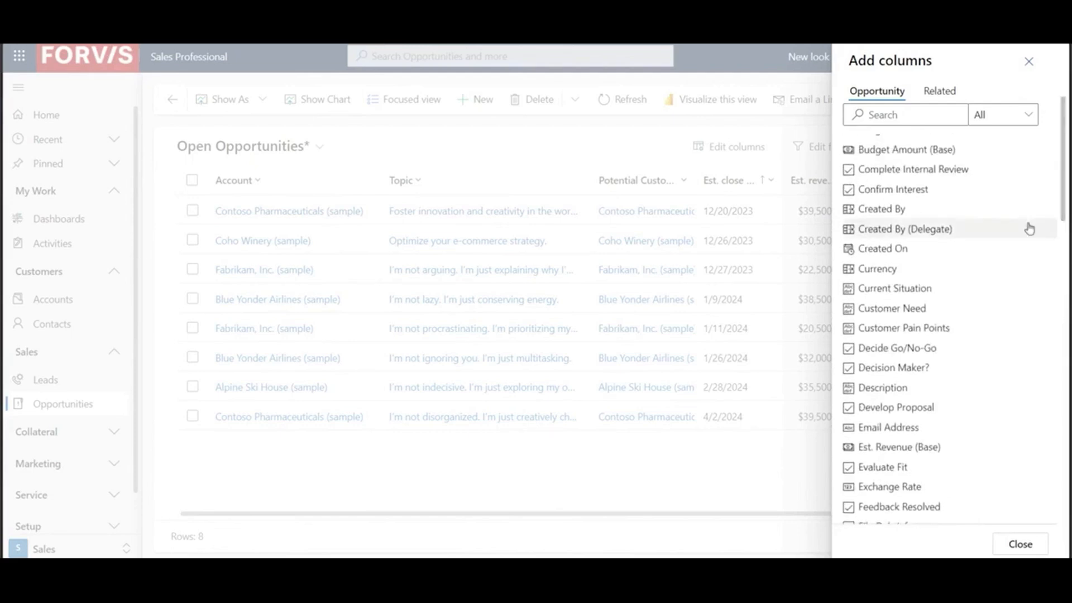
{"action": "left_click", "coordinate": [899, 251]}
{"action": "left_click", "coordinate": [893, 209]}
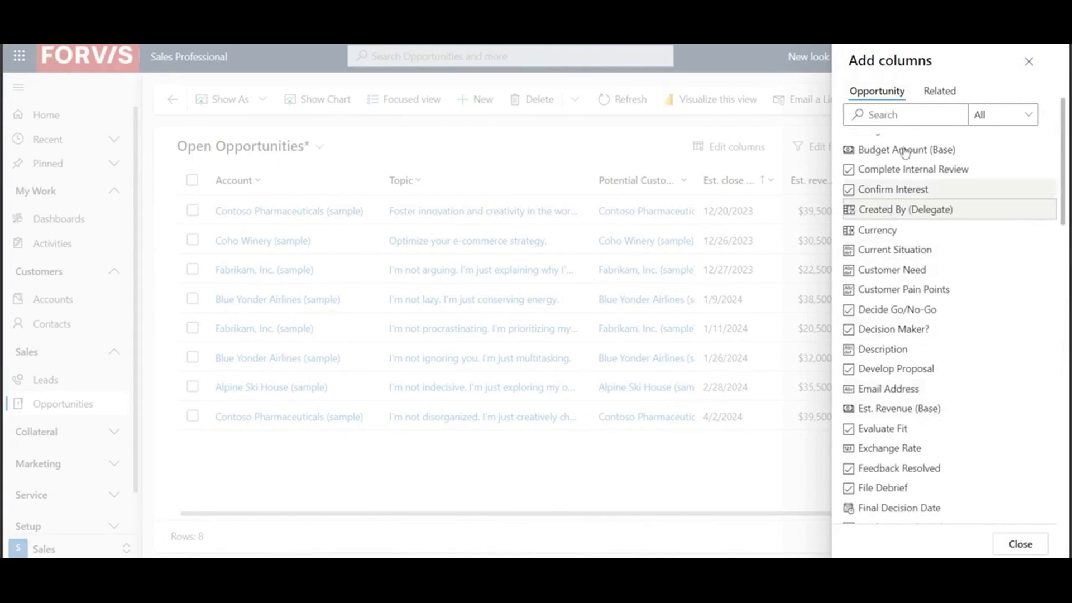
{"action": "left_click", "coordinate": [1030, 545]}
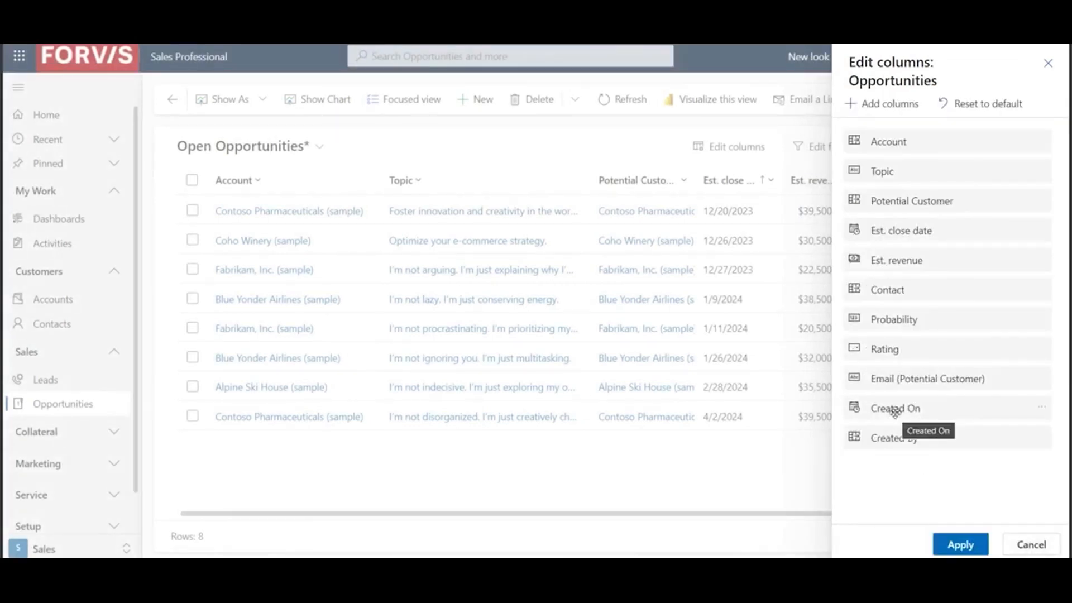
- Remove the Email (Potential Customer) column, apply the column changes, and check the resulting columns across the full width of the list
{"action": "mouse_move", "coordinate": [897, 409]}
{"action": "left_mouse_down"}
{"action": "mouse_move", "coordinate": [910, 162]}
{"action": "mouse_move", "coordinate": [912, 441]}
{"action": "mouse_move", "coordinate": [913, 409]}
{"action": "left_mouse_up"}
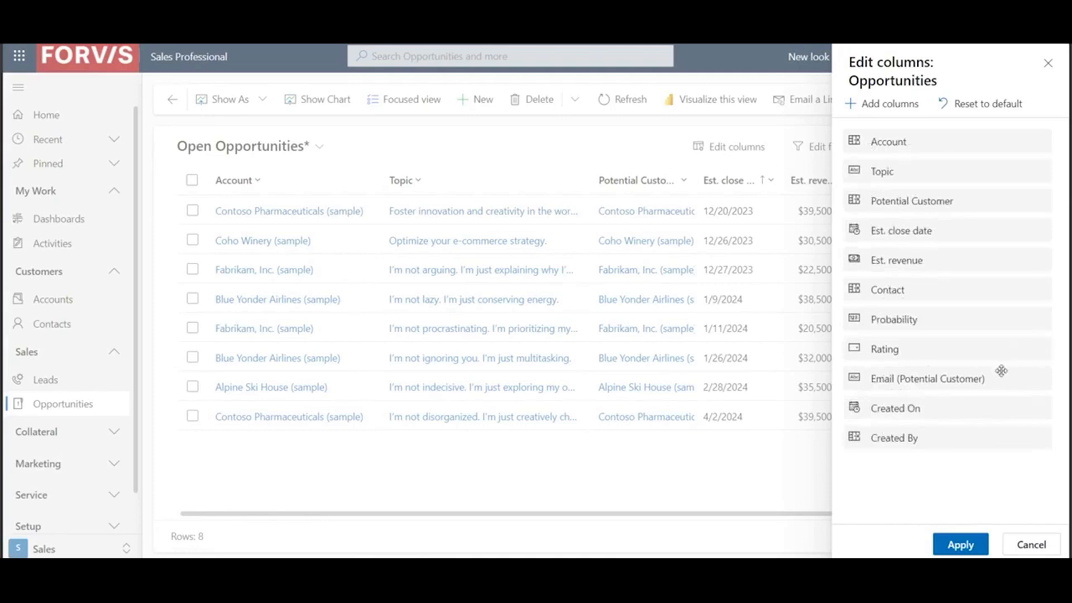
{"action": "left_click", "coordinate": [1041, 378]}
{"action": "left_click", "coordinate": [972, 401]}
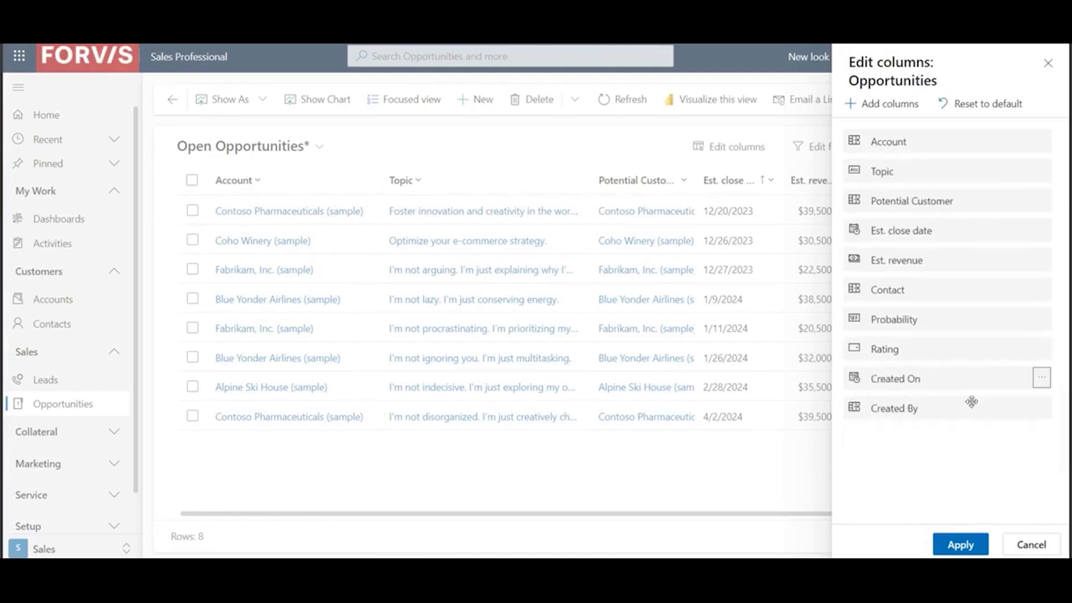
{"action": "left_click", "coordinate": [958, 544]}
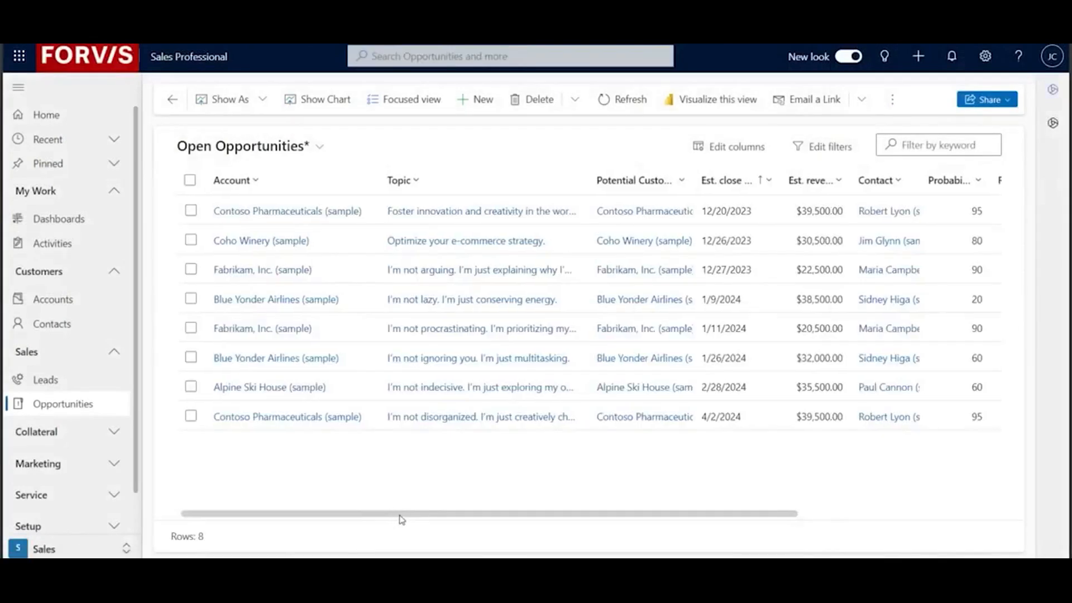
{"action": "left_click_drag", "start_coordinate": [399, 514], "coordinate": [604, 516]}
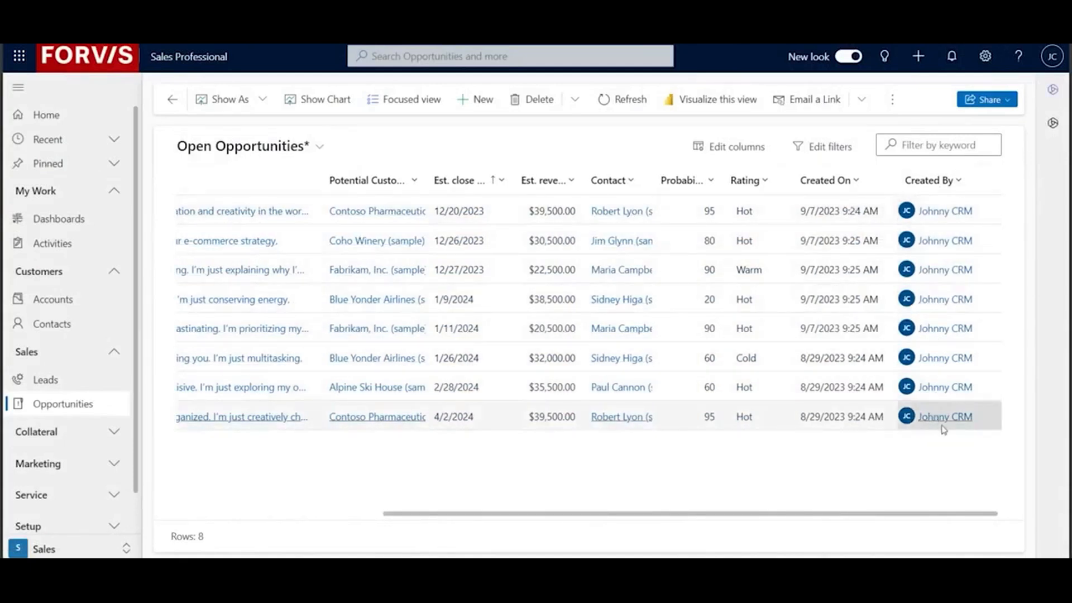
{"action": "left_click_drag", "start_coordinate": [838, 514], "coordinate": [569, 505]}
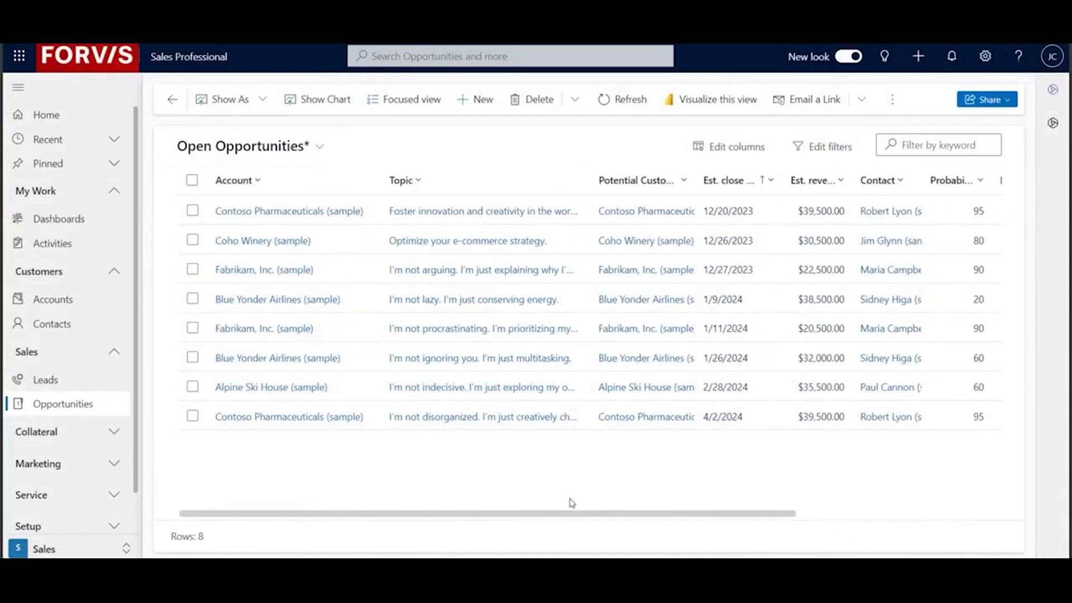
- Save the modified view as a new view named "Open Opportunities - Est. Close Next 3 Weeks"
{"action": "left_click", "coordinate": [316, 146]}
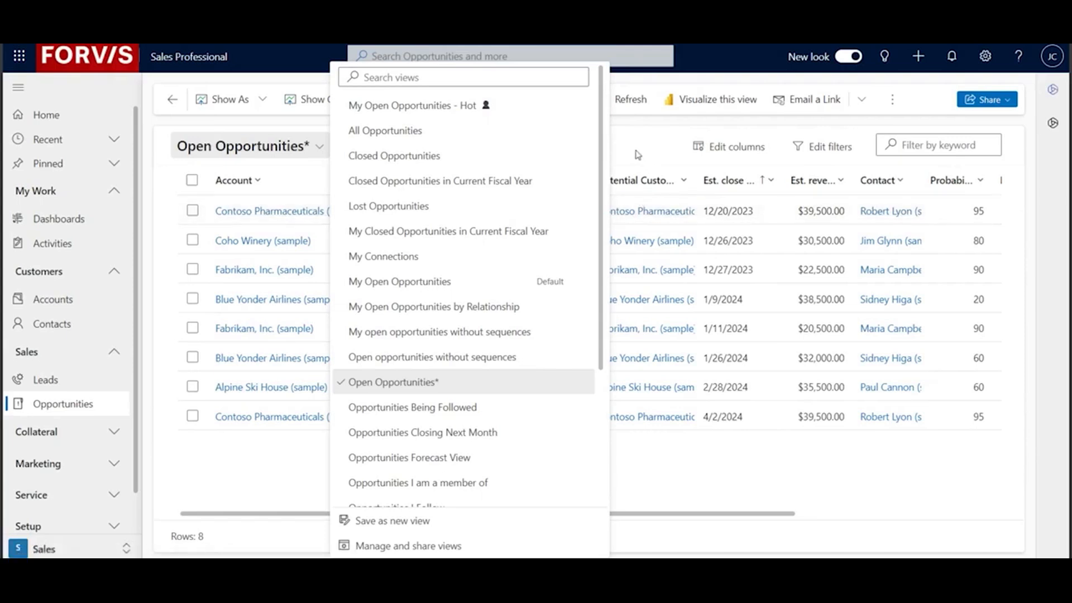
{"action": "left_click", "coordinate": [287, 154]}
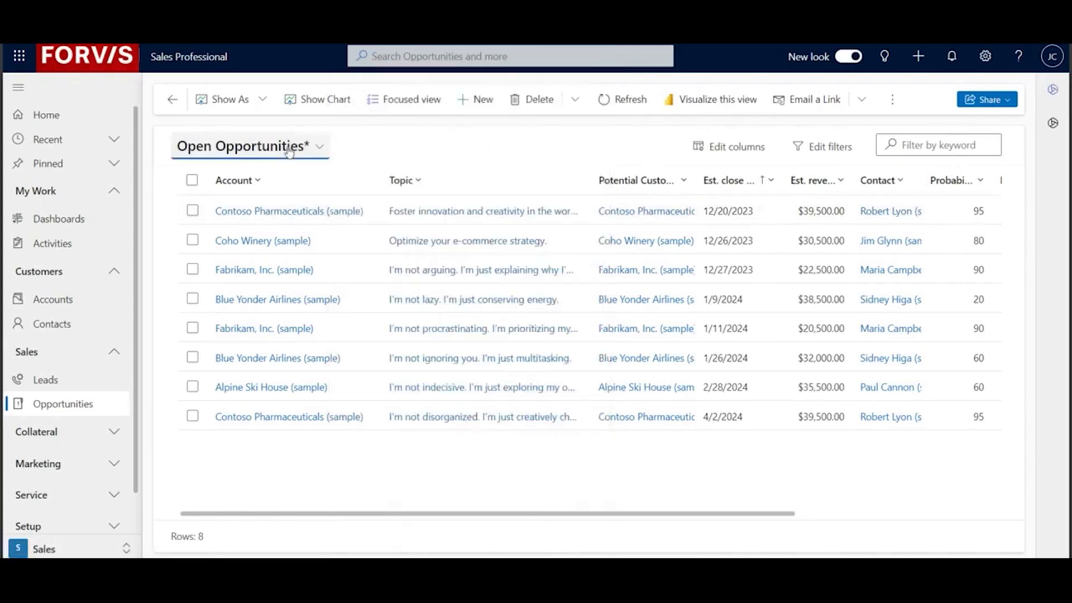
{"action": "left_click", "coordinate": [319, 155]}
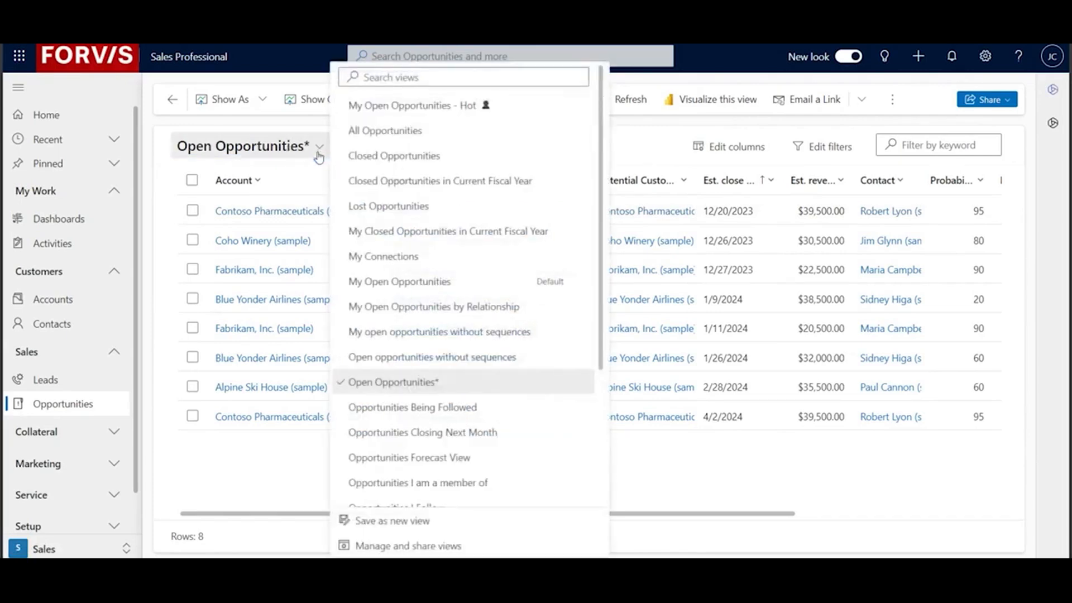
{"action": "scroll", "coordinate": [469, 197], "scroll_direction": "down", "scroll_amount": 3}
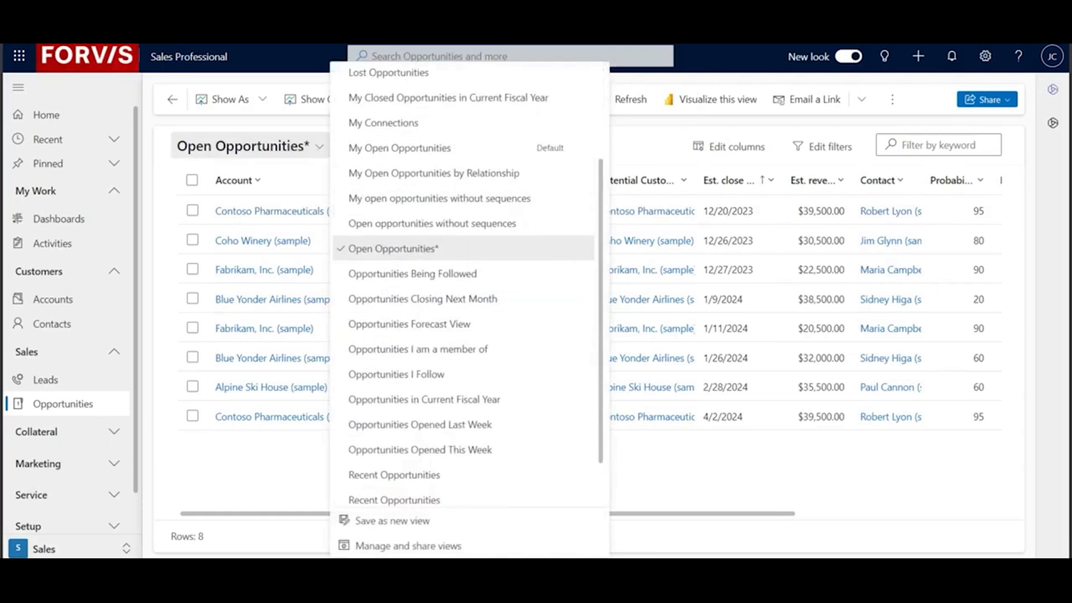
{"action": "left_click", "coordinate": [414, 523]}
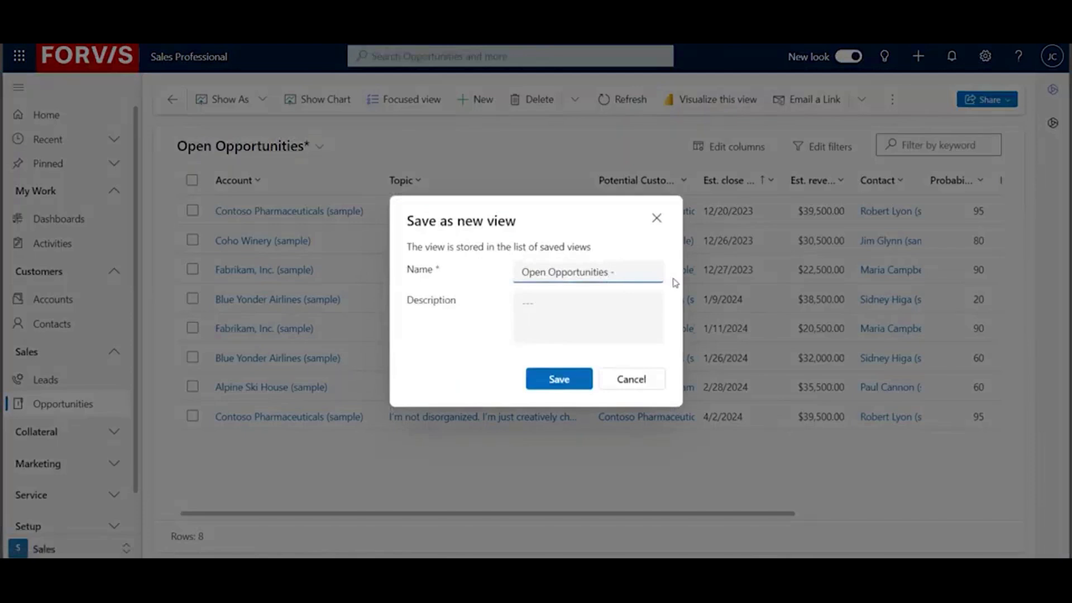
{"action": "type", "text": "- Est. Close Next 3 Weeks"}
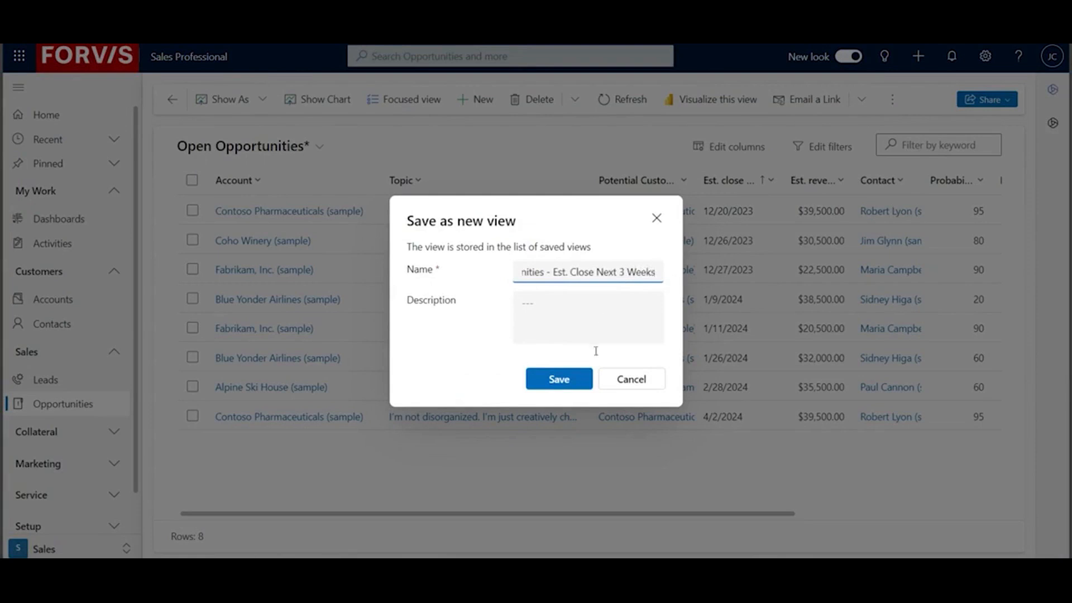
{"action": "left_click", "coordinate": [561, 379]}
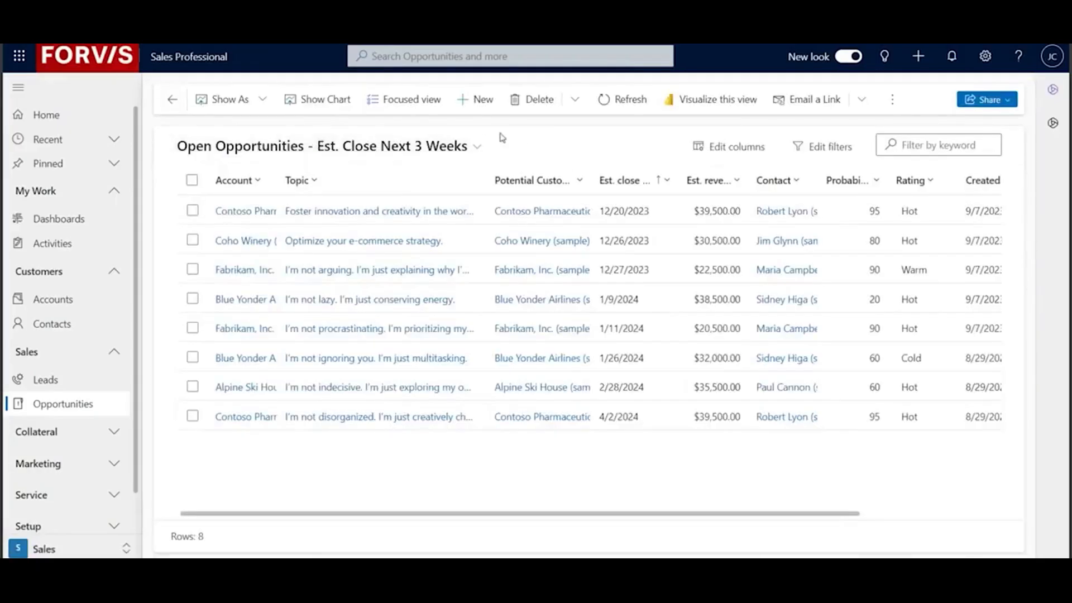
- Review the management options for Closed Opportunities, then open sharing for the personal view Open Opportunities - Est. Close Next 3 Weeks
{"action": "left_click", "coordinate": [476, 147]}
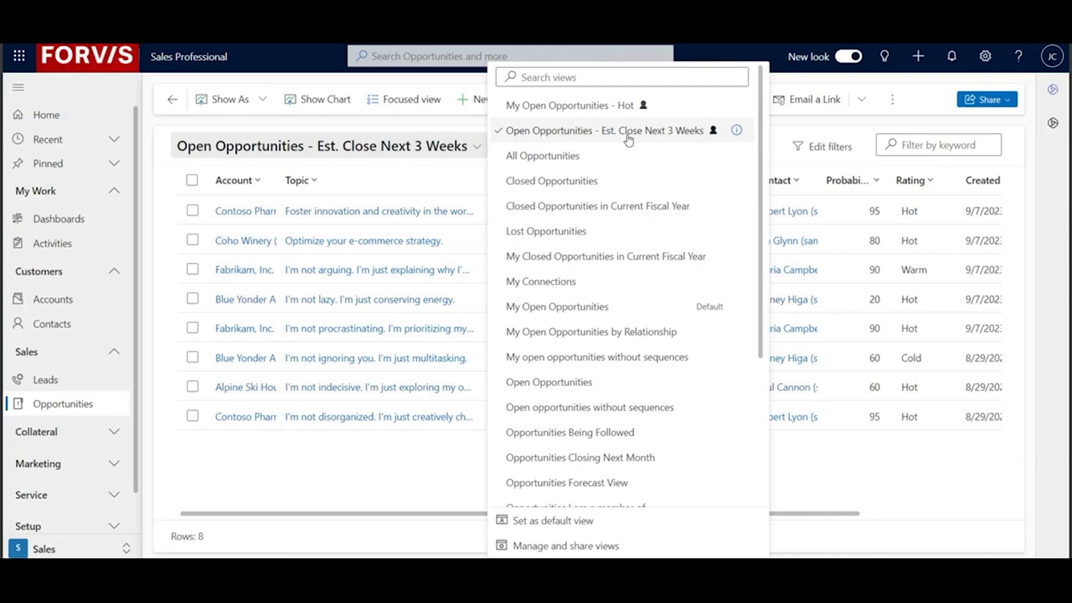
{"action": "left_click", "coordinate": [556, 546]}
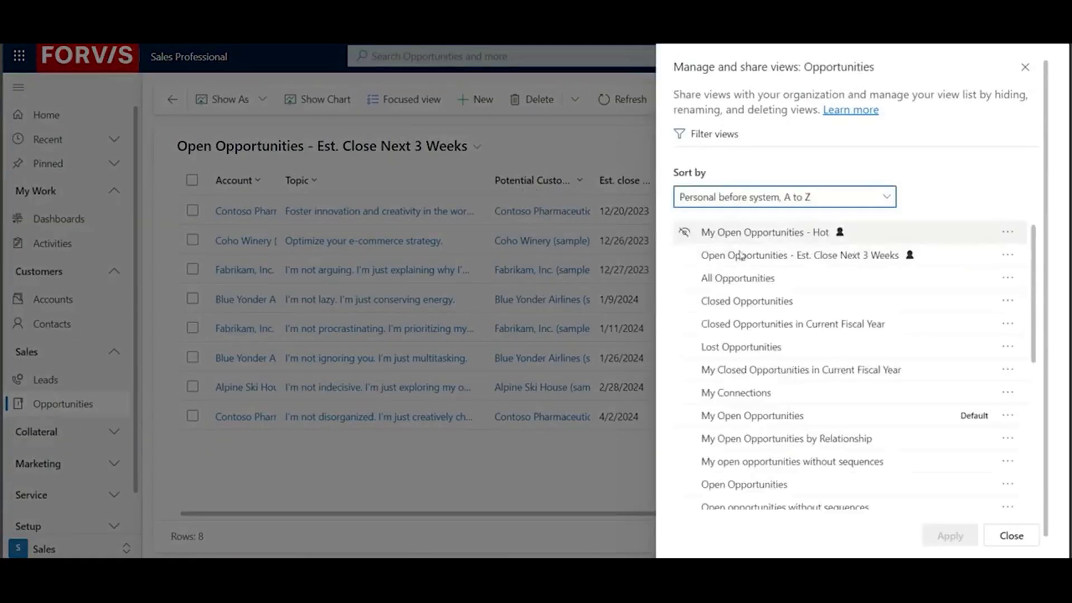
{"action": "left_click", "coordinate": [1010, 303]}
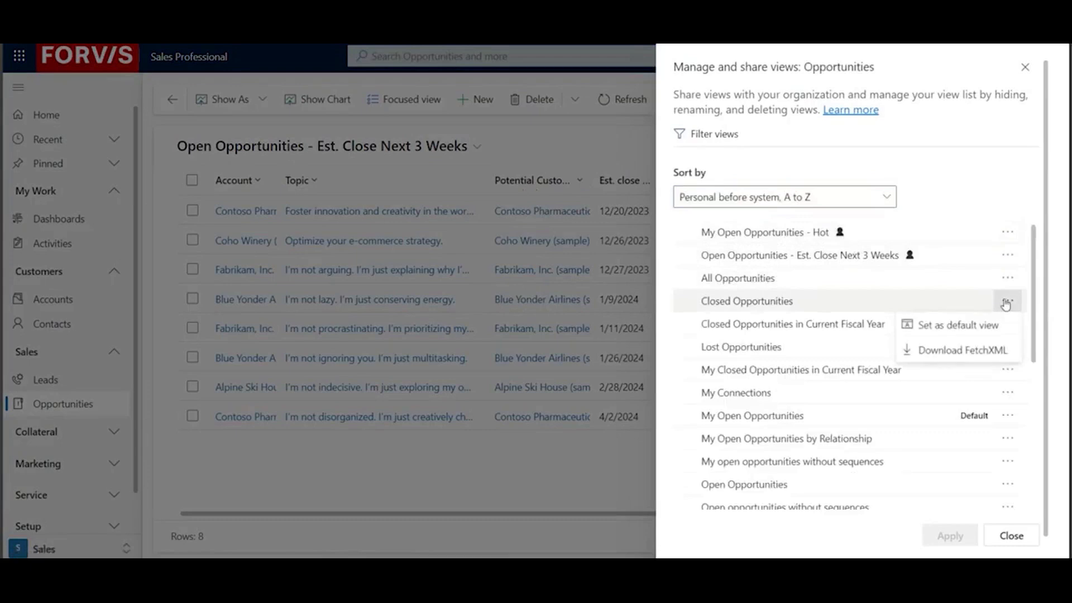
{"action": "left_click", "coordinate": [876, 300]}
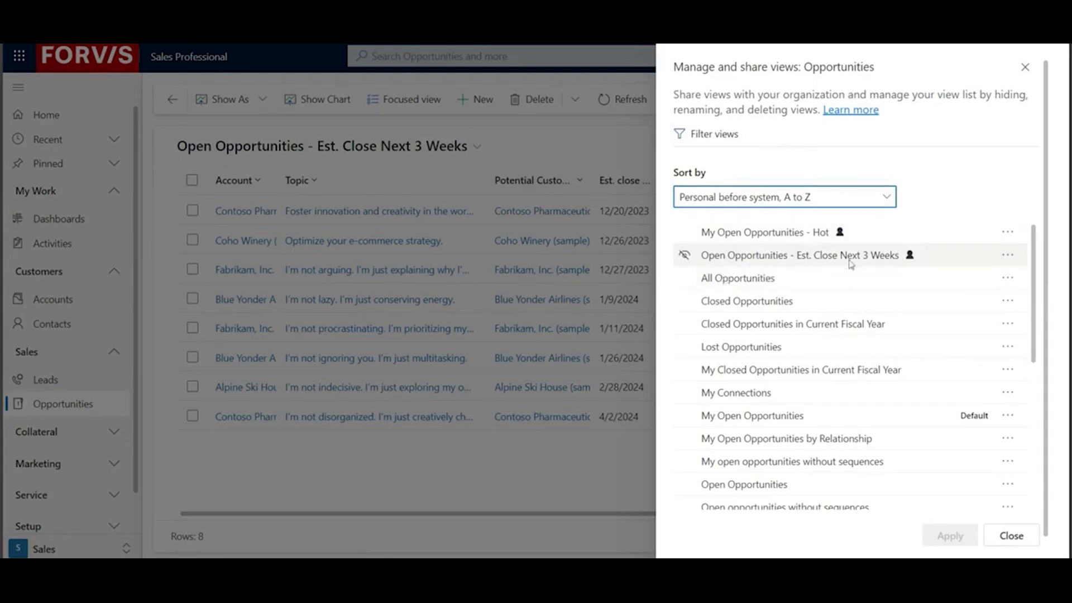
{"action": "left_click", "coordinate": [1008, 257]}
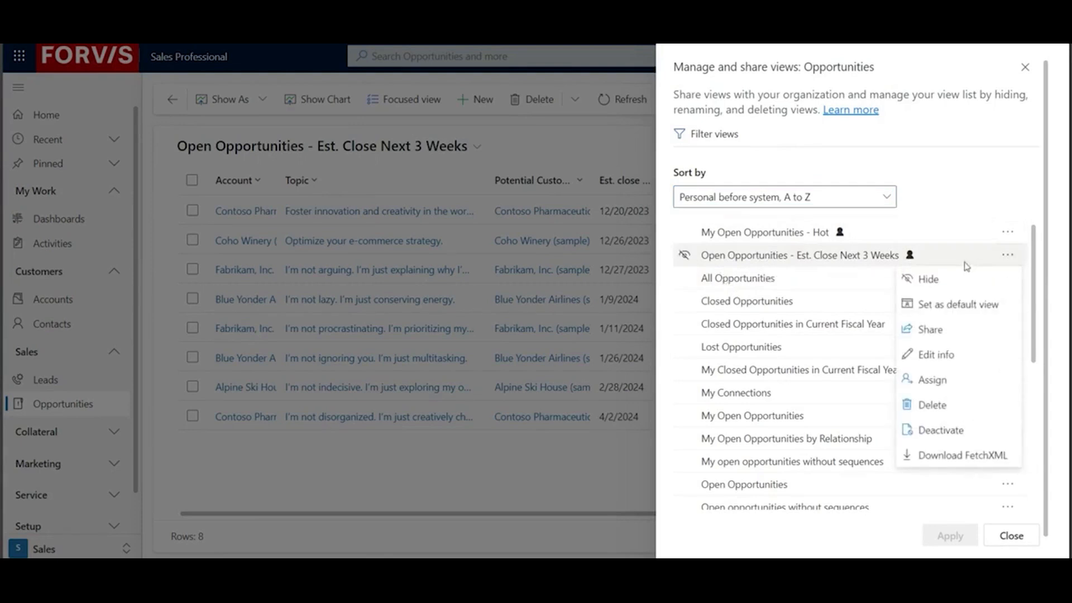
{"action": "left_click", "coordinate": [943, 335]}
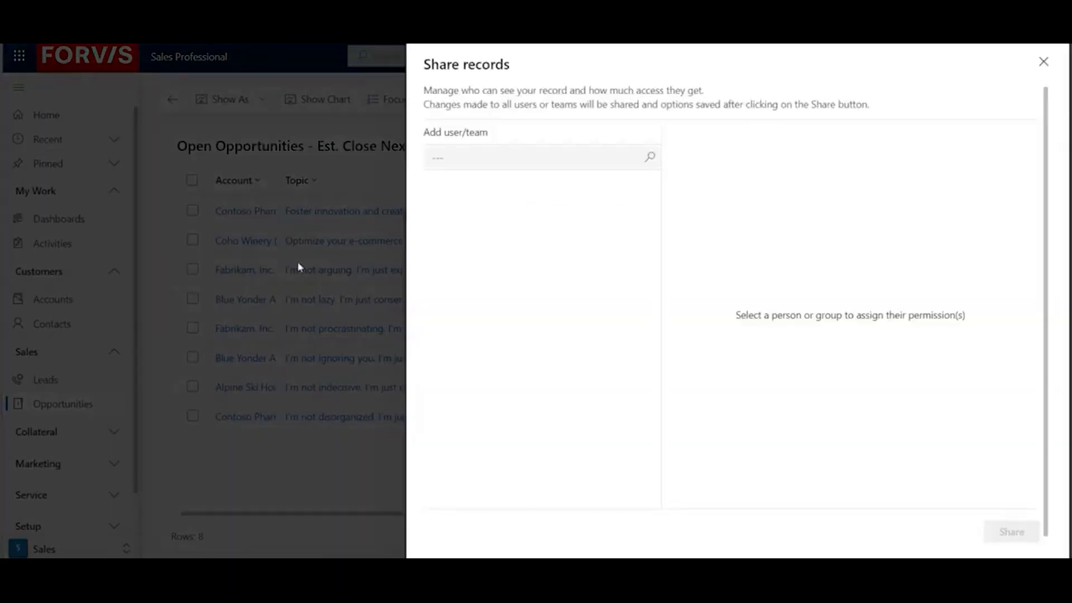
- Add # AriaMdlExporter to the view's share list and display the permissions that can be granted to it
{"action": "left_click", "coordinate": [478, 158]}
{"action": "left_click", "coordinate": [574, 299]}
{"action": "left_click", "coordinate": [630, 156]}
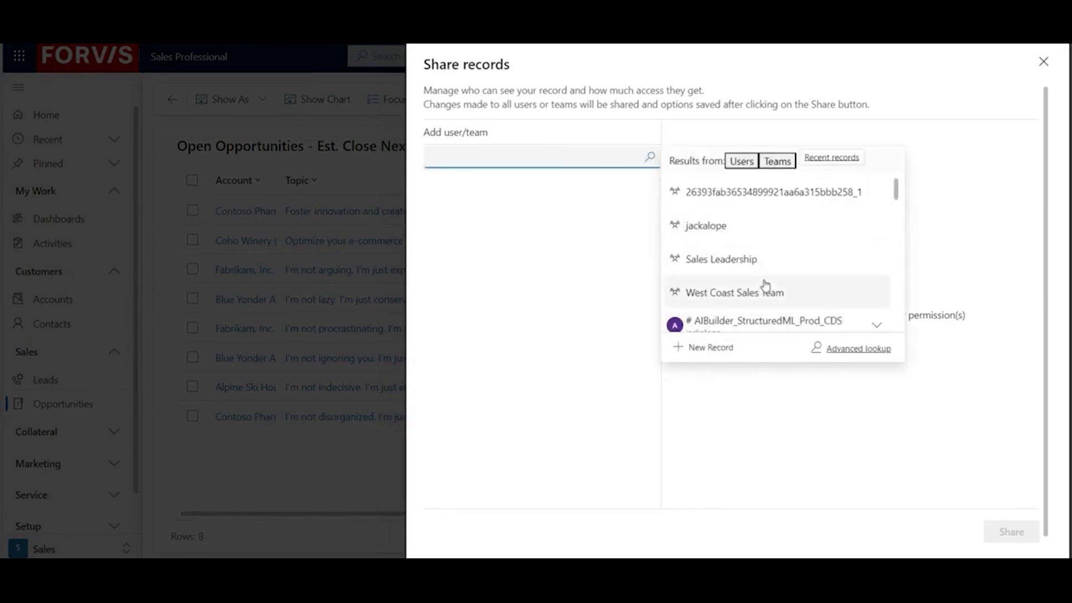
{"action": "scroll", "coordinate": [755, 232], "scroll_direction": "down", "scroll_amount": 3}
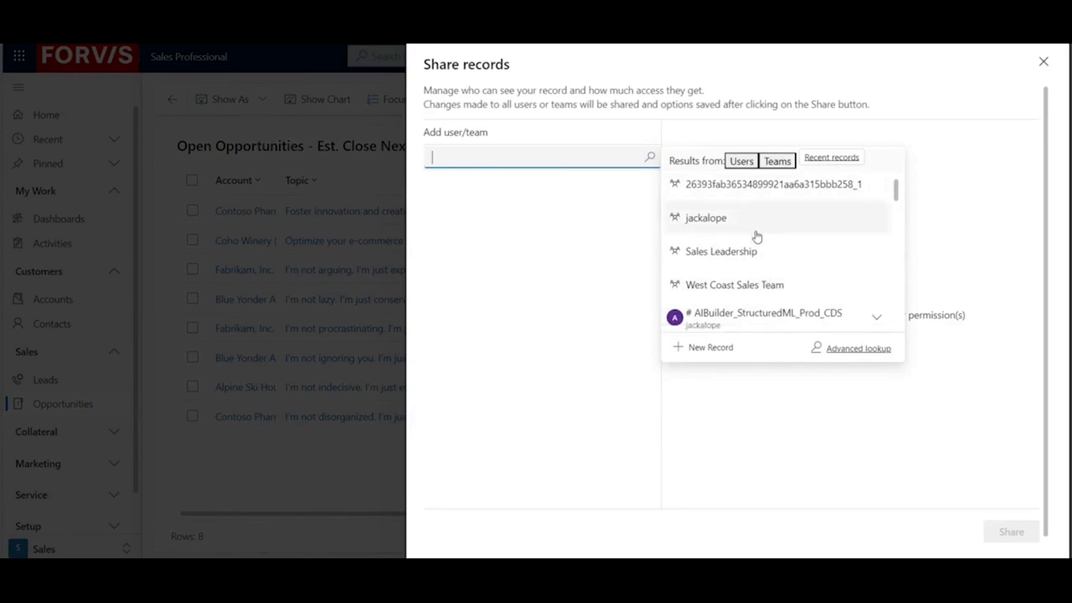
{"action": "scroll", "coordinate": [756, 237], "scroll_direction": "down", "scroll_amount": 2}
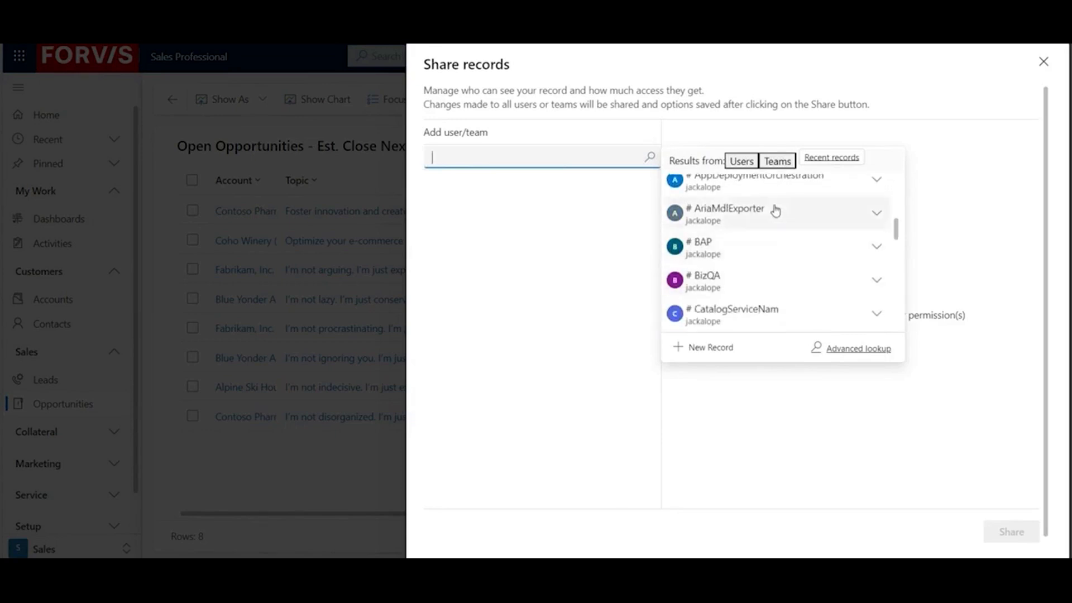
{"action": "left_click", "coordinate": [730, 214]}
{"action": "left_click", "coordinate": [485, 383]}
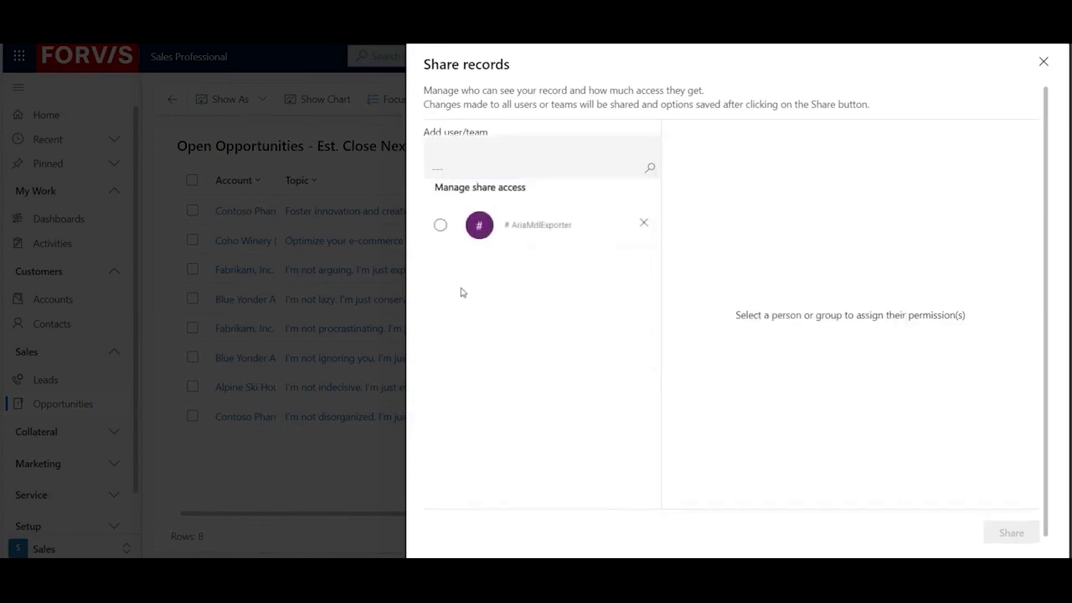
{"action": "left_click", "coordinate": [441, 226]}
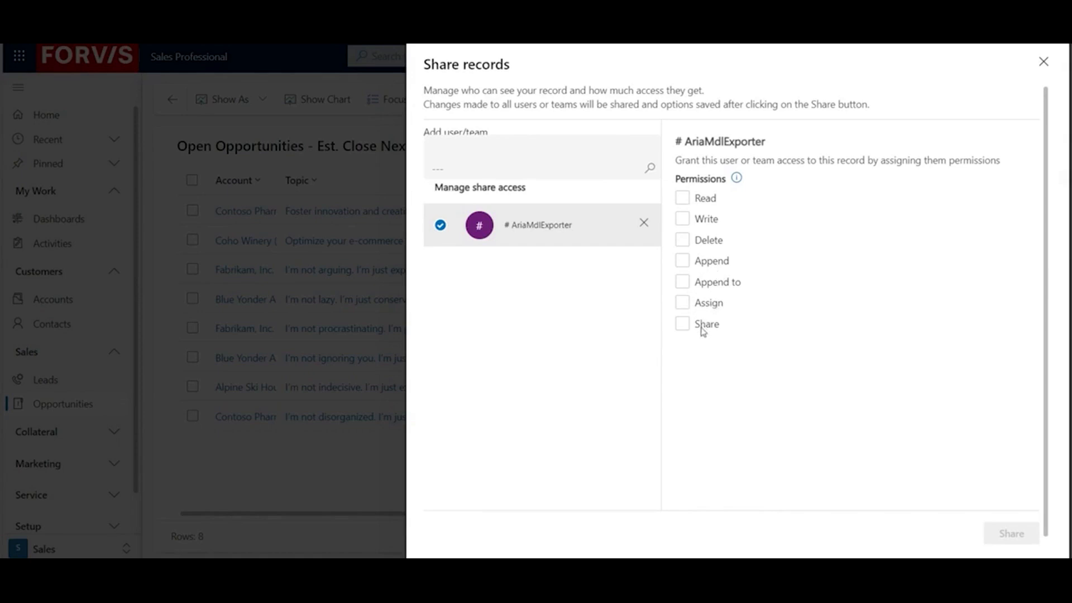
- Add # CDSGlobalDiscovery to the share list and switch between both entries to compare their individual permission settings
{"action": "left_click", "coordinate": [649, 167]}
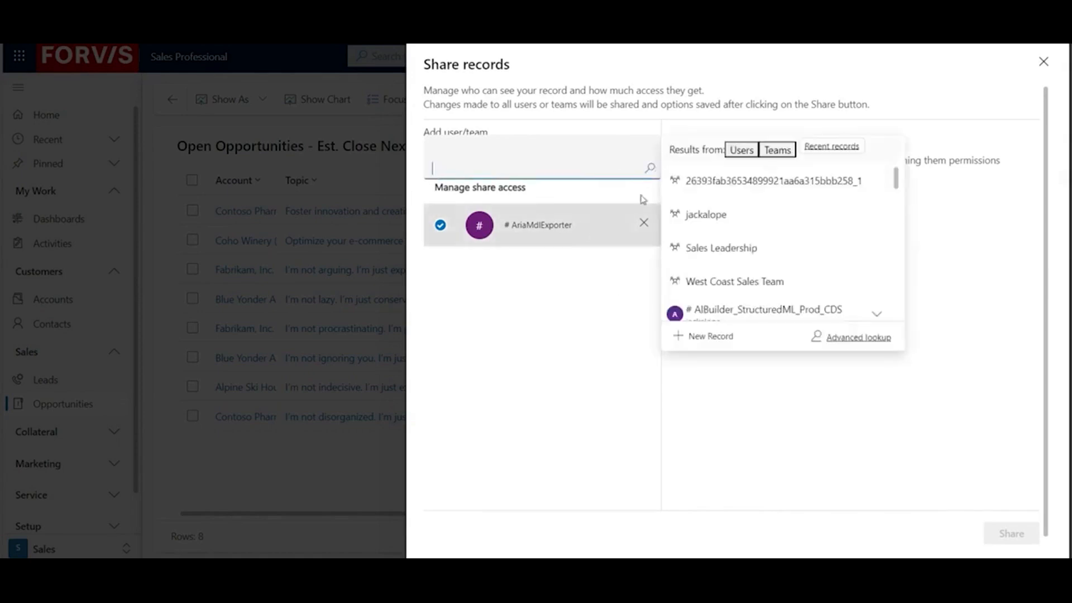
{"action": "scroll", "coordinate": [765, 251], "scroll_direction": "down", "scroll_amount": 5}
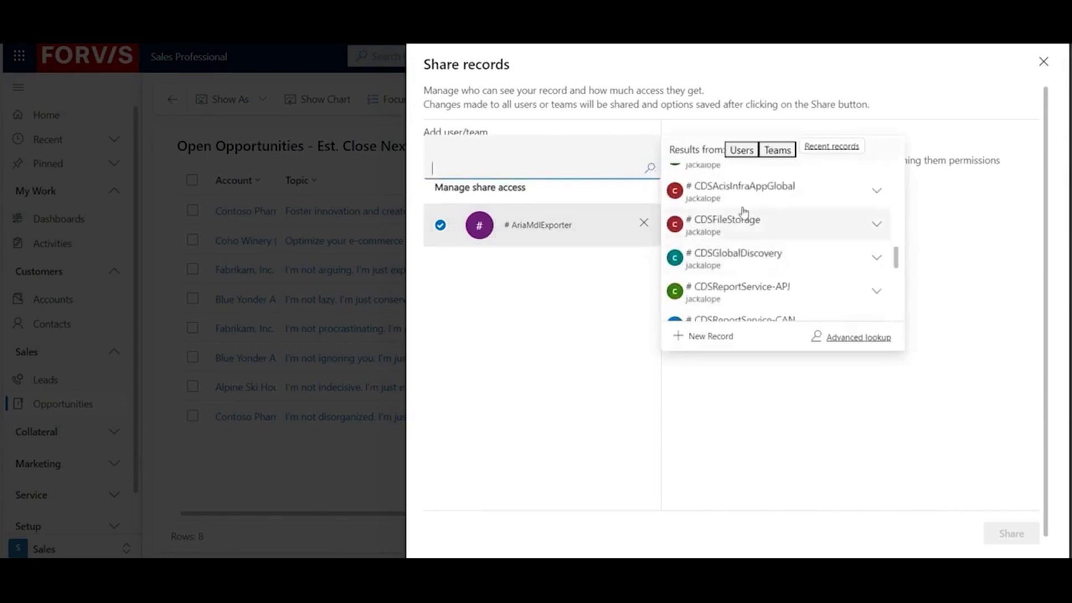
{"action": "left_click", "coordinate": [761, 253]}
{"action": "left_click", "coordinate": [528, 357]}
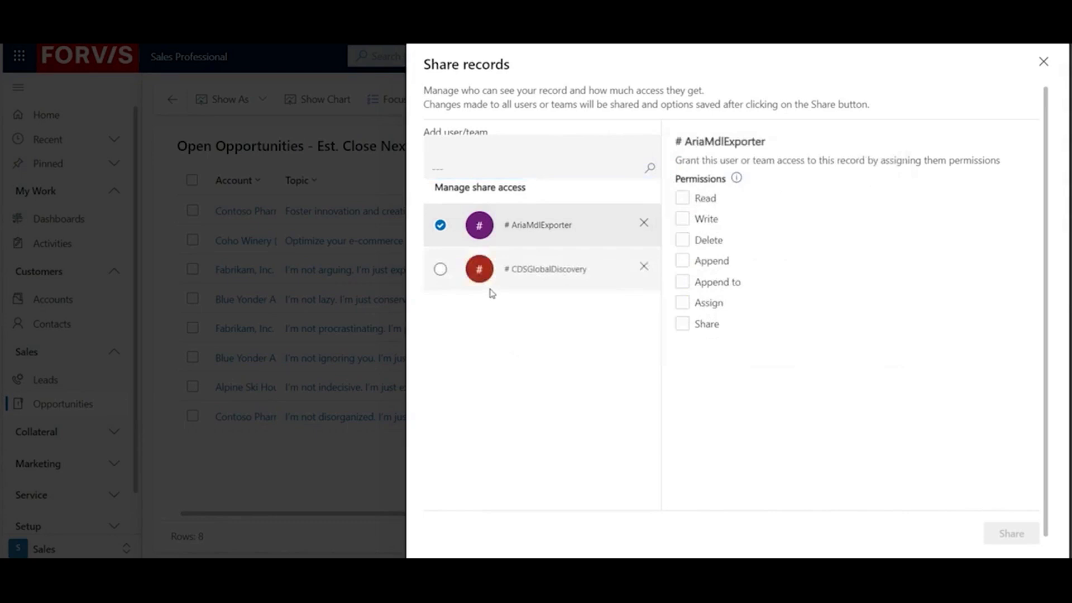
{"action": "left_click", "coordinate": [440, 225]}
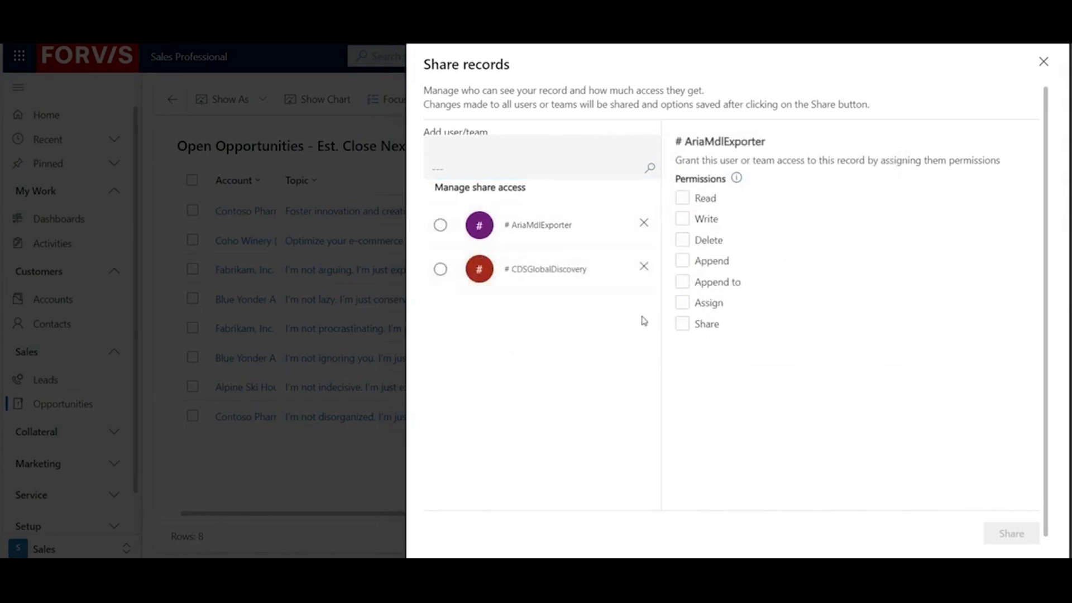
{"action": "left_click", "coordinate": [553, 270]}
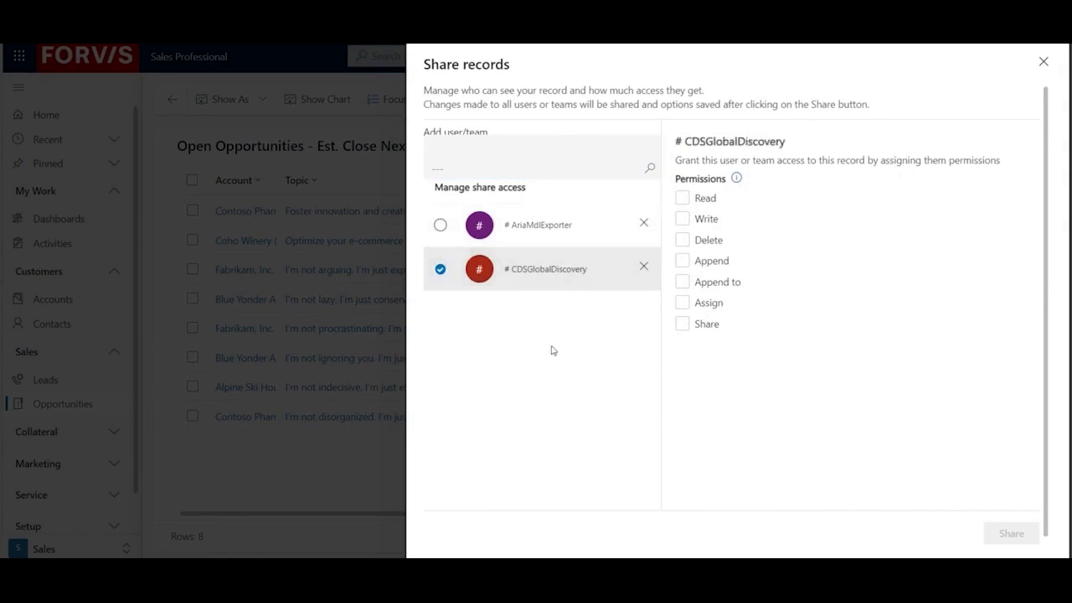
{"action": "left_click", "coordinate": [557, 223]}
{"action": "left_click", "coordinate": [555, 266]}
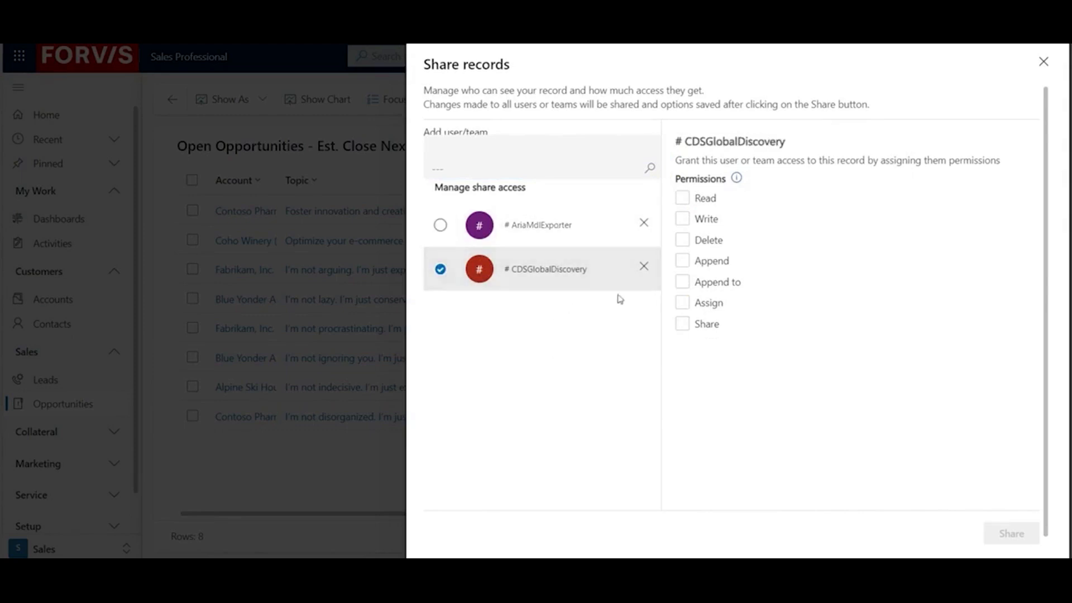
- Remove both # AriaMdlExporter and # CDSGlobalDiscovery from the view's share list
{"action": "left_click", "coordinate": [643, 222]}
{"action": "left_click", "coordinate": [644, 223]}
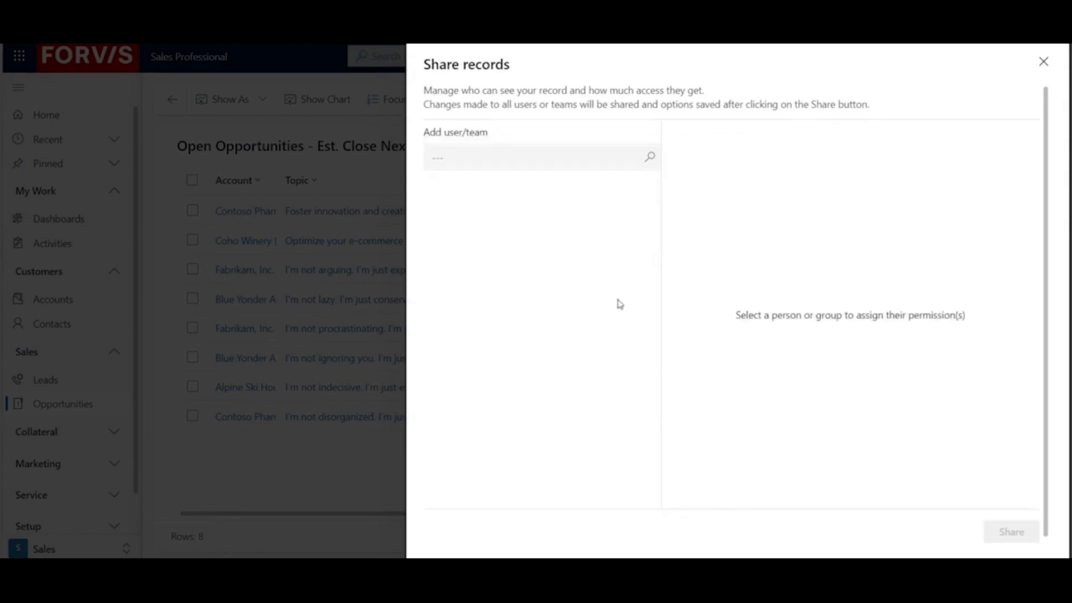
- Add West Coast Sales Team to the view's share list and give it Read permission
{"action": "left_click", "coordinate": [642, 167]}
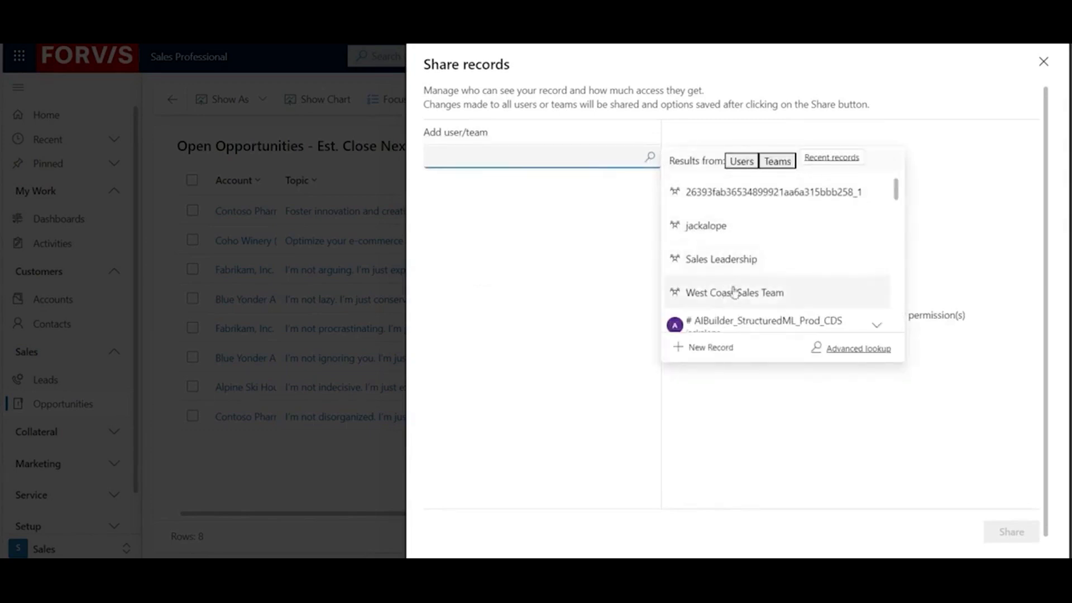
{"action": "left_click", "coordinate": [760, 292]}
{"action": "left_click", "coordinate": [572, 384]}
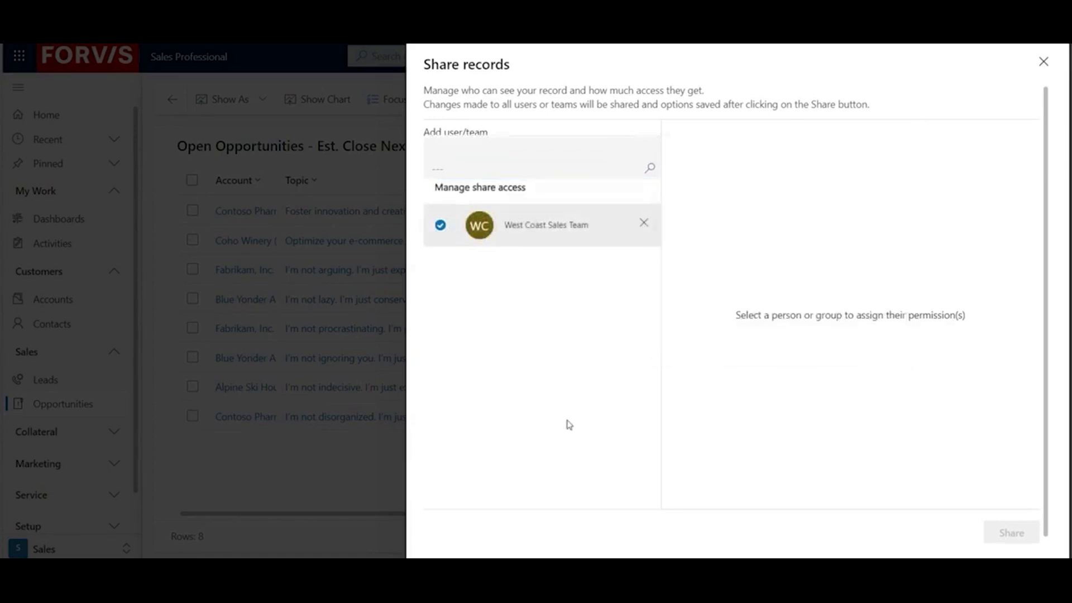
{"action": "left_click", "coordinate": [537, 236]}
{"action": "left_click", "coordinate": [697, 200]}
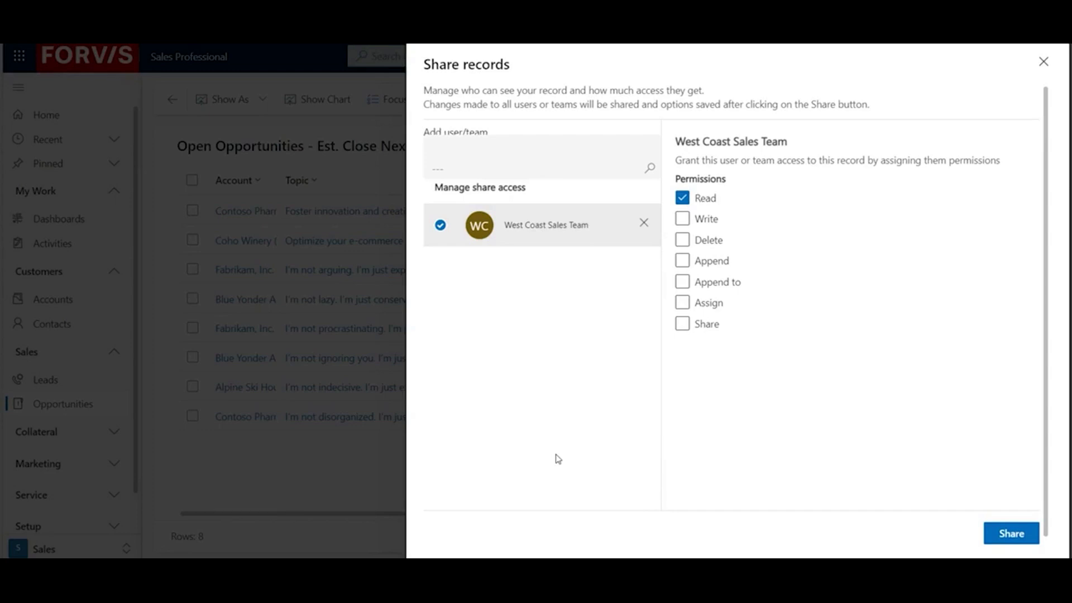
- Deselect West Coast Sales Team and leave both record sharing and view management without sharing the view
{"action": "left_click", "coordinate": [440, 225]}
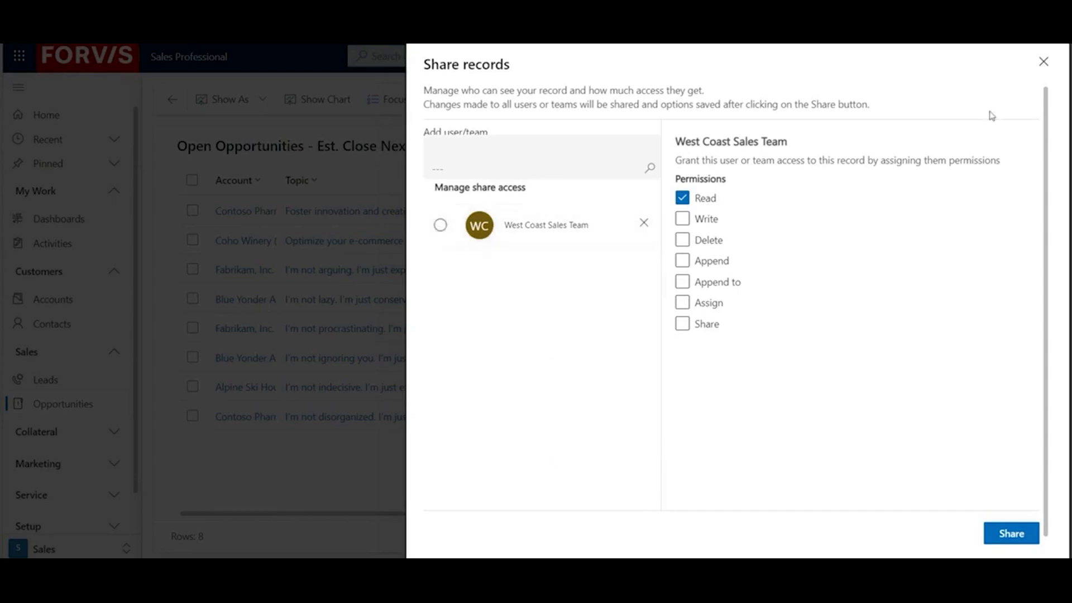
{"action": "left_click", "coordinate": [1040, 65]}
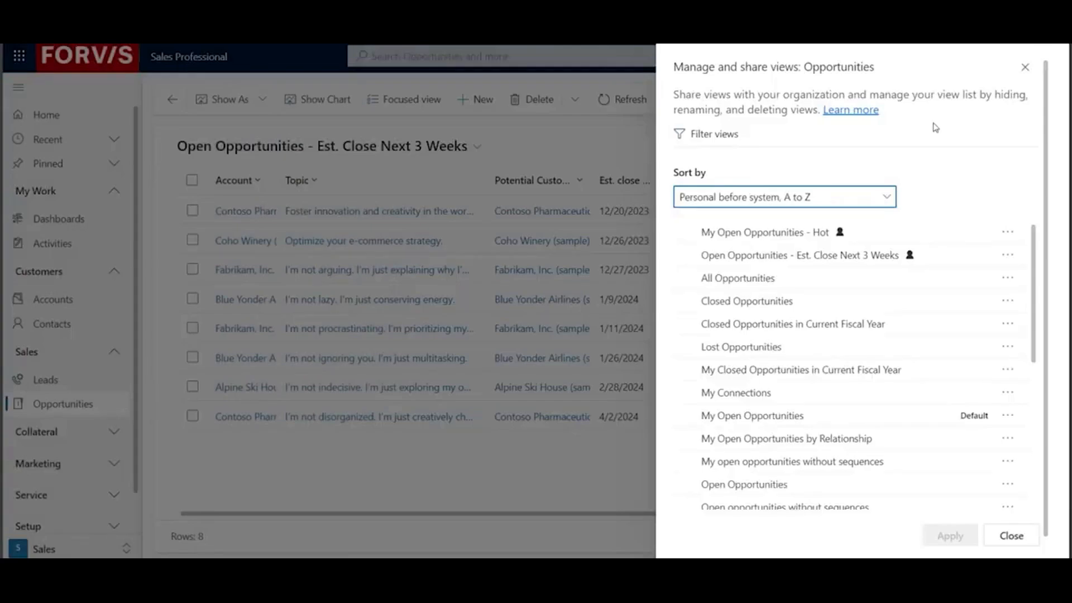
{"action": "left_click", "coordinate": [1025, 68]}
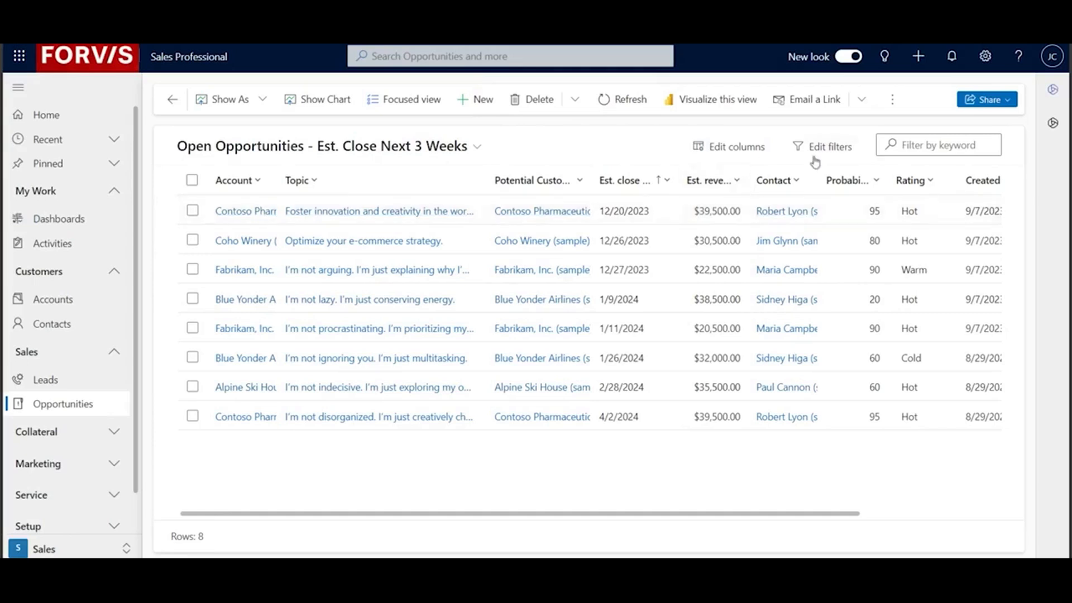
- Find the city columns of the related Account and add Address 1: City to the view's columns
{"action": "left_click", "coordinate": [736, 148]}
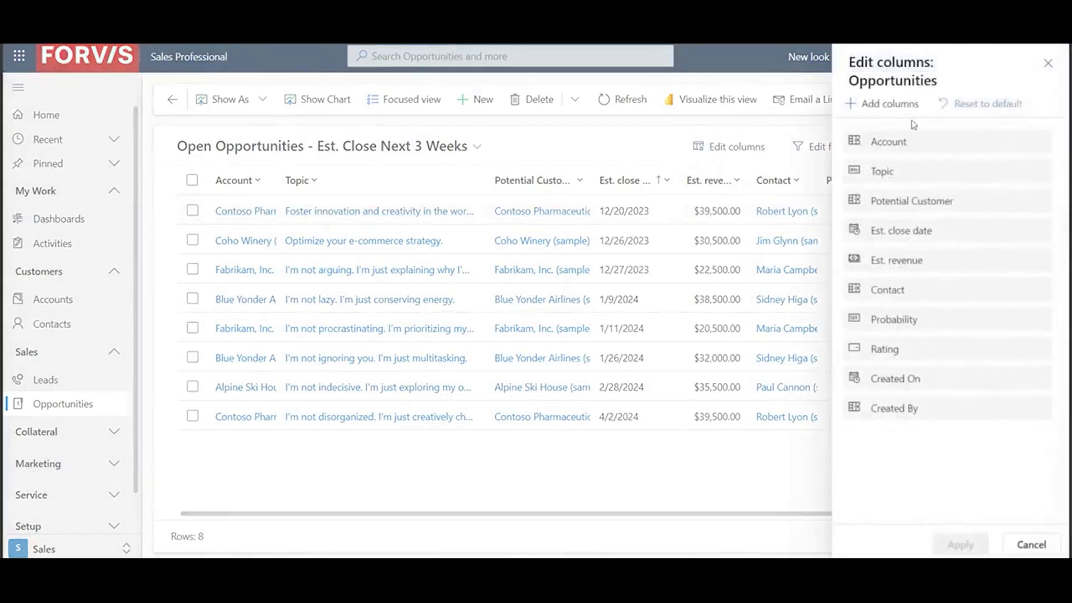
{"action": "left_click", "coordinate": [889, 105]}
{"action": "left_click", "coordinate": [938, 92]}
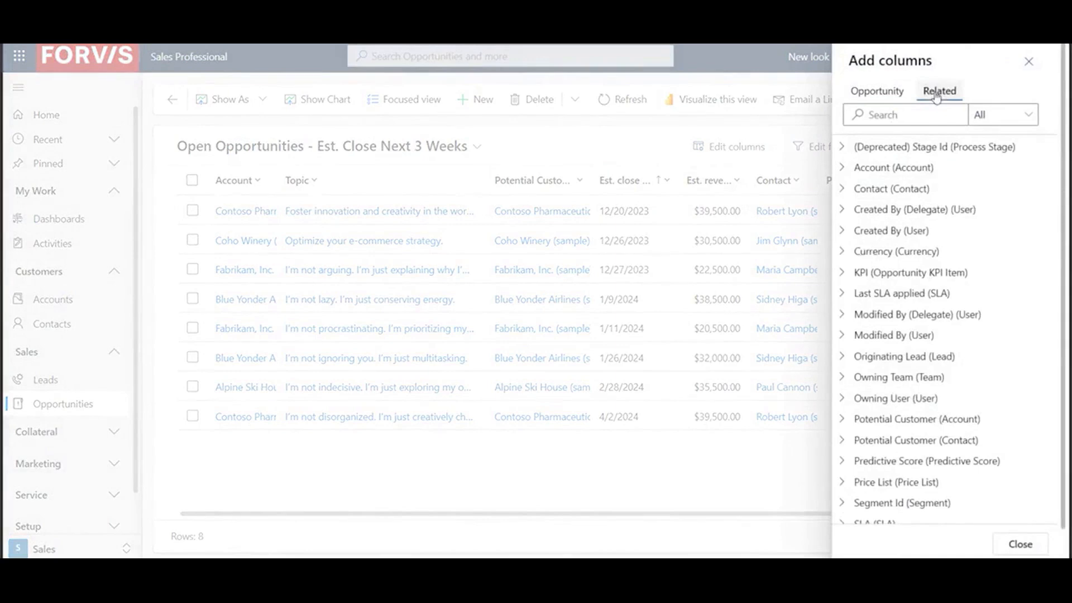
{"action": "left_click", "coordinate": [845, 168]}
{"action": "left_click", "coordinate": [884, 116]}
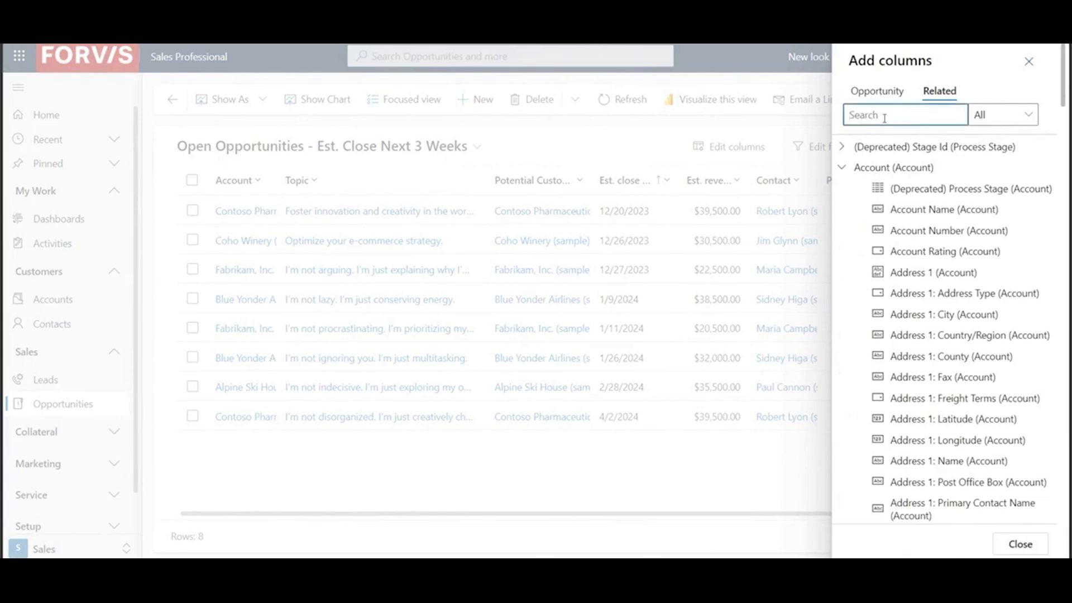
{"action": "type", "text": "city"}
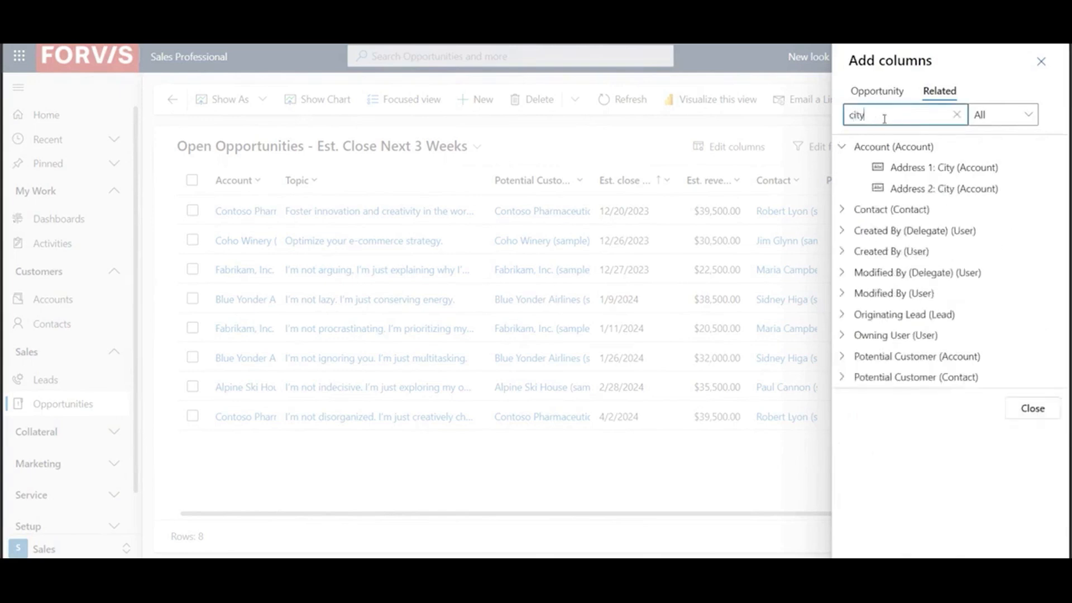
{"action": "left_click", "coordinate": [938, 166]}
- Add the related Account's Address 1: State/Province column and apply the column changes to the opportunities view
{"action": "left_click_drag", "start_coordinate": [916, 114], "coordinate": [795, 127]}
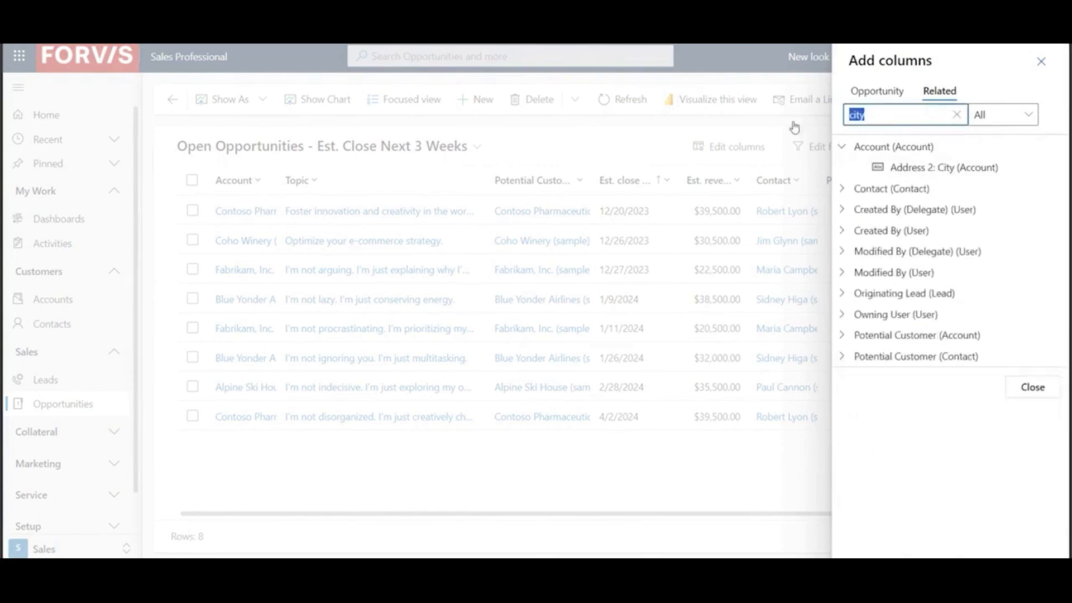
{"action": "type", "text": "sat"}
{"action": "key", "text": "BackSpace"}
{"action": "key", "text": "BackSpace"}
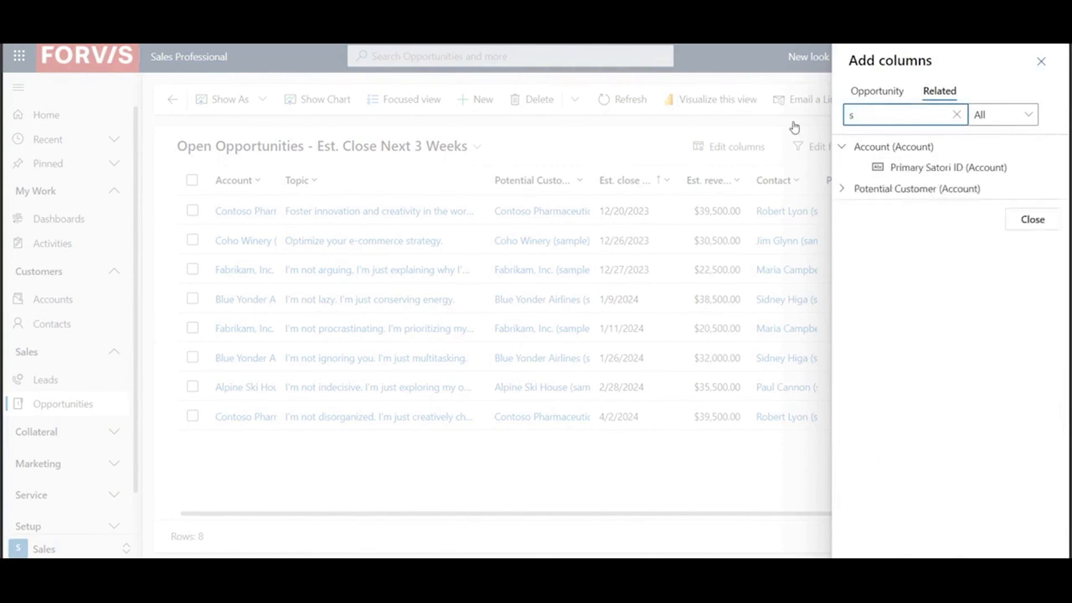
{"action": "type", "text": "tate"}
{"action": "left_click", "coordinate": [910, 168]}
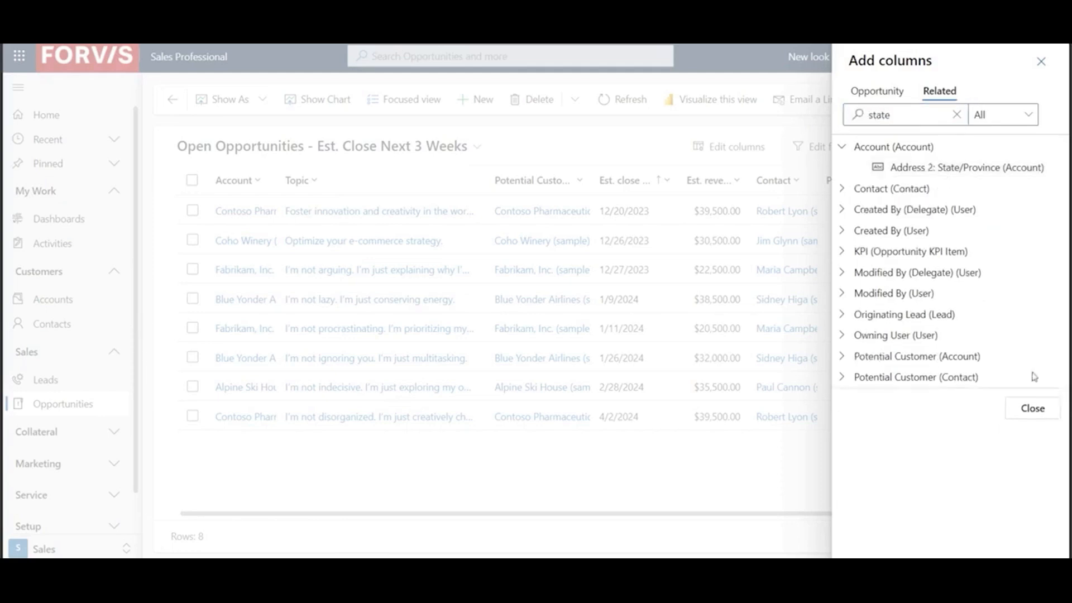
{"action": "left_click", "coordinate": [1042, 408]}
{"action": "left_click", "coordinate": [958, 545]}
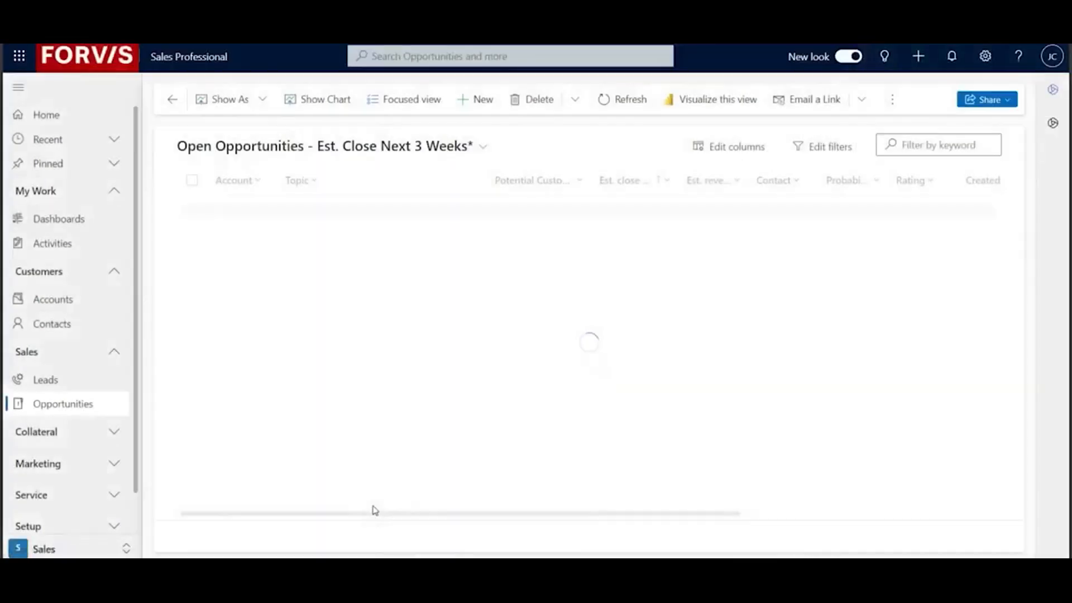
{"action": "left_click_drag", "start_coordinate": [379, 515], "coordinate": [672, 524]}
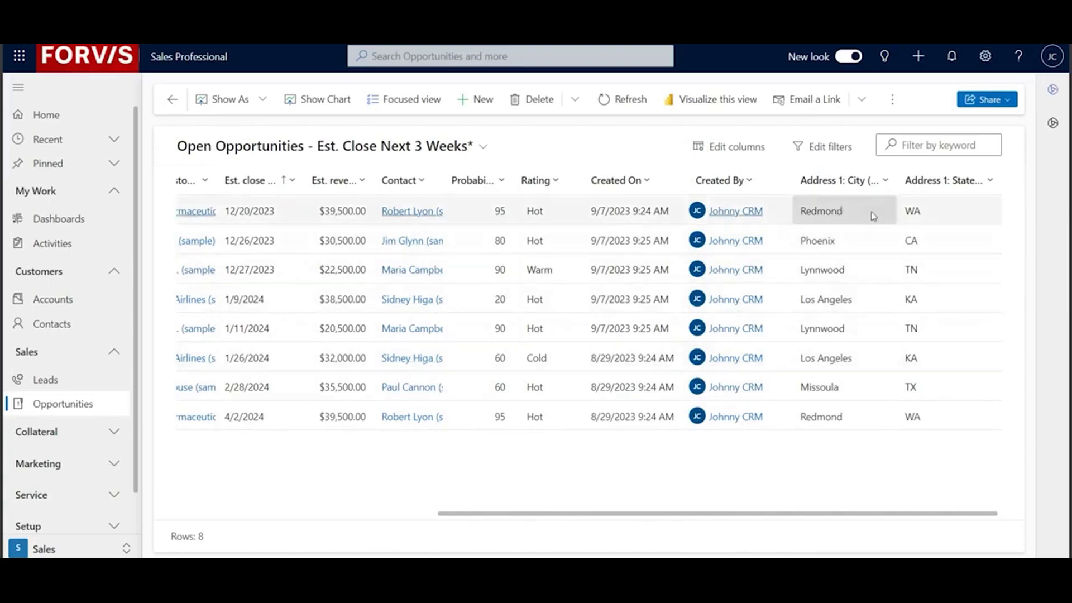
- Add a related entity condition for Account (Accounts) to the view's filters
{"action": "left_click", "coordinate": [833, 149]}
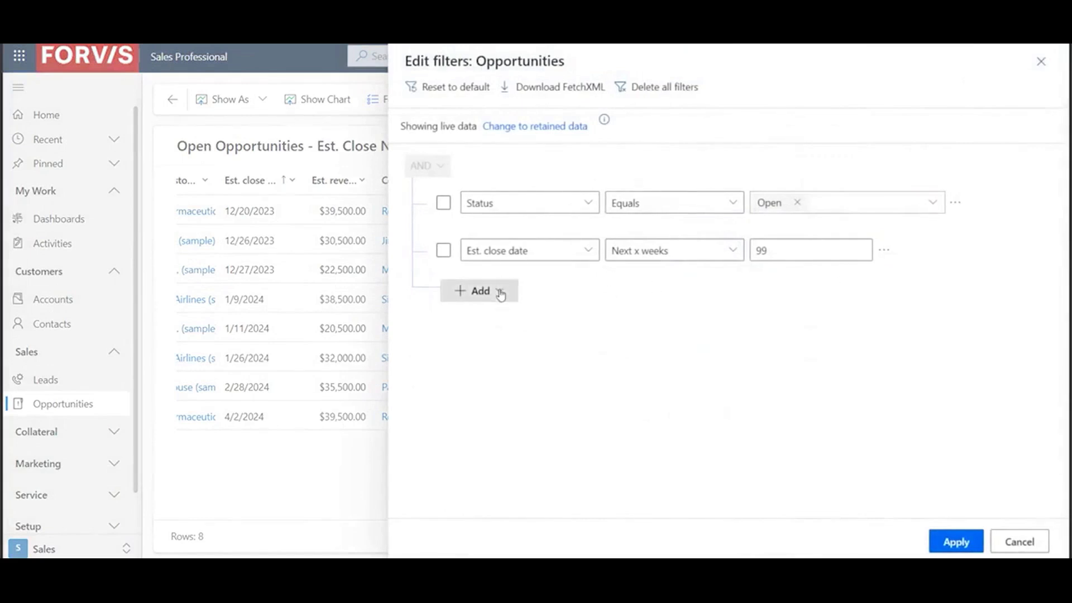
{"action": "left_click", "coordinate": [501, 295]}
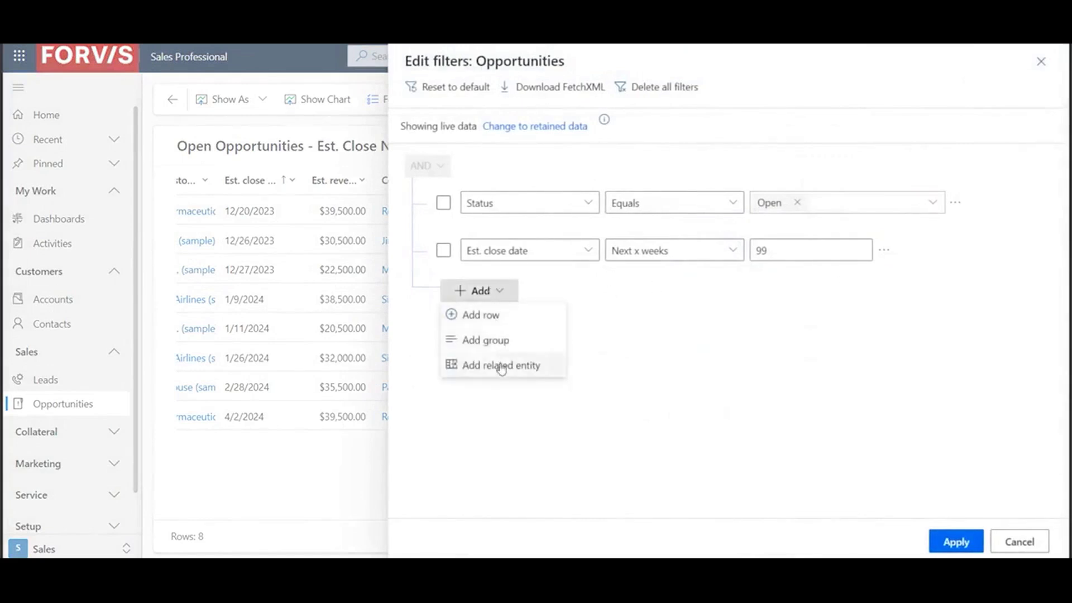
{"action": "left_click", "coordinate": [501, 366]}
{"action": "left_click", "coordinate": [544, 298]}
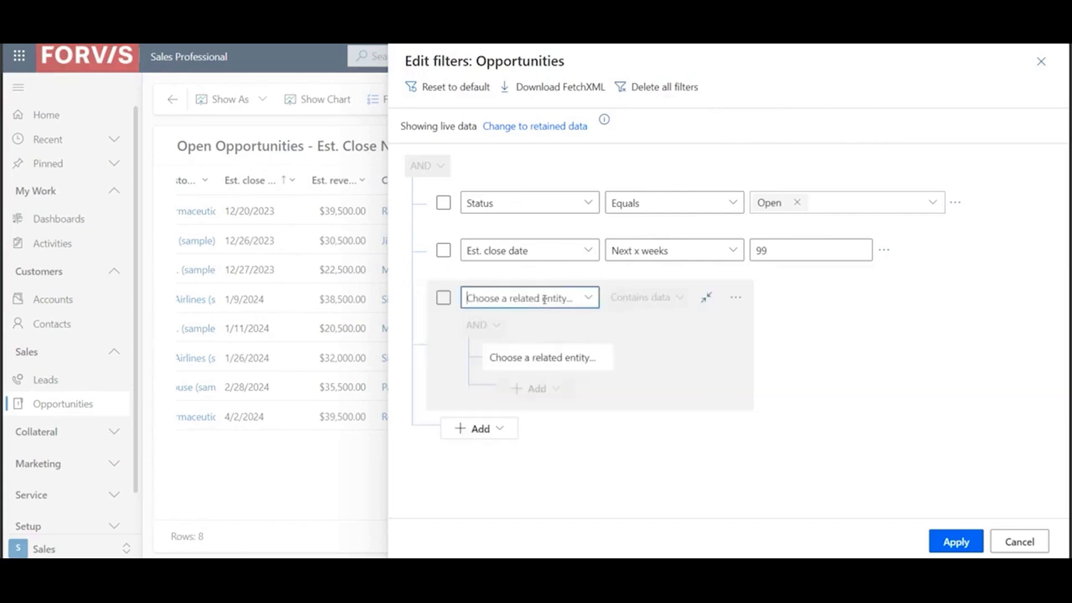
{"action": "left_click", "coordinate": [588, 298]}
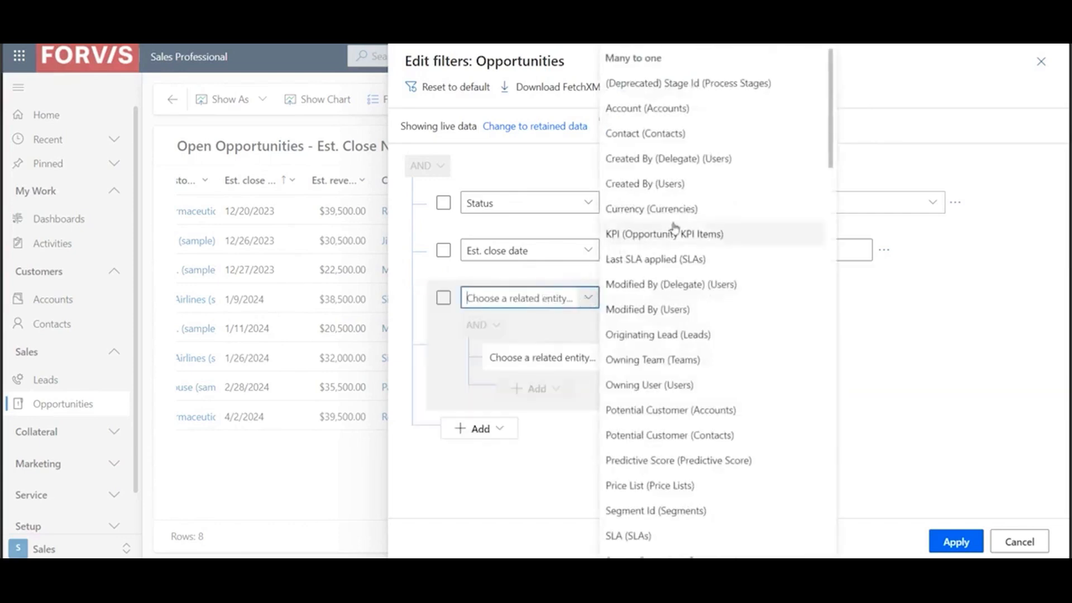
{"action": "left_click", "coordinate": [685, 109]}
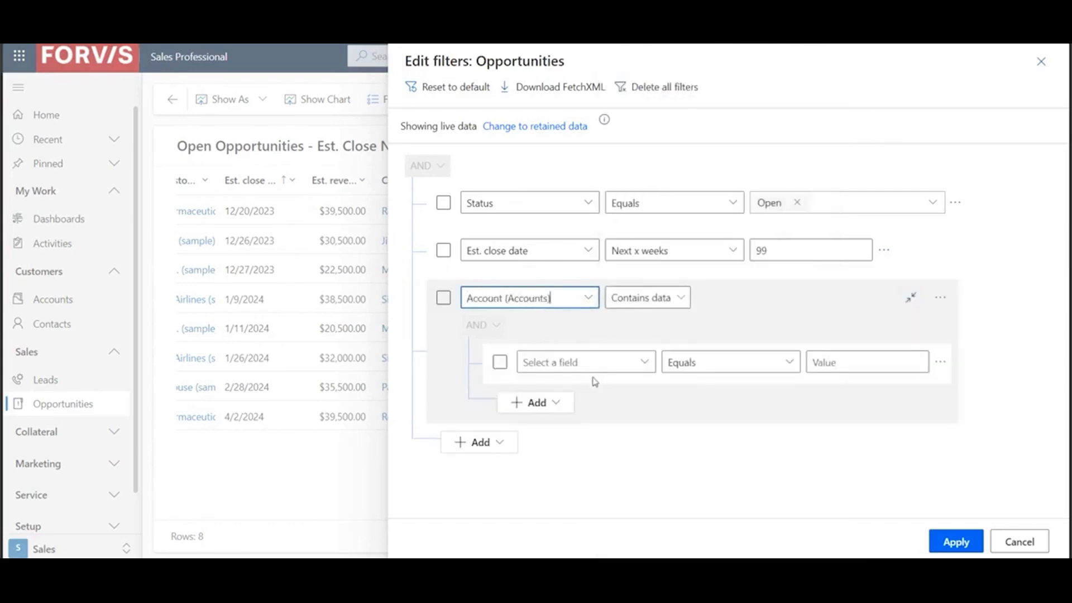
- Choose Address 1: State/Province as the field for the related Account condition
{"action": "left_click", "coordinate": [592, 363]}
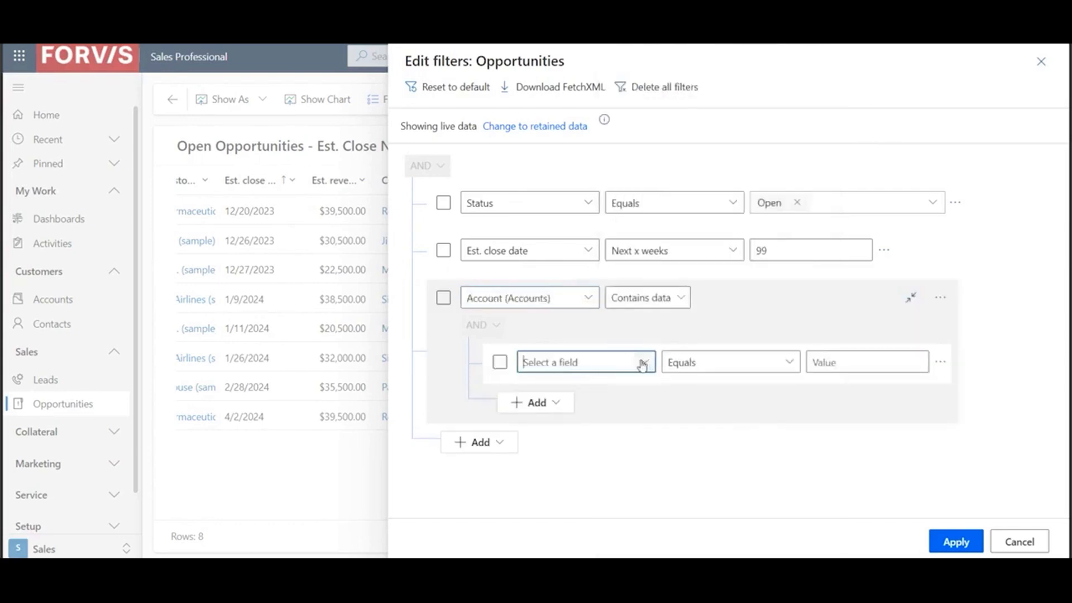
{"action": "type", "text": "Addres"}
{"action": "key", "text": "Down"}
{"action": "key", "text": "Down"}
{"action": "key", "text": "Down"}
{"action": "key", "text": "Down"}
{"action": "key", "text": "Down"}
{"action": "key", "text": "Down"}
{"action": "key", "text": "Down"}
{"action": "key", "text": "Down"}
{"action": "key", "text": "Down"}
{"action": "key", "text": "Down"}
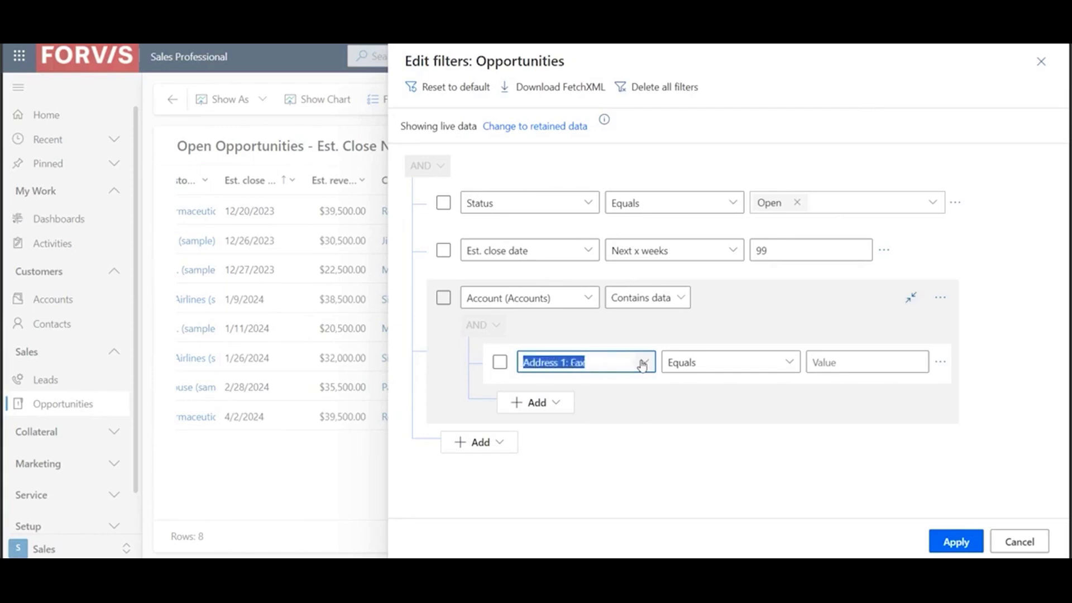
{"action": "key", "text": "Down"}
{"action": "key", "text": "Down"}
{"action": "key", "text": "Down"}
{"action": "key", "text": "Down"}
{"action": "key", "text": "Down"}
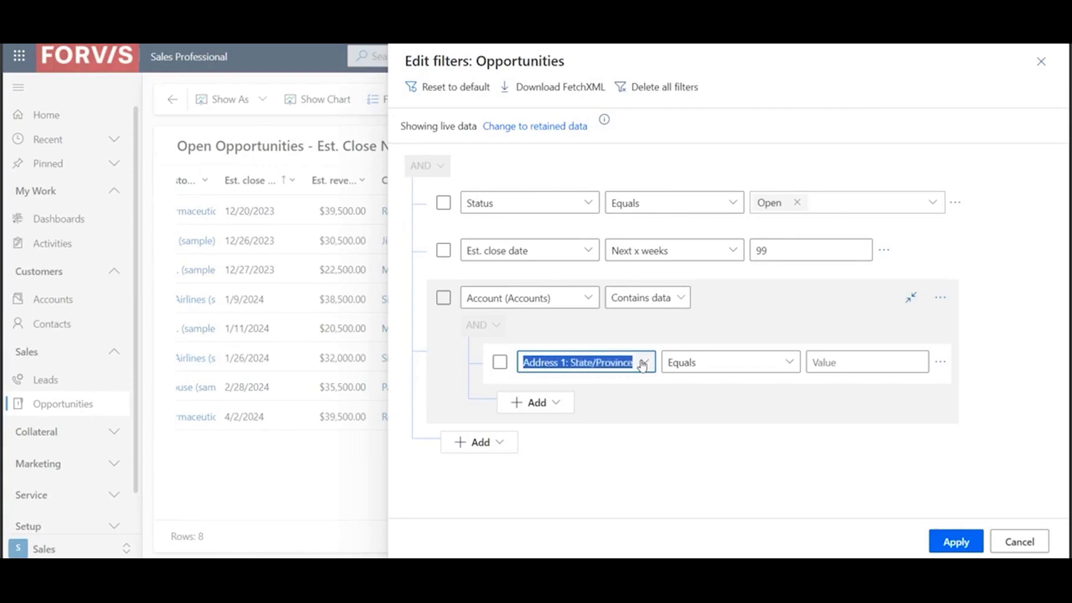
- Set the State/Province condition to equal CA, apply the filters, and check the address columns of the filtered list
{"action": "key", "text": "Tab"}
{"action": "key", "text": "Tab"}
{"action": "type", "text": "CA"}
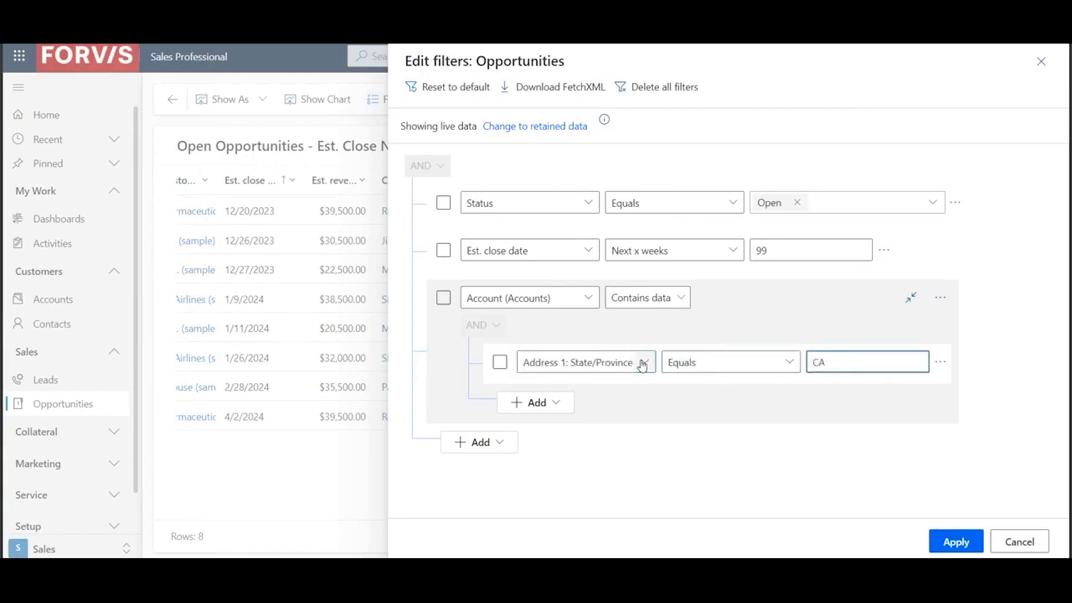
{"action": "left_click", "coordinate": [999, 505]}
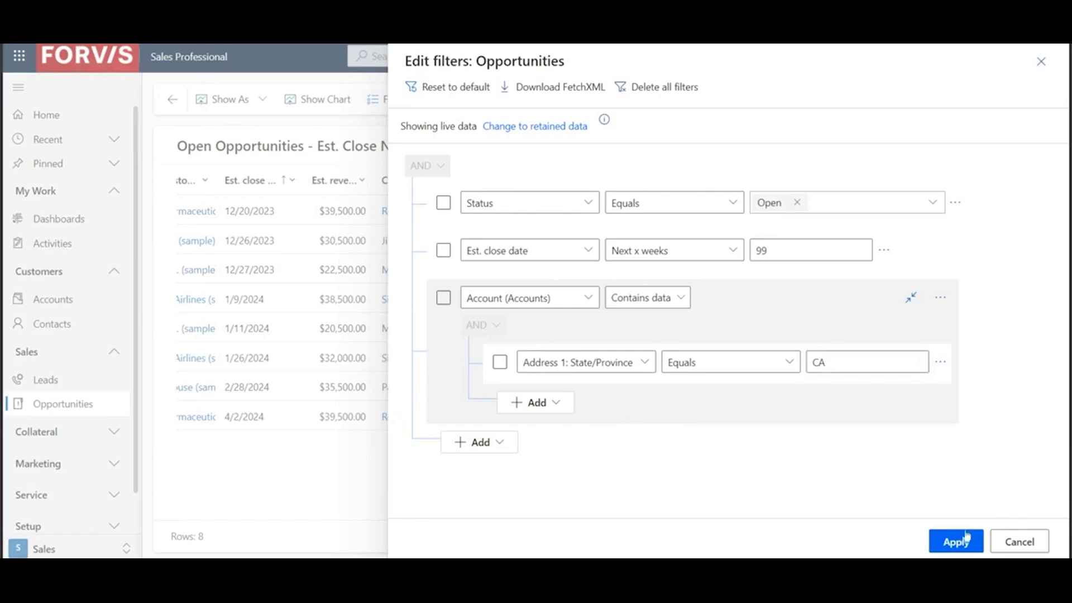
{"action": "left_click", "coordinate": [964, 536]}
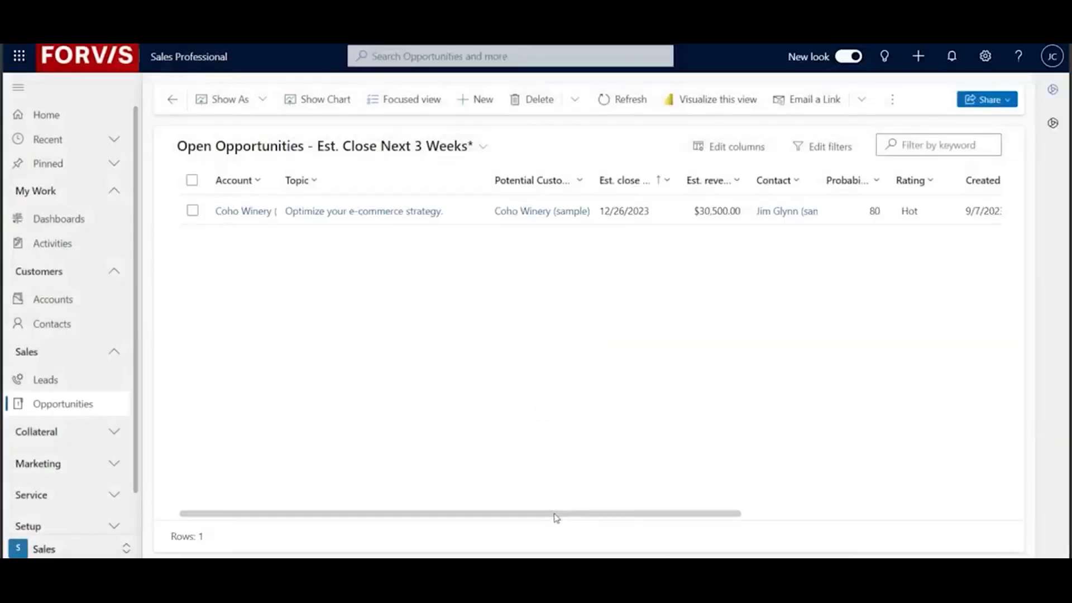
{"action": "left_click_drag", "start_coordinate": [556, 515], "coordinate": [897, 512]}
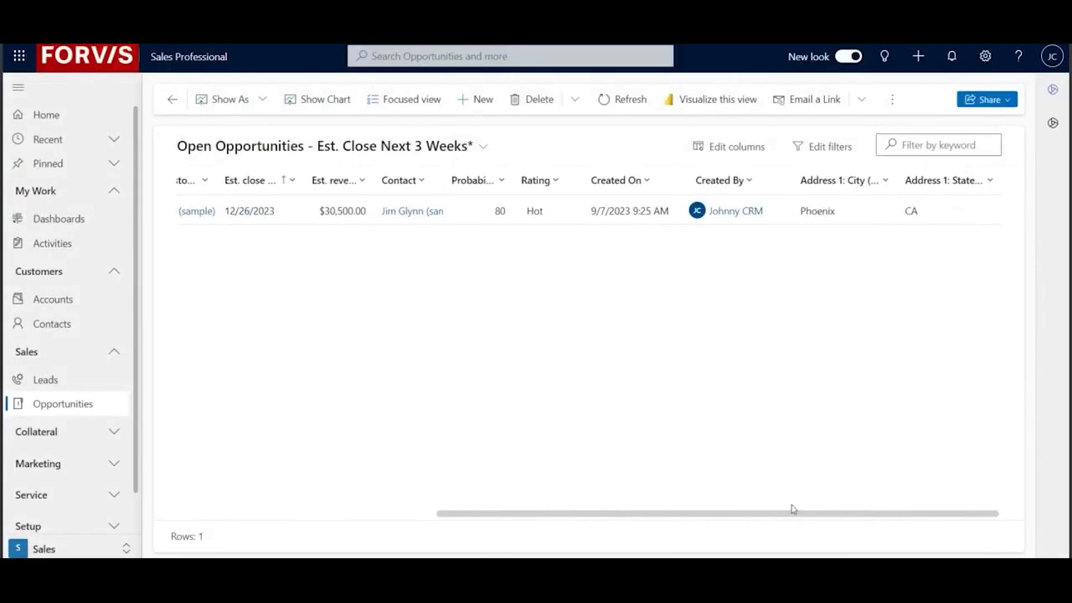
{"action": "left_click_drag", "start_coordinate": [791, 508], "coordinate": [530, 510]}
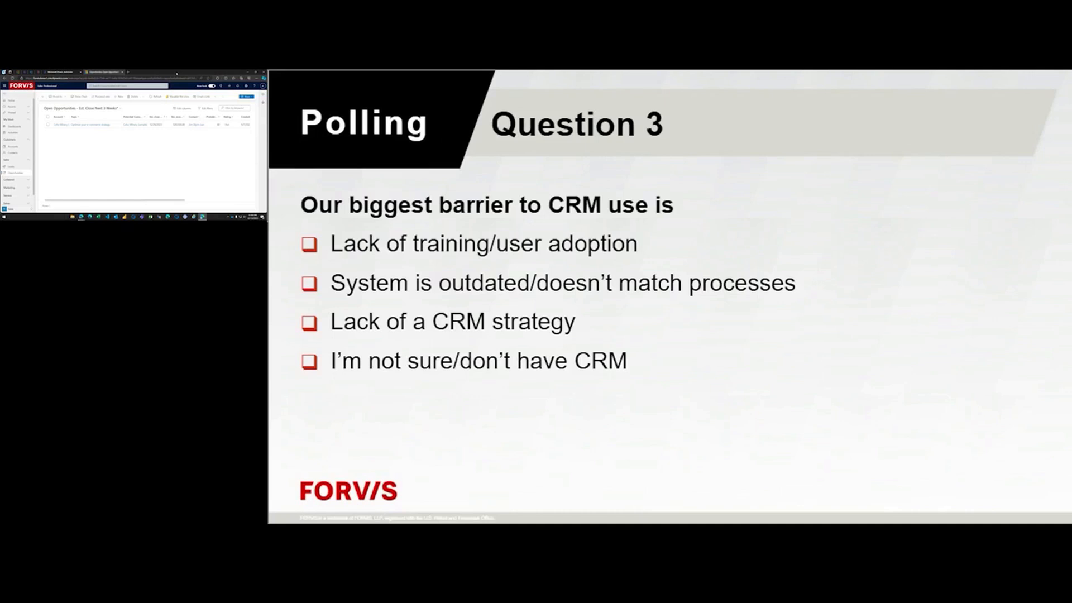
{"action": "mouse_move", "coordinate": [81, 217]}
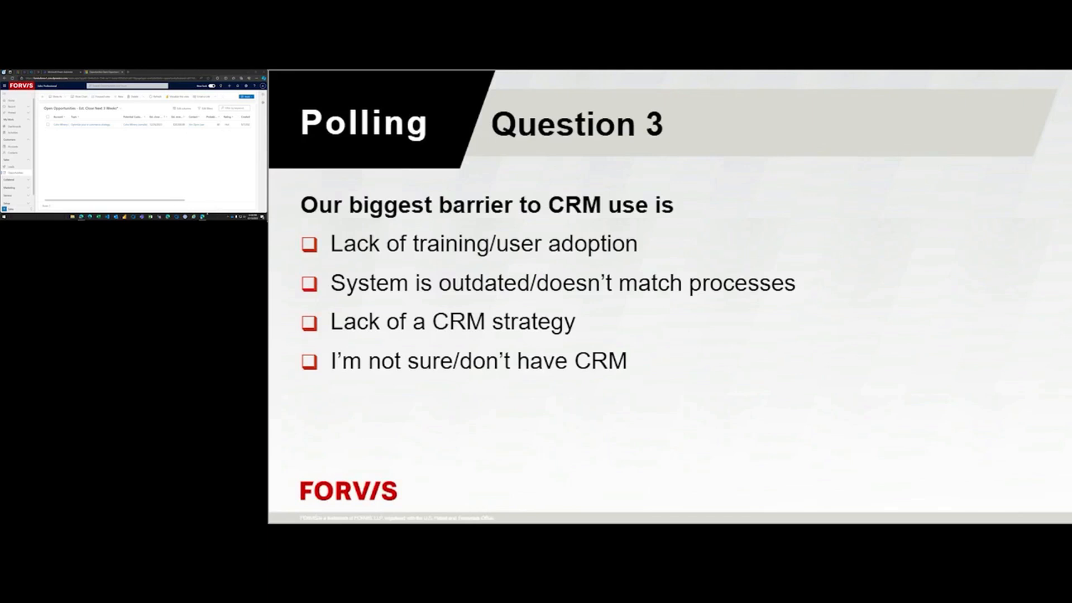
{"action": "mouse_move", "coordinate": [202, 217]}
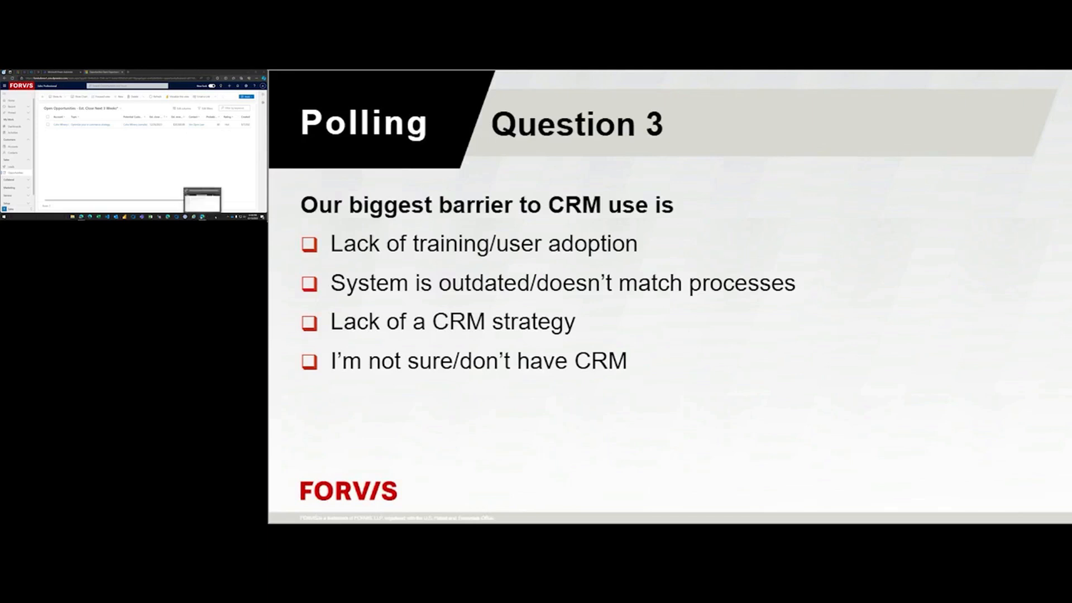
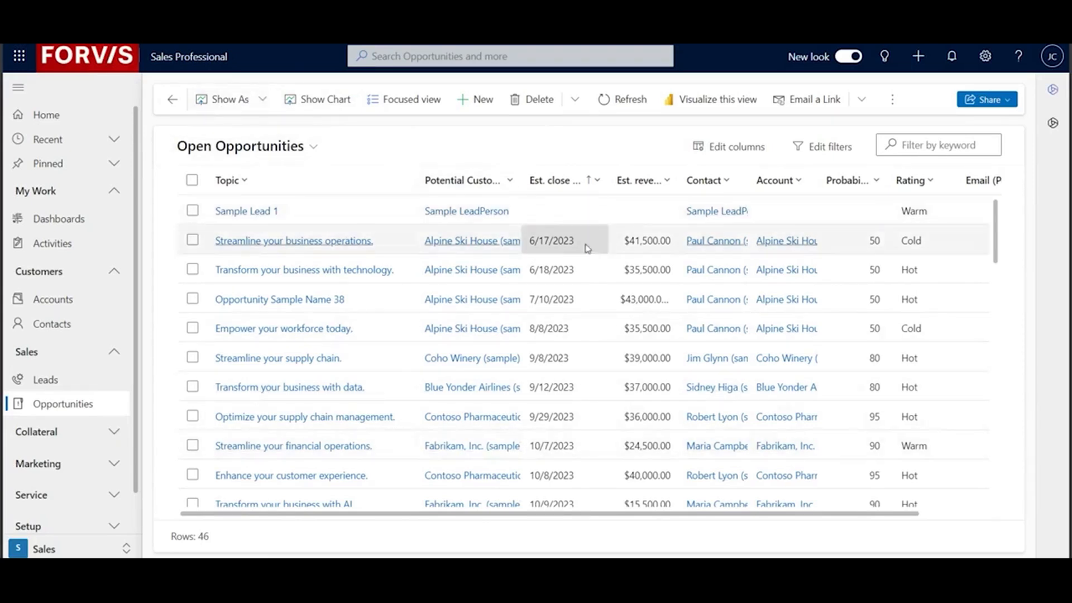
- Show the Open Opportunities view as a Kanban board and look through the cards in its sales stages
{"action": "left_click", "coordinate": [257, 105]}
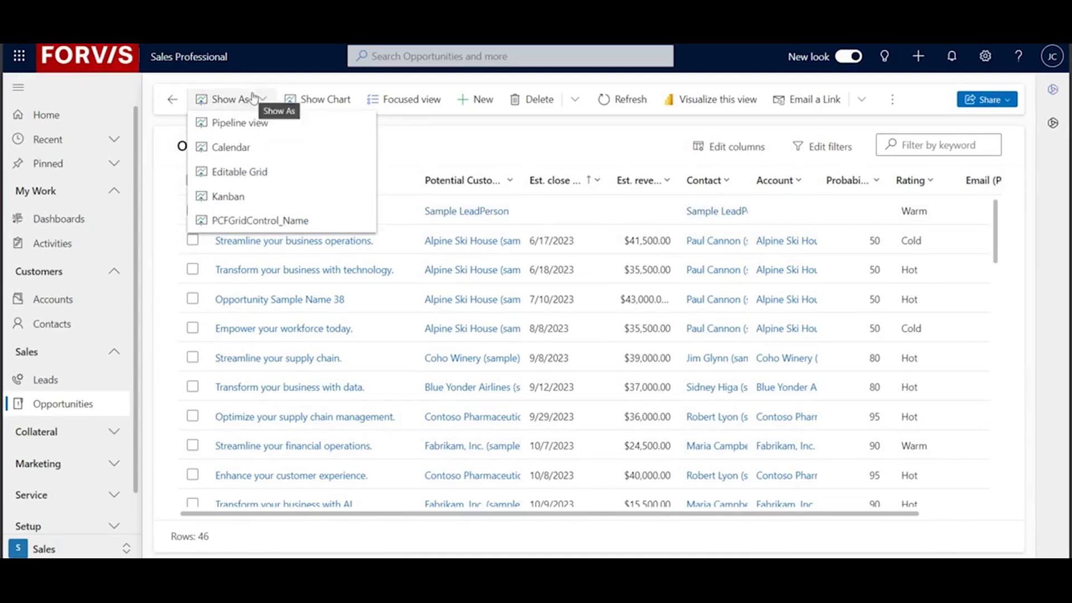
{"action": "left_click", "coordinate": [232, 199]}
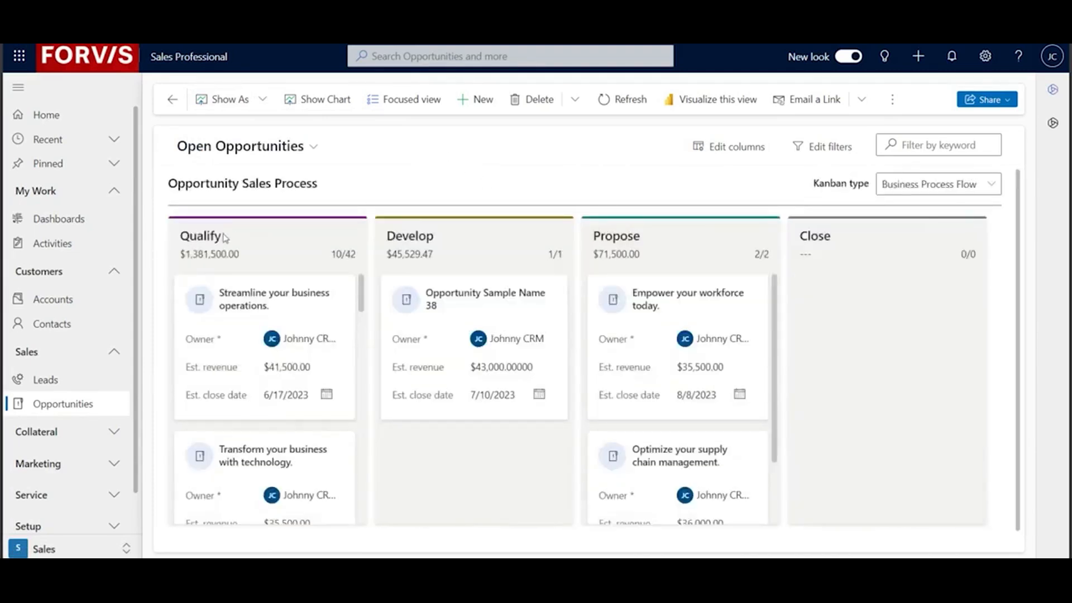
{"action": "scroll", "coordinate": [218, 278], "scroll_direction": "down", "scroll_amount": 3}
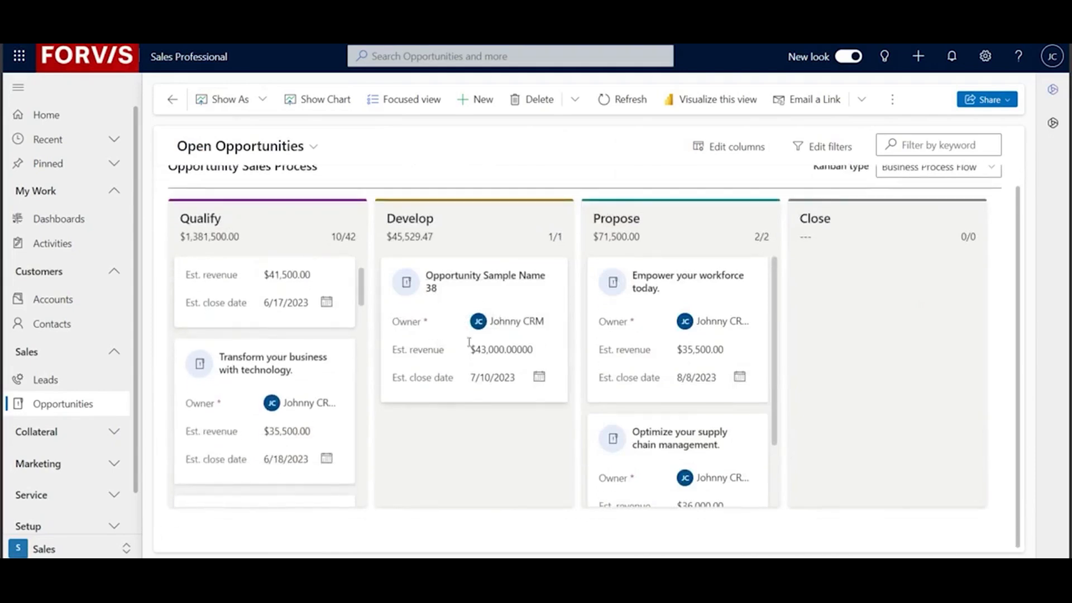
{"action": "scroll", "coordinate": [465, 307], "scroll_direction": "up", "scroll_amount": 1}
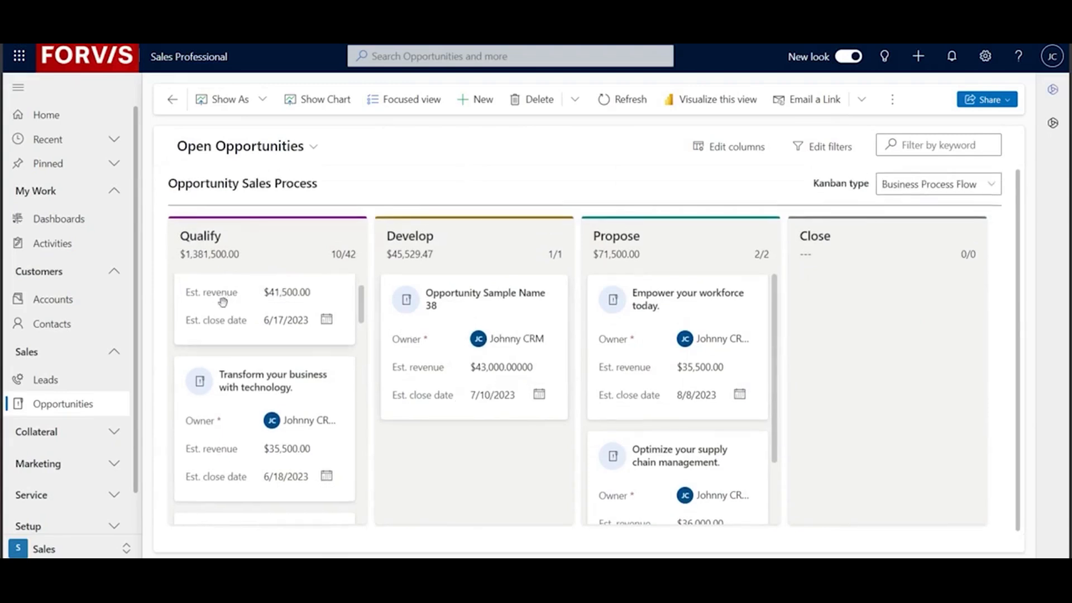
- Try to move the Opportunity Sample Name 38 card from the Develop stage to Qualify, and close its record form
{"action": "left_click_drag", "start_coordinate": [505, 281], "coordinate": [338, 335]}
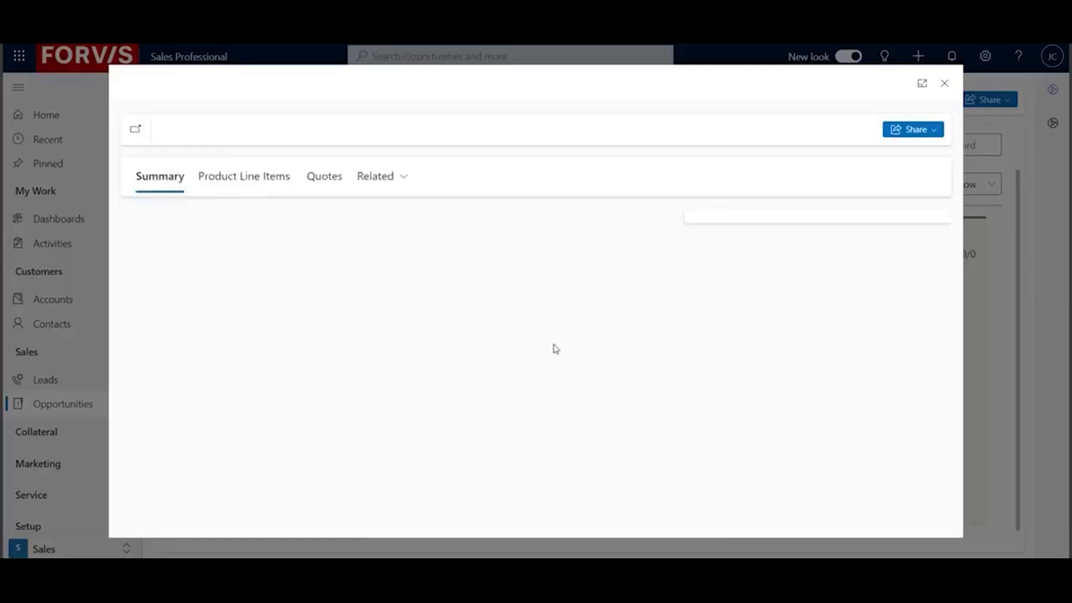
{"action": "left_click", "coordinate": [945, 85]}
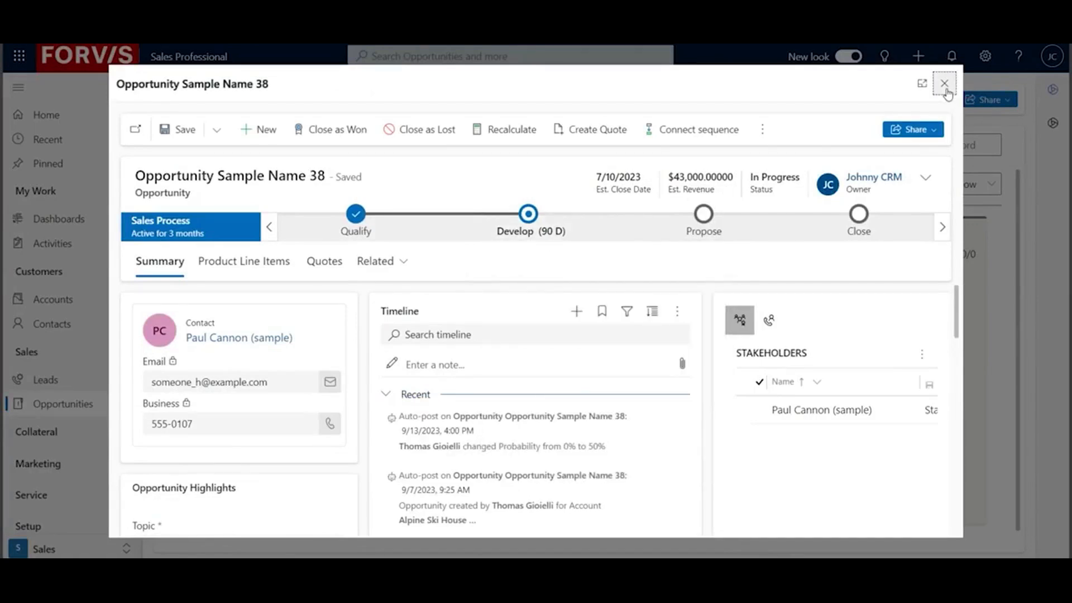
{"action": "left_click", "coordinate": [945, 85]}
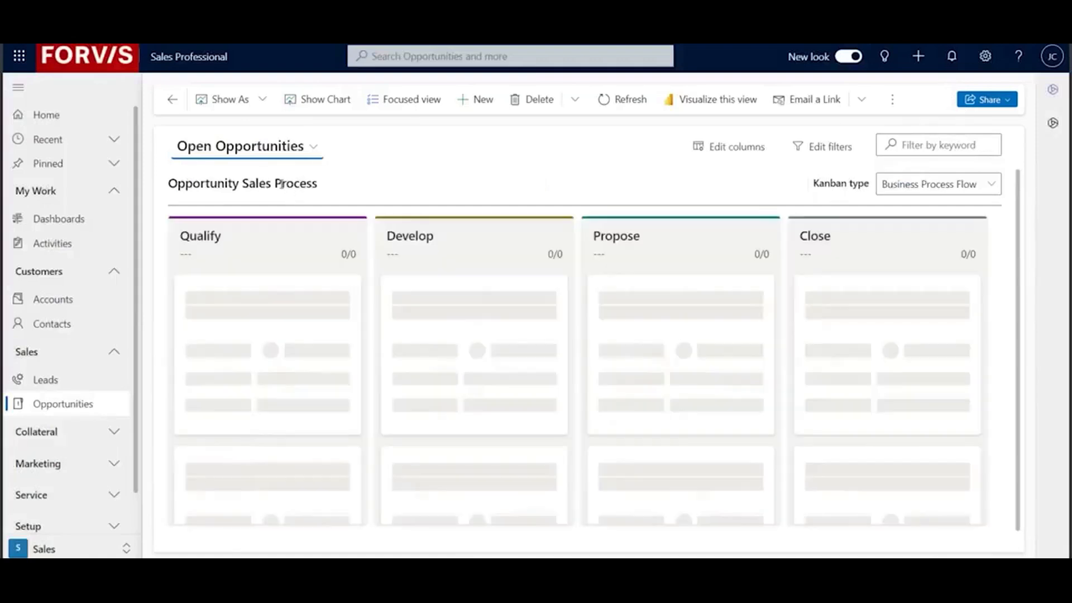
- Show the open opportunities as a monthly calendar and preview the details of the opportunity on December 5
{"action": "left_click", "coordinate": [236, 98]}
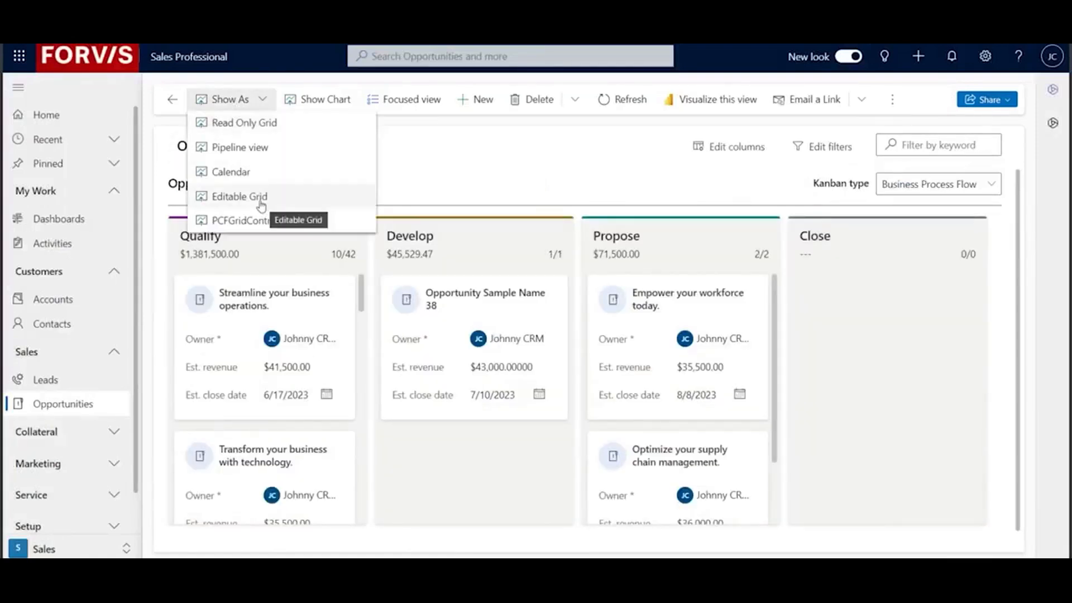
{"action": "left_click", "coordinate": [243, 174]}
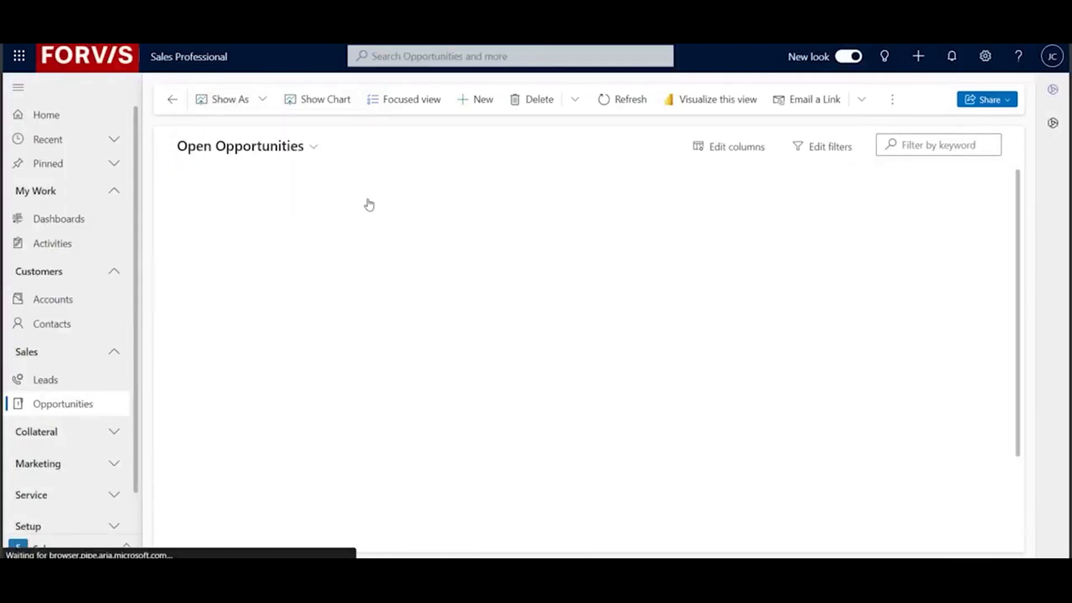
{"action": "left_click", "coordinate": [458, 181]}
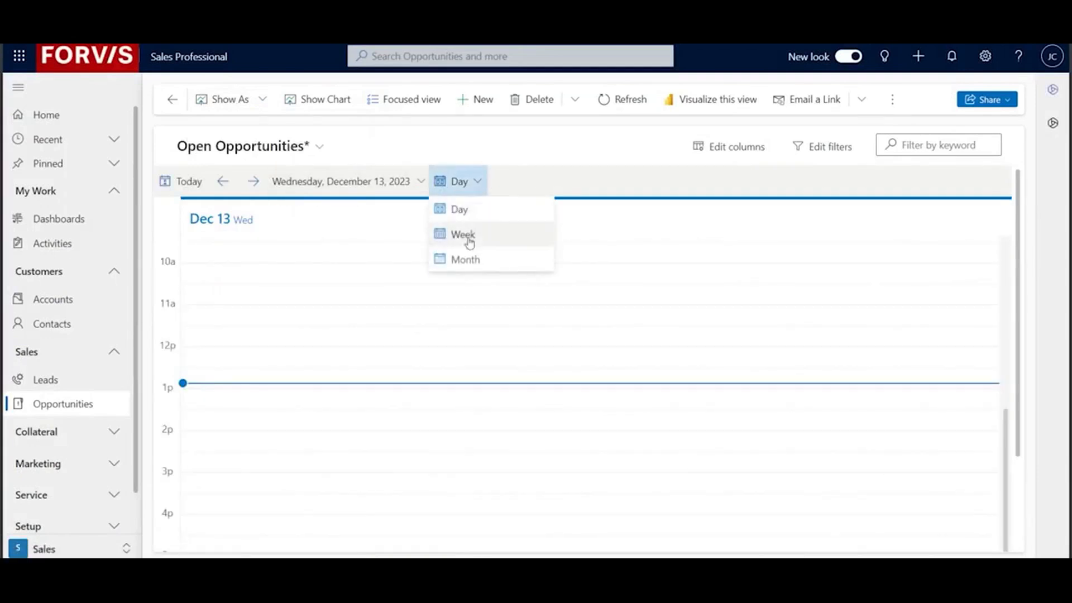
{"action": "left_click", "coordinate": [467, 260]}
{"action": "scroll", "coordinate": [335, 313], "scroll_direction": "down", "scroll_amount": 1}
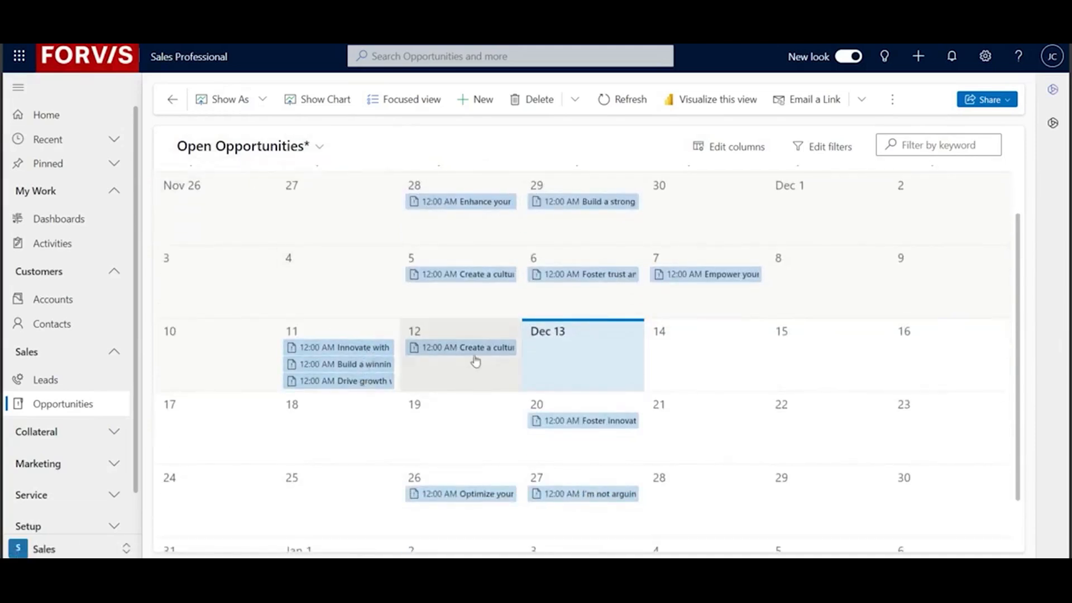
{"action": "left_click", "coordinate": [455, 275]}
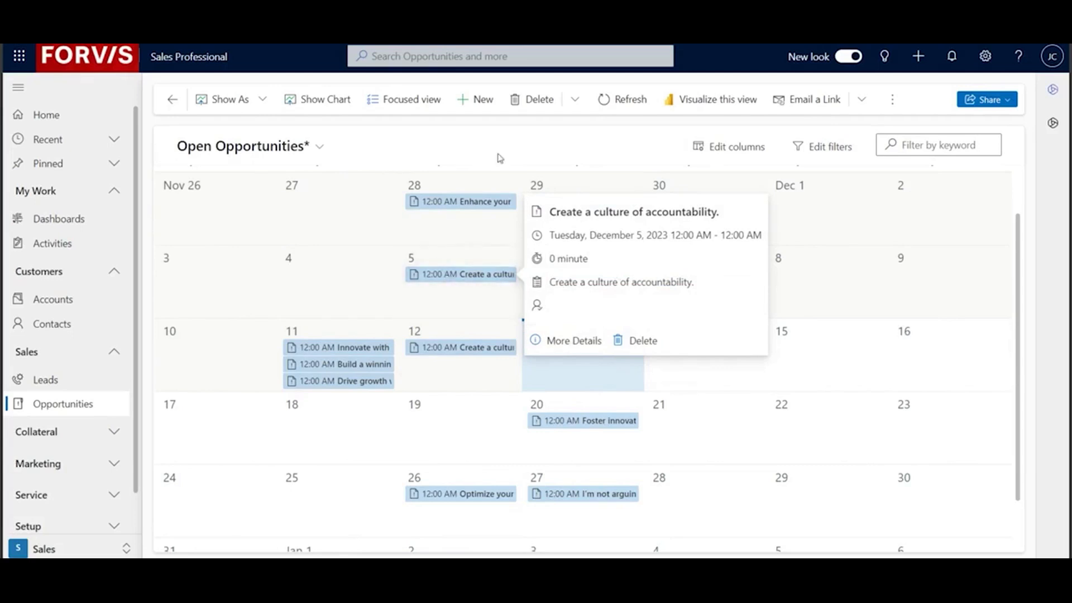
{"action": "left_click", "coordinate": [504, 284]}
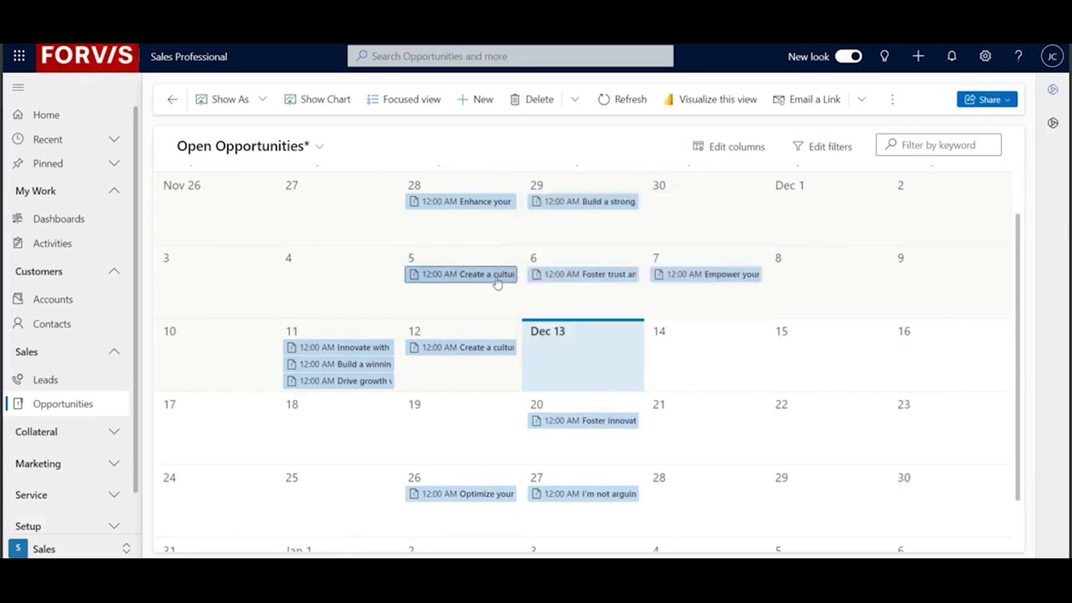
- Switch the calendar to the Closed Opportunities view and display it by month
{"action": "left_click", "coordinate": [270, 142]}
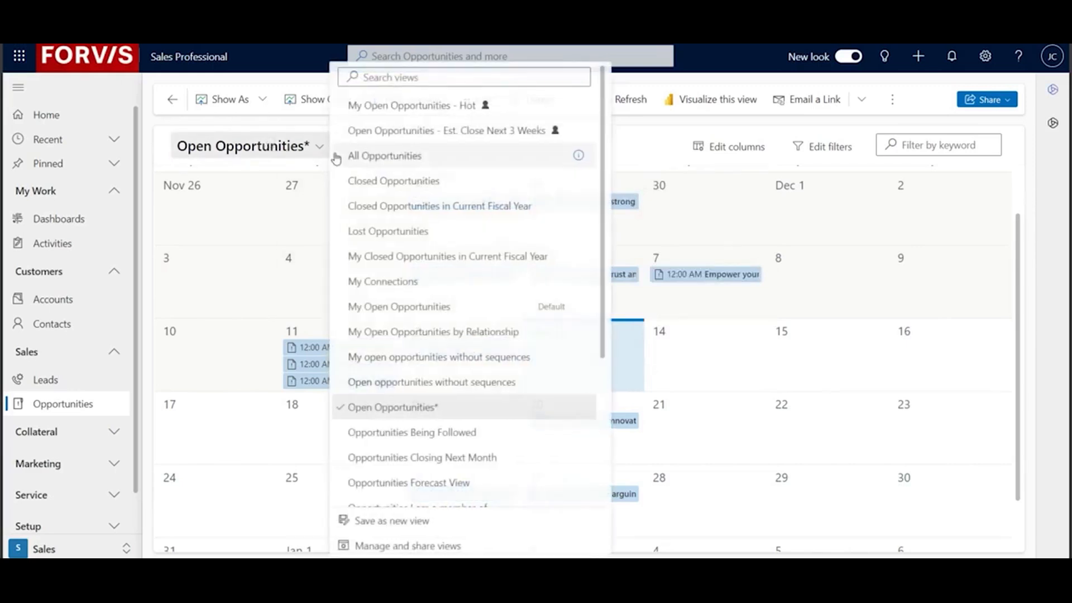
{"action": "left_click", "coordinate": [406, 186]}
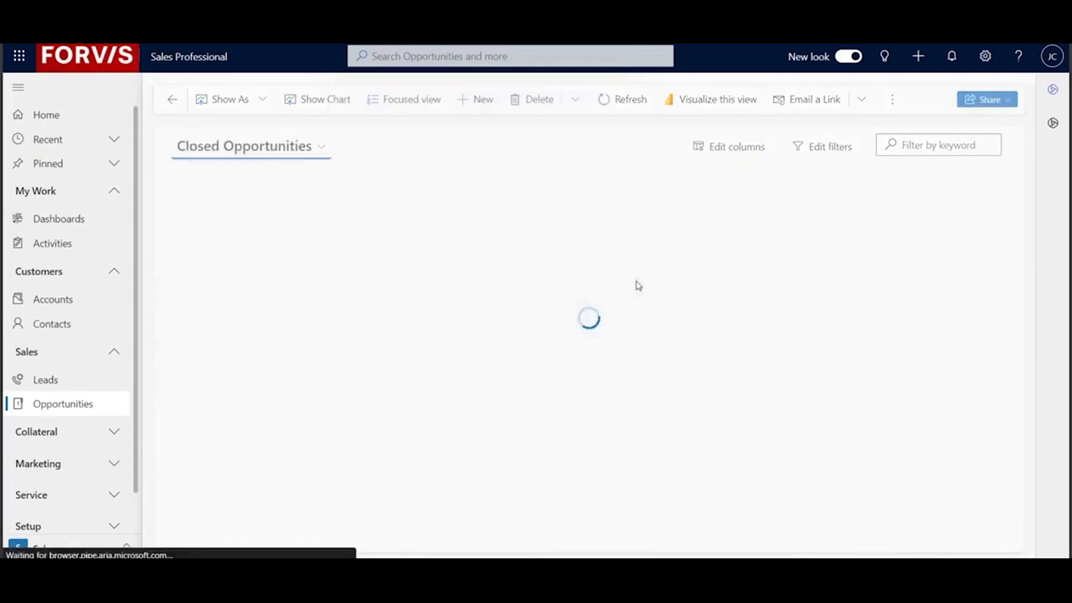
{"action": "left_click", "coordinate": [468, 183]}
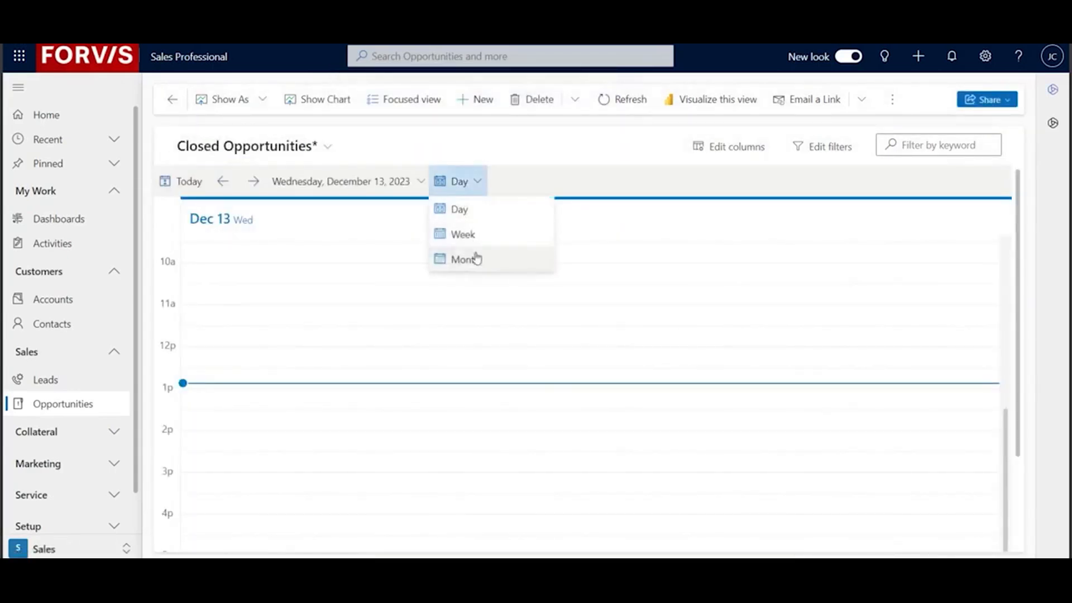
{"action": "left_click", "coordinate": [473, 255]}
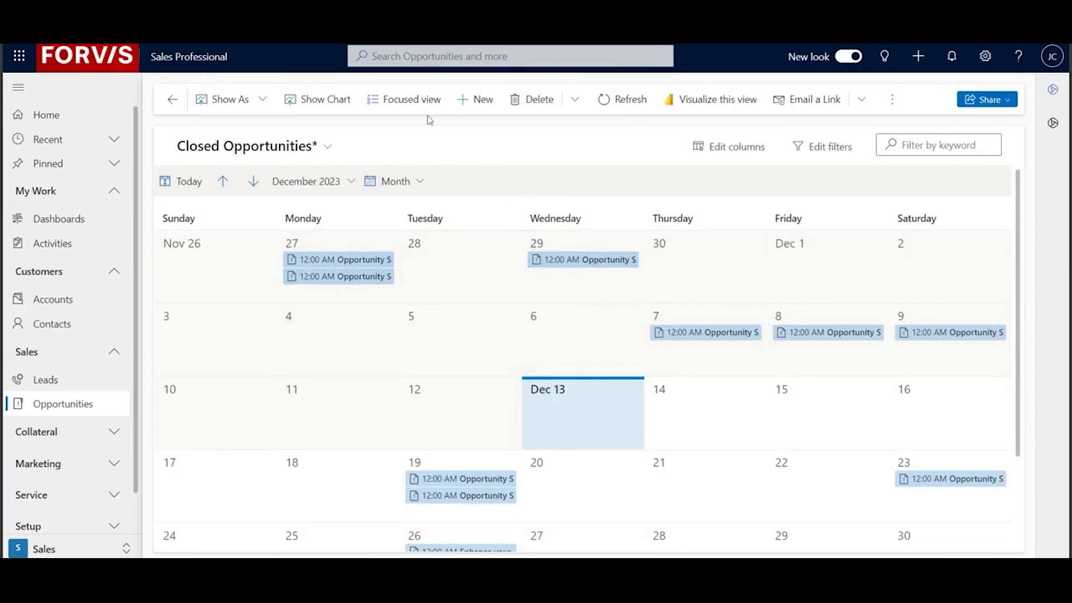
- Show the Open Opportunities view as a Pipeline view and examine the deal tracker bubbles and the opportunity list
{"action": "left_click", "coordinate": [226, 100]}
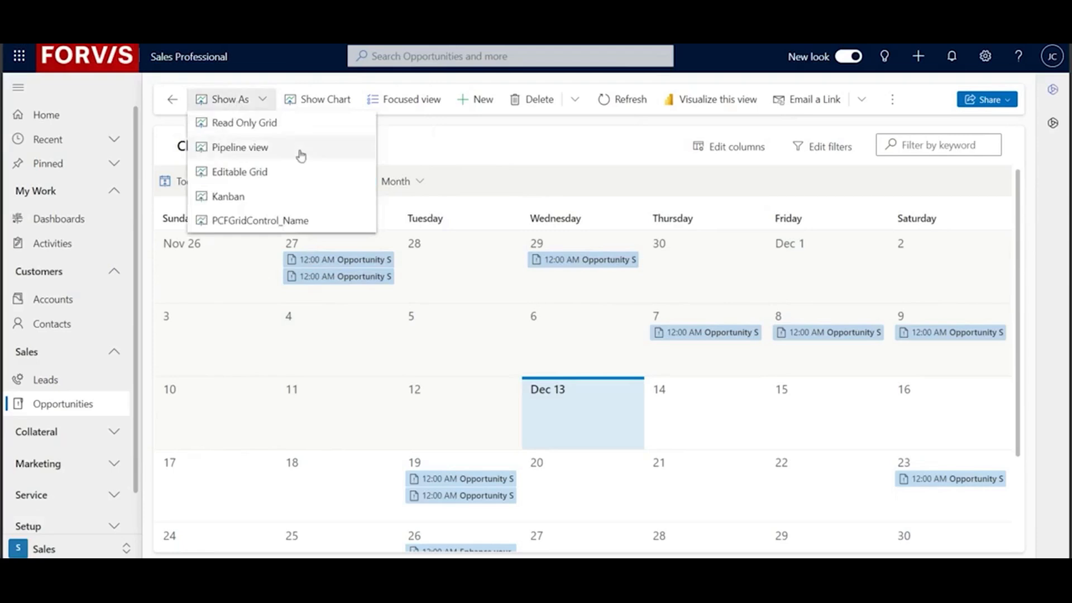
{"action": "left_click", "coordinate": [285, 158]}
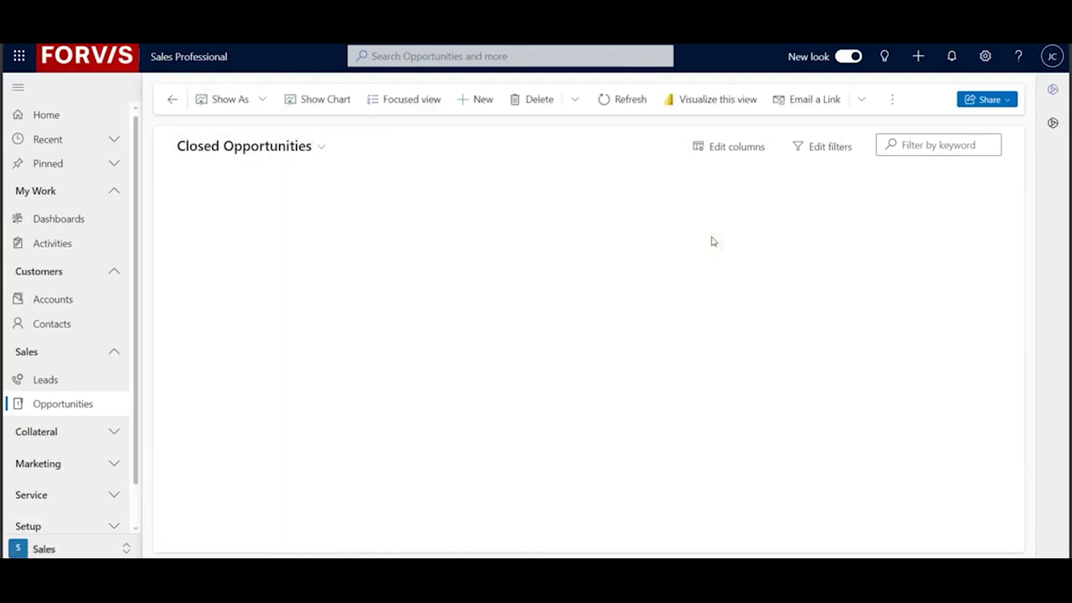
{"action": "left_click", "coordinate": [258, 150]}
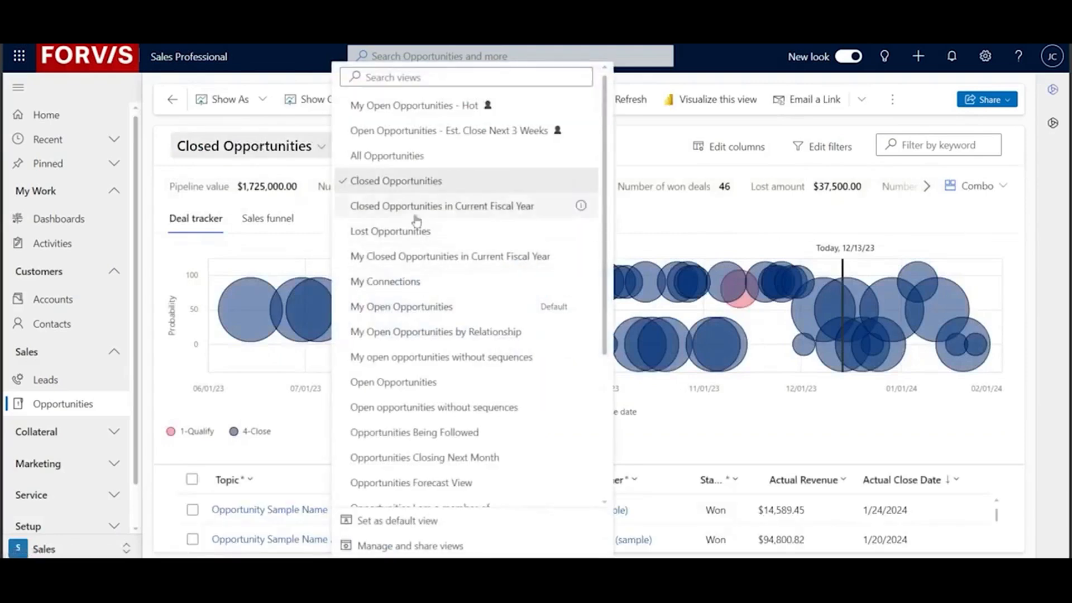
{"action": "left_click", "coordinate": [396, 382]}
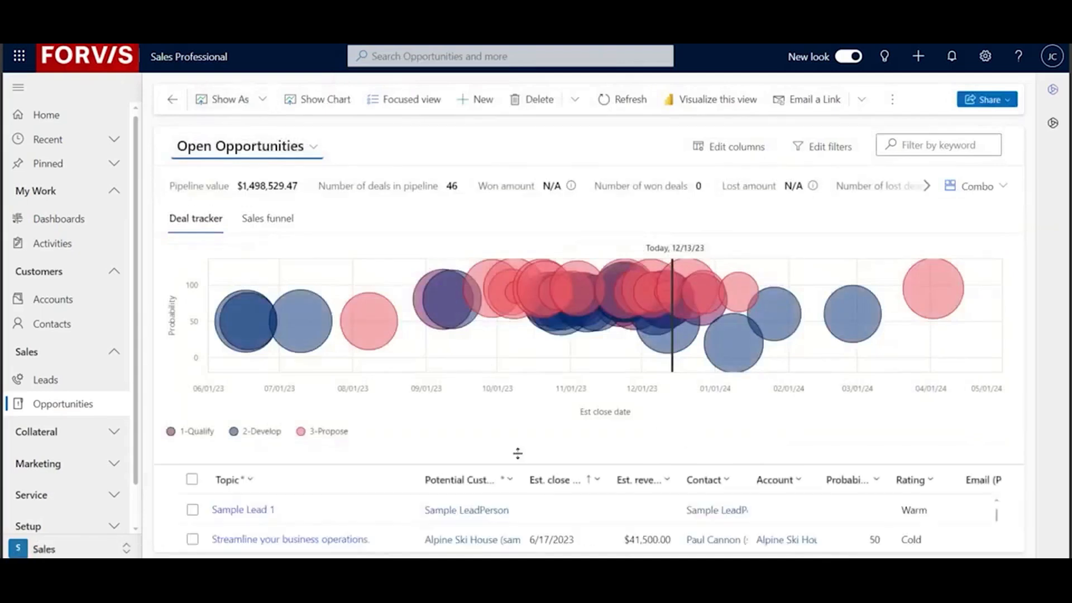
{"action": "scroll", "coordinate": [517, 455], "scroll_direction": "down", "scroll_amount": 1}
{"action": "mouse_move", "coordinate": [485, 249]}
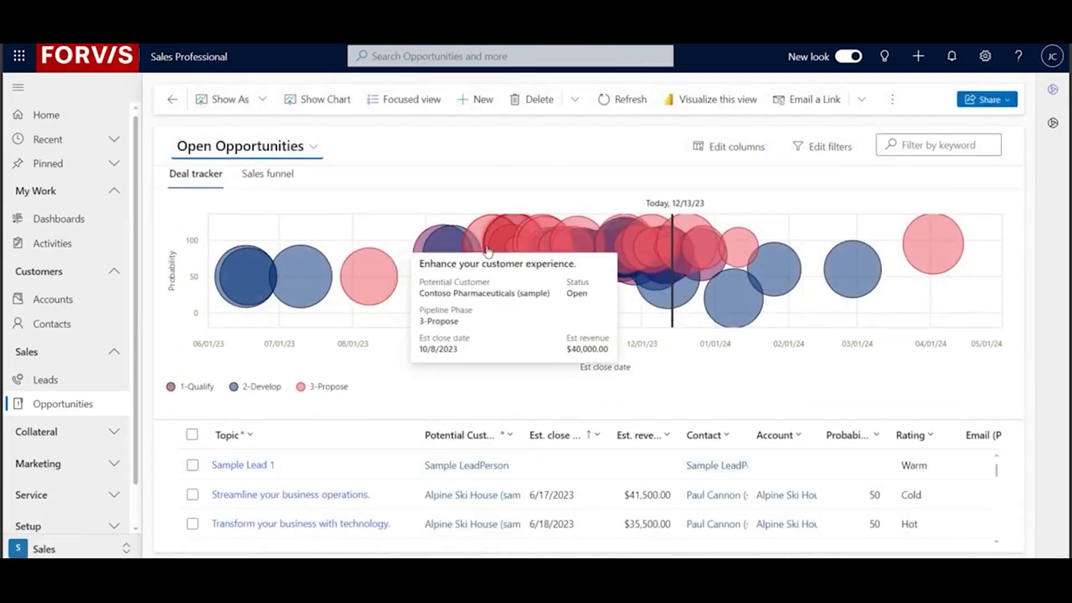
{"action": "mouse_move", "coordinate": [675, 254]}
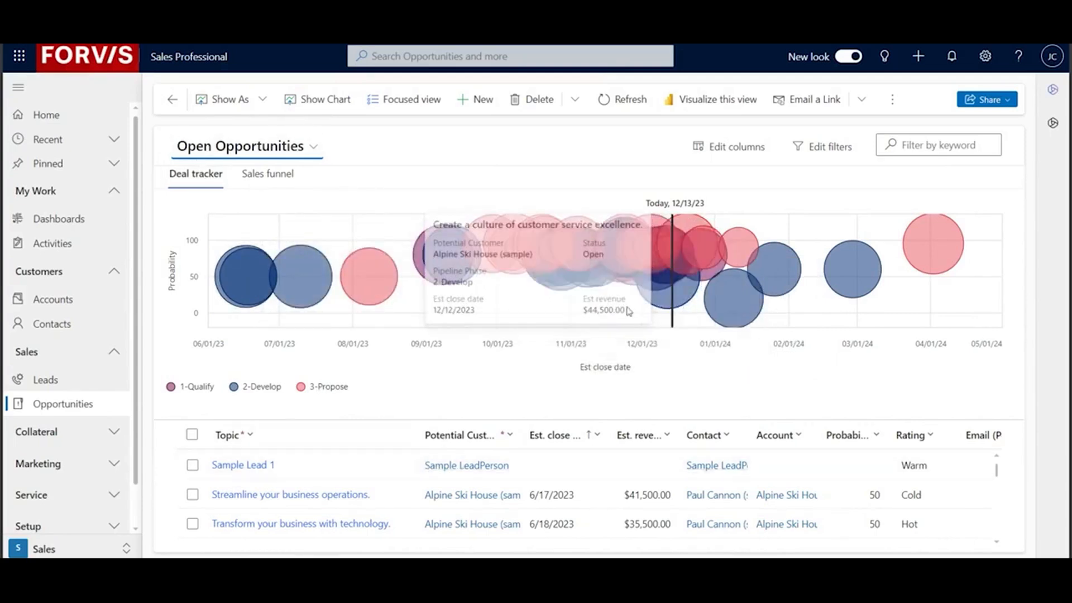
{"action": "scroll", "coordinate": [502, 470], "scroll_direction": "down", "scroll_amount": 2}
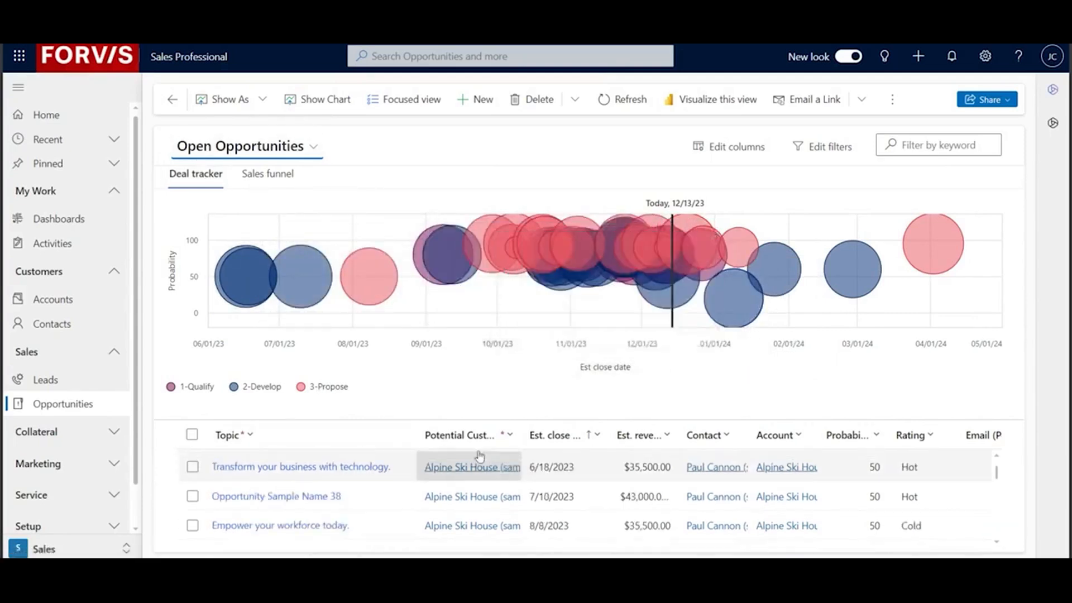
- Display the Sales funnel chart and check the details of its Develop and Qualify stages
{"action": "left_click", "coordinate": [285, 177]}
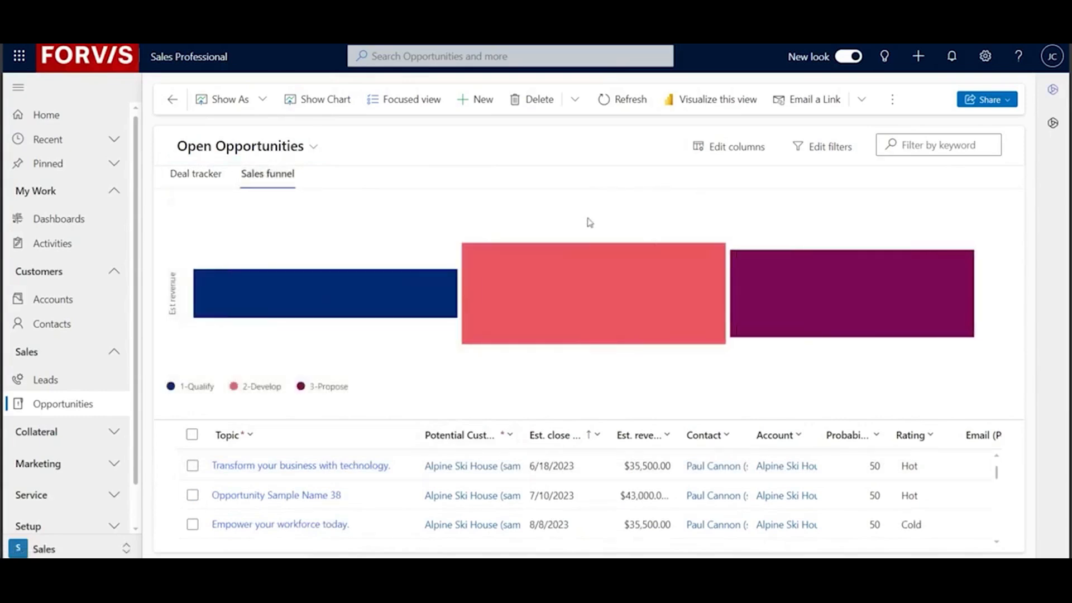
{"action": "mouse_move", "coordinate": [659, 292]}
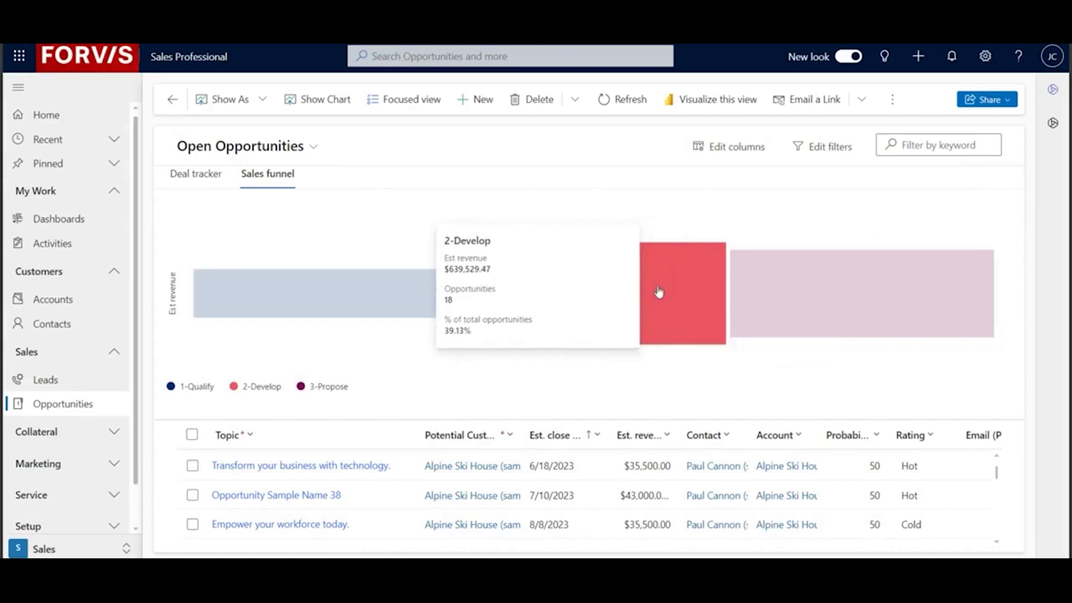
{"action": "mouse_move", "coordinate": [447, 295]}
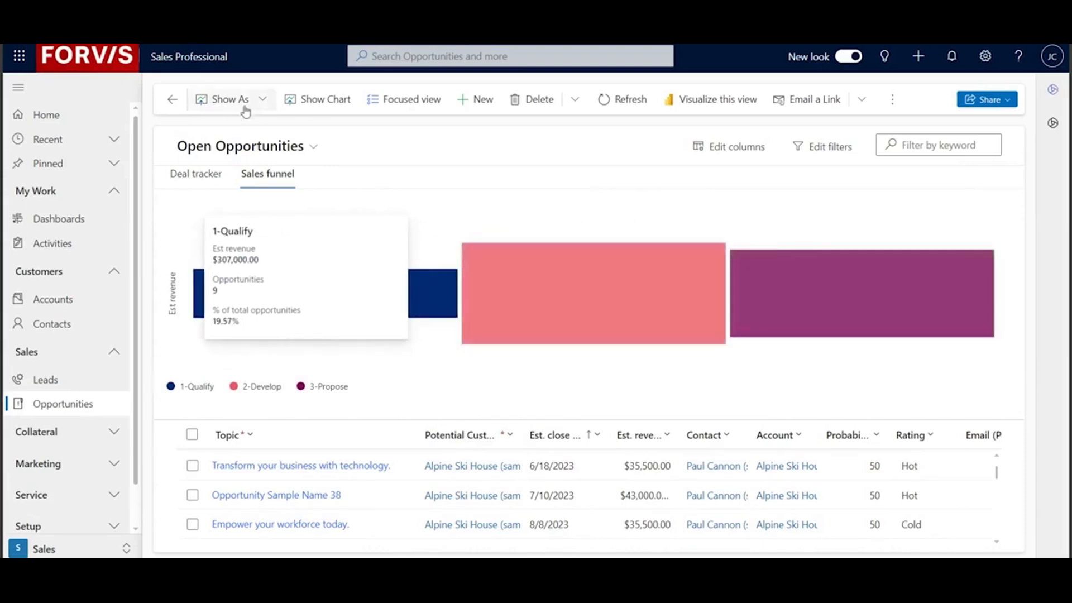
- In an editable grid, set the estimated close date of "Streamline your business operations." to 6/19/2023 and its estimated revenue to $415,000.00, and save
{"action": "left_click", "coordinate": [239, 102]}
{"action": "left_click", "coordinate": [251, 204]}
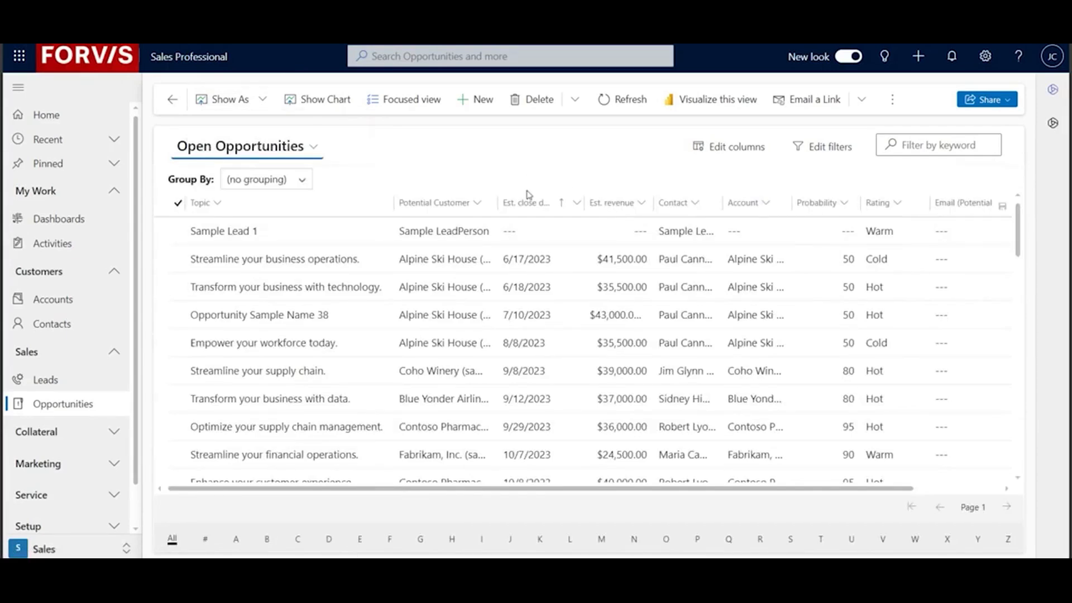
{"action": "left_click", "coordinate": [543, 266]}
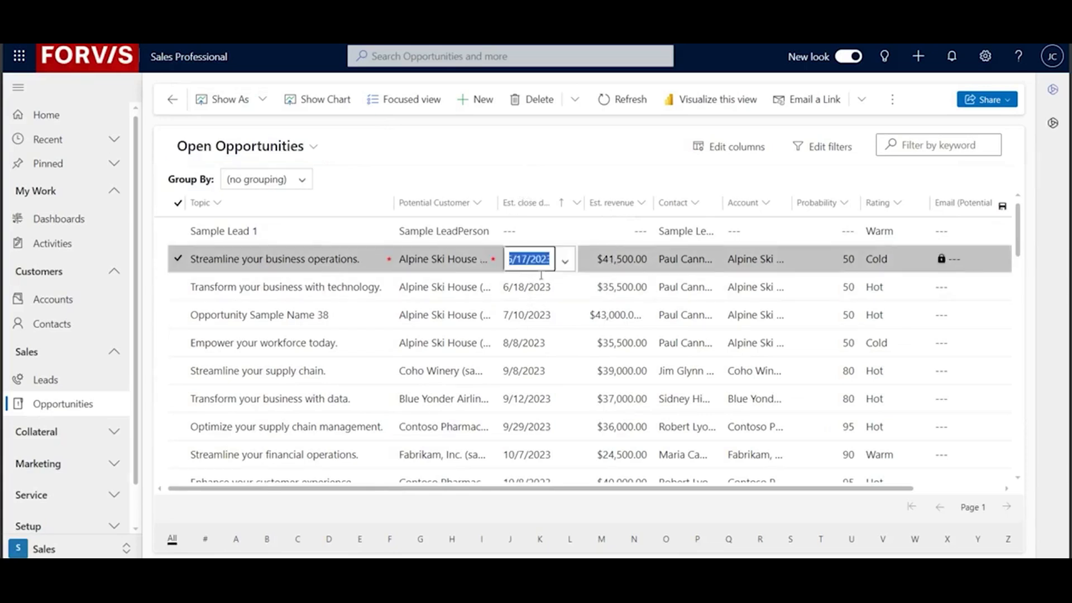
{"action": "left_click", "coordinate": [565, 260]}
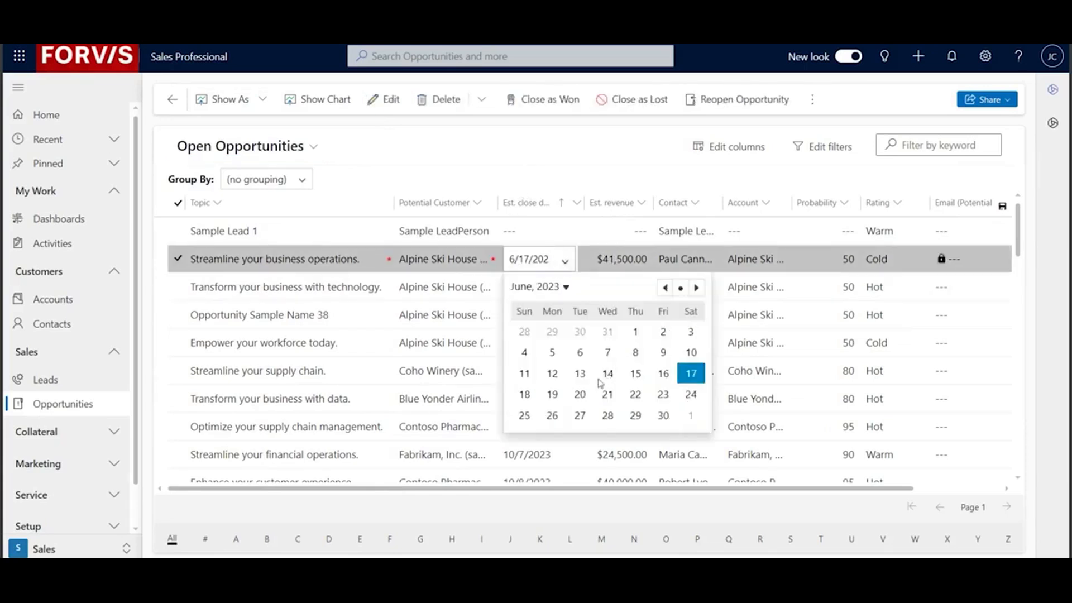
{"action": "left_click", "coordinate": [561, 398]}
{"action": "left_click", "coordinate": [628, 264]}
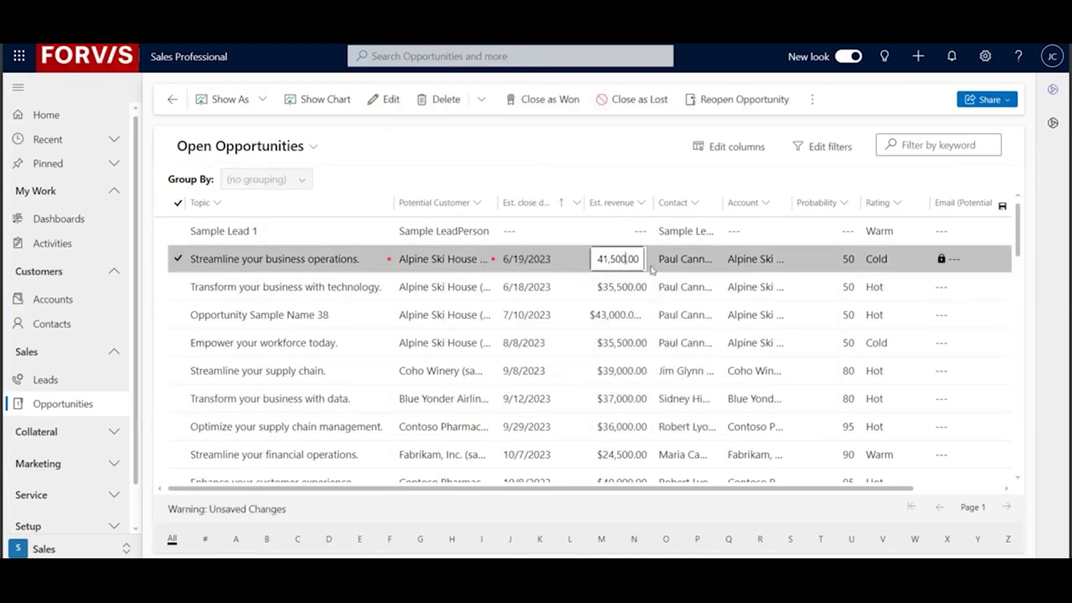
{"action": "type", "text": "0"}
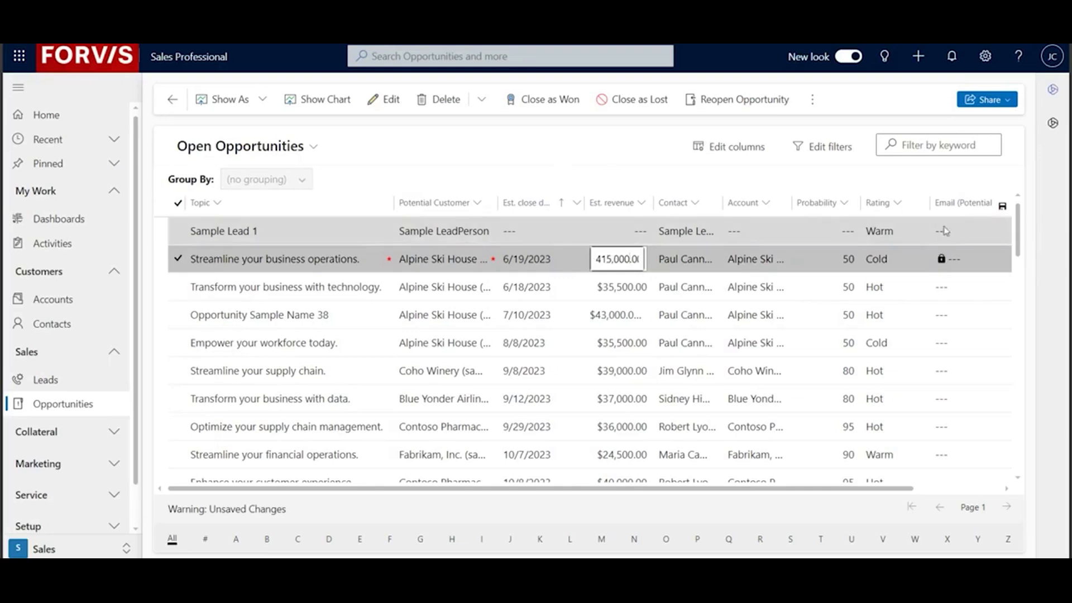
{"action": "left_click", "coordinate": [1002, 206]}
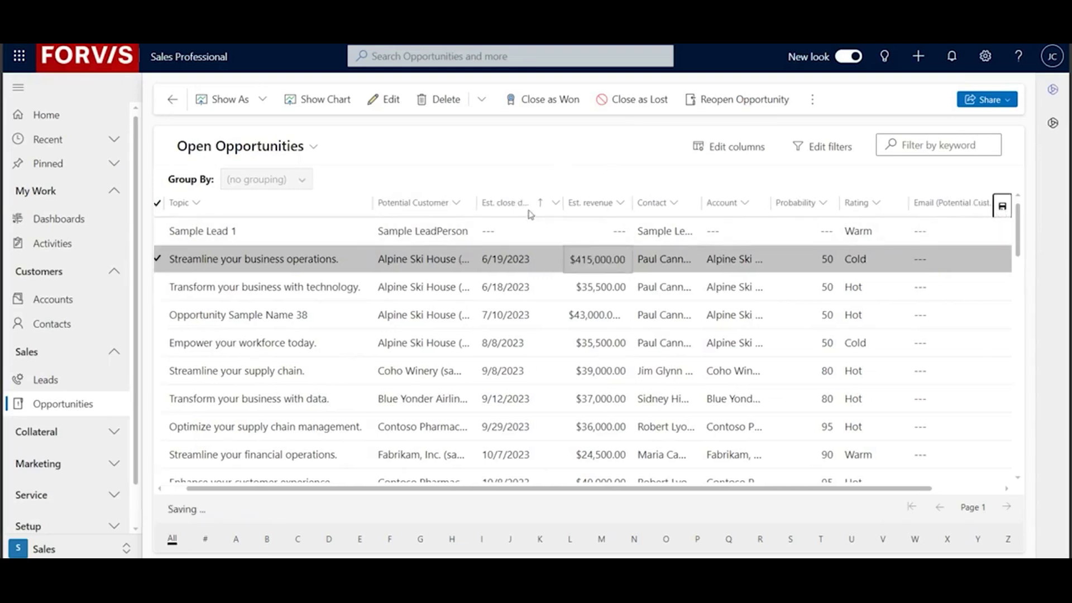
- Group the editable grid by Potential Customer and look through the grouped opportunities
{"action": "left_click", "coordinate": [301, 180]}
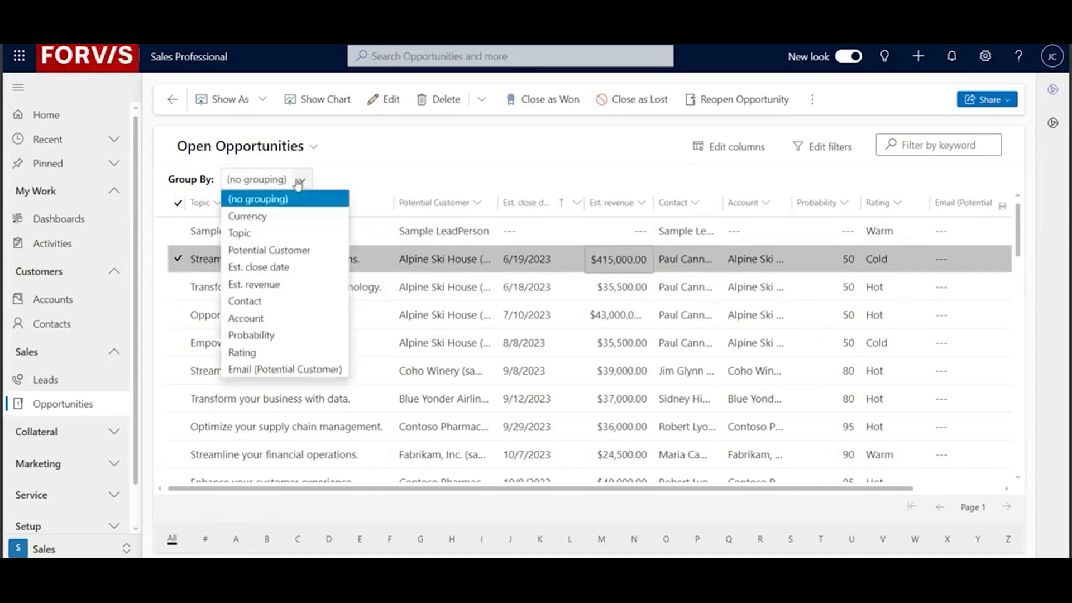
{"action": "left_click", "coordinate": [289, 252]}
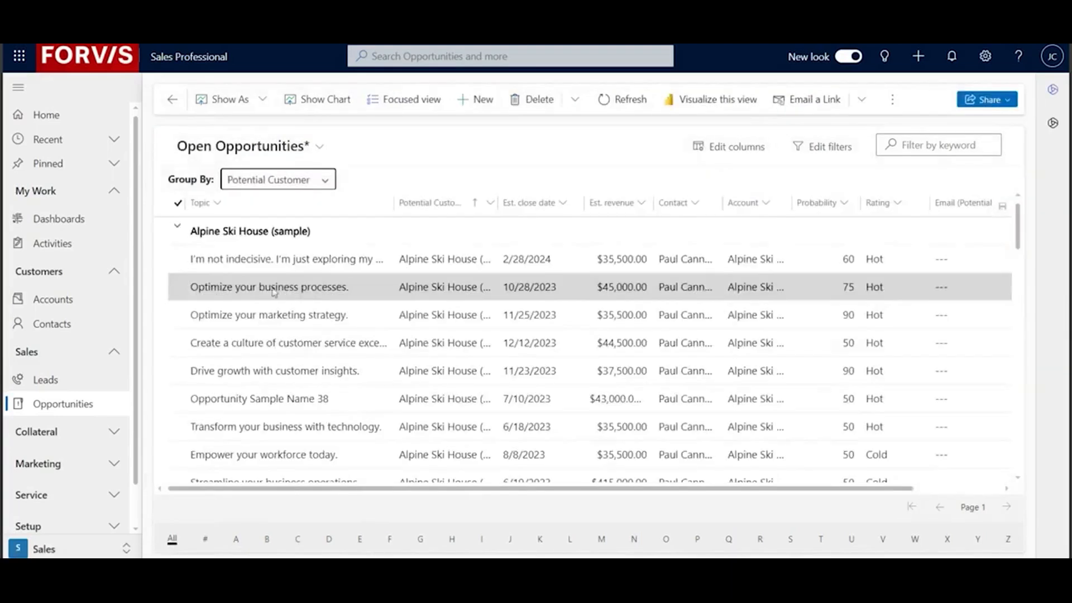
{"action": "scroll", "coordinate": [281, 239], "scroll_direction": "down", "scroll_amount": 8}
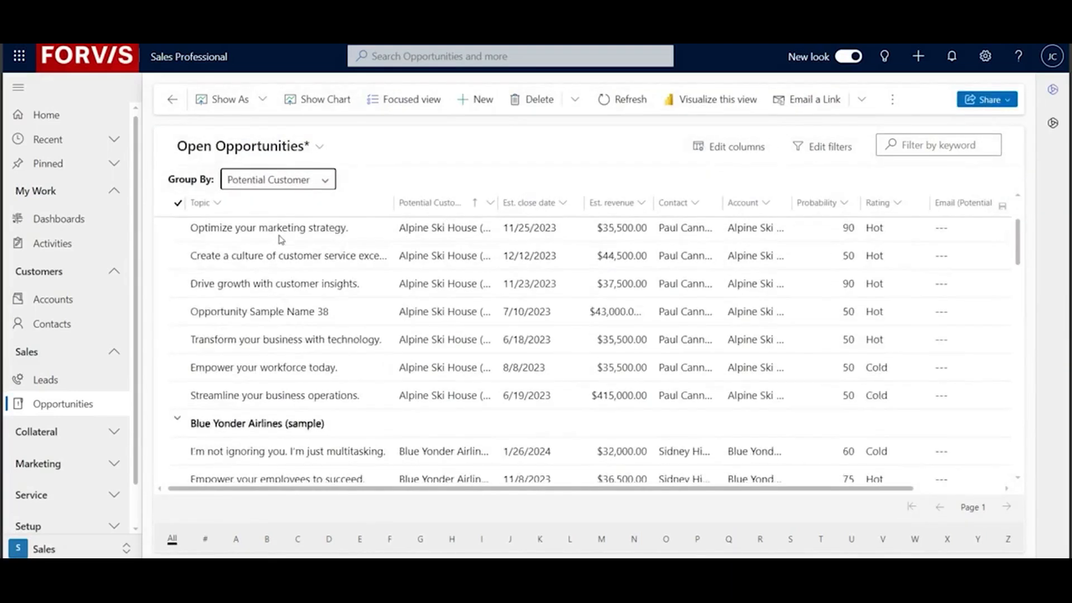
{"action": "scroll", "coordinate": [329, 302], "scroll_direction": "up", "scroll_amount": 5}
{"action": "scroll", "coordinate": [276, 342], "scroll_direction": "down", "scroll_amount": 6}
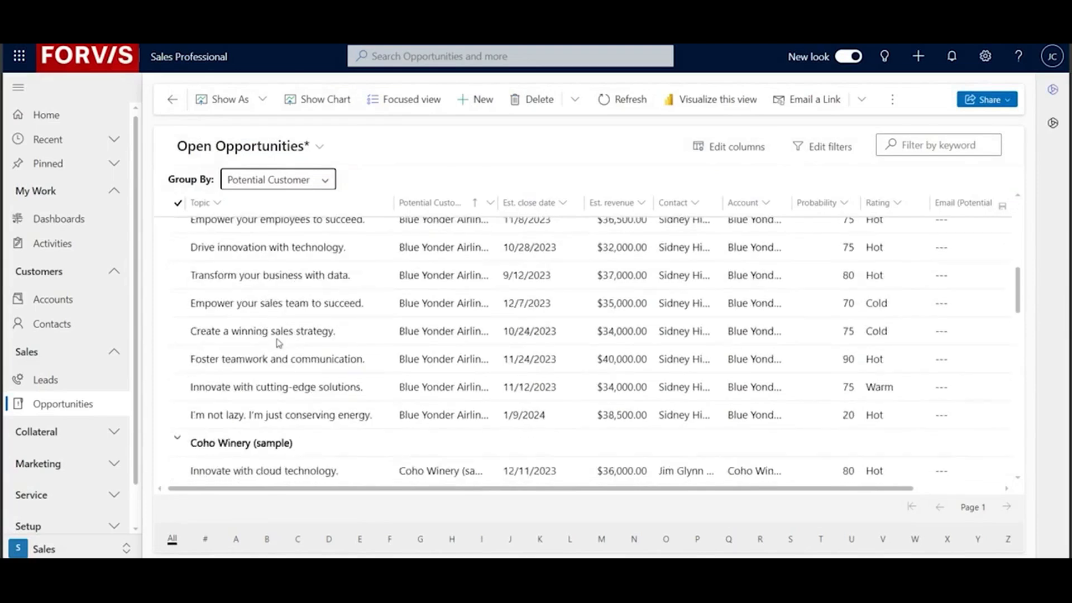
- Collapse the Coho Winery (sample) group in the grid, keeping the Potential Customer grouping
{"action": "left_click", "coordinate": [178, 269]}
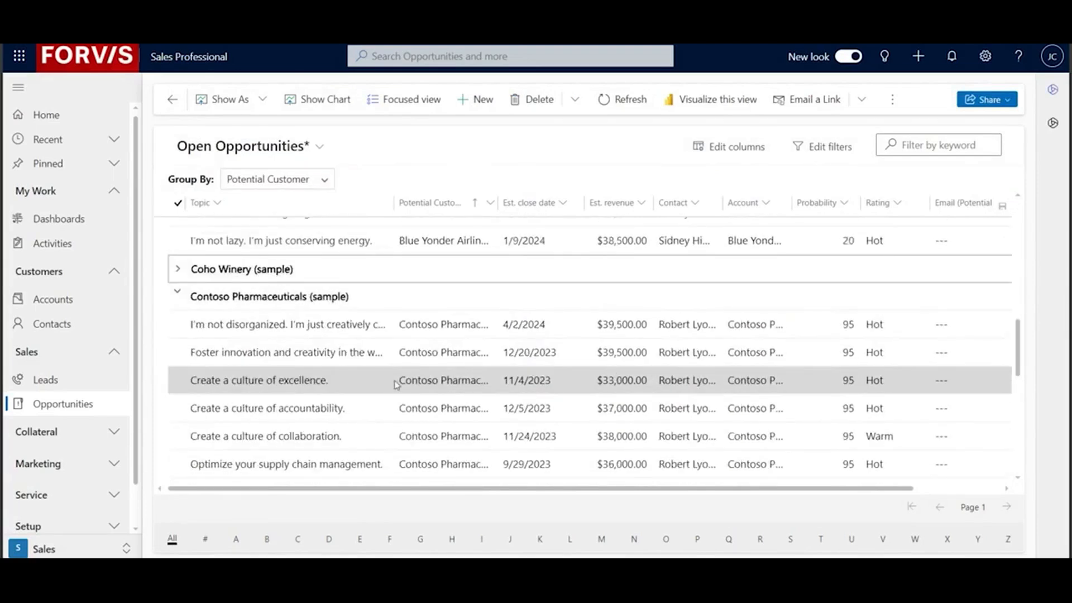
{"action": "scroll", "coordinate": [397, 383], "scroll_direction": "up", "scroll_amount": 5}
{"action": "left_click", "coordinate": [327, 179]}
{"action": "left_click", "coordinate": [536, 168]}
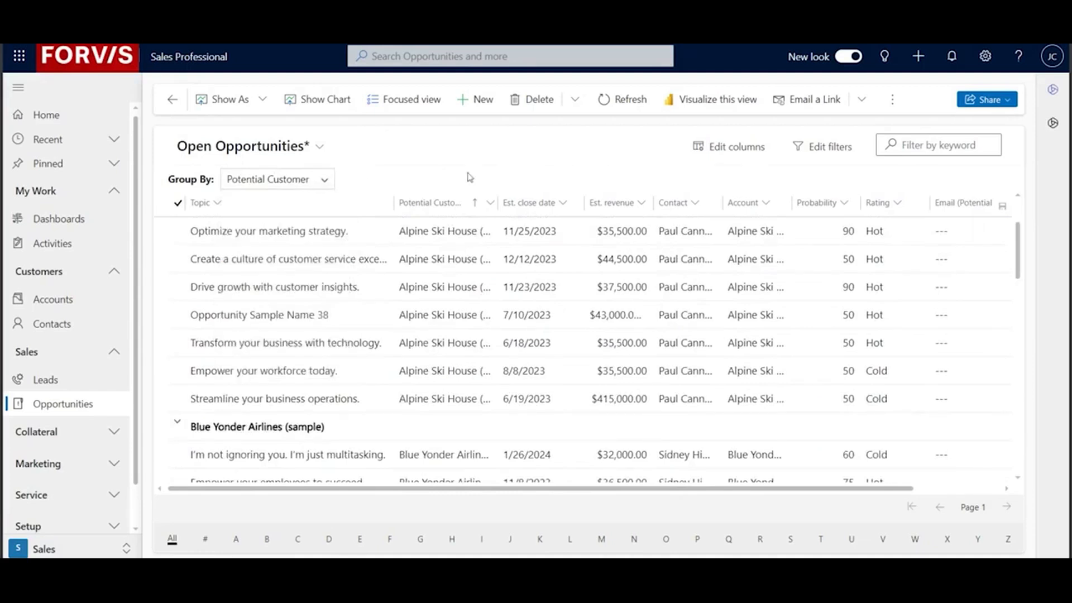
{"action": "left_click", "coordinate": [262, 99]}
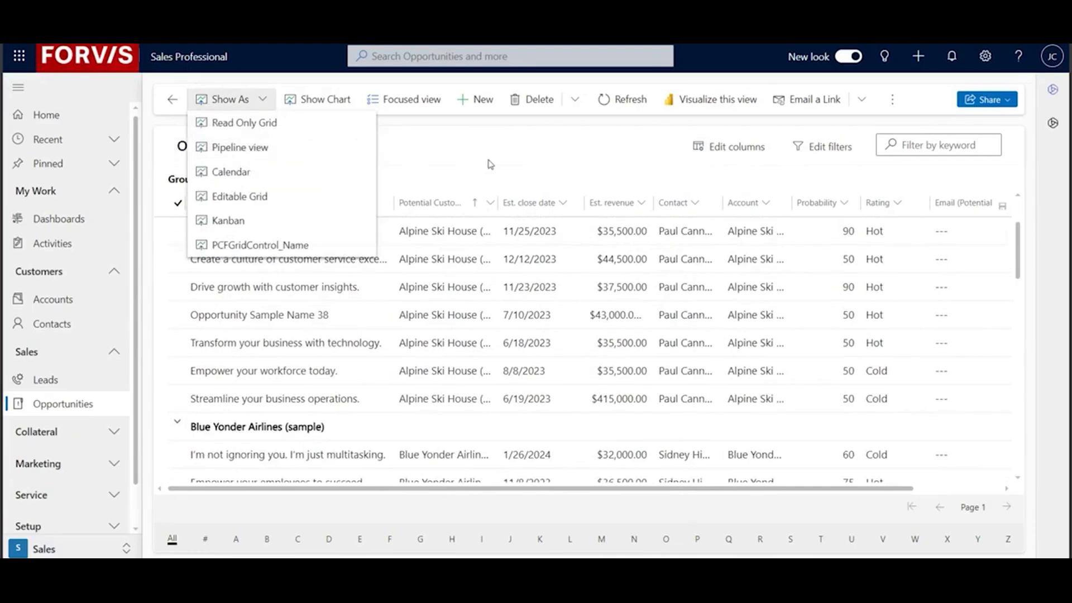
{"action": "left_click", "coordinate": [490, 164]}
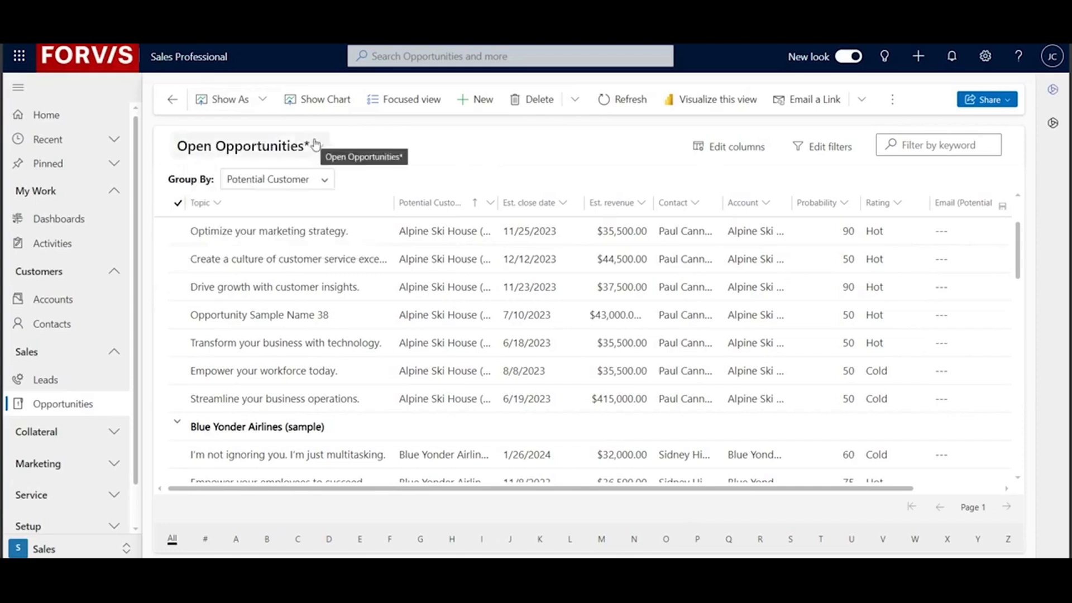
- Open the Blue Yonder Airlines (sample) account from the accounts list and look over its Summit Sales Report
{"action": "left_click", "coordinate": [69, 309]}
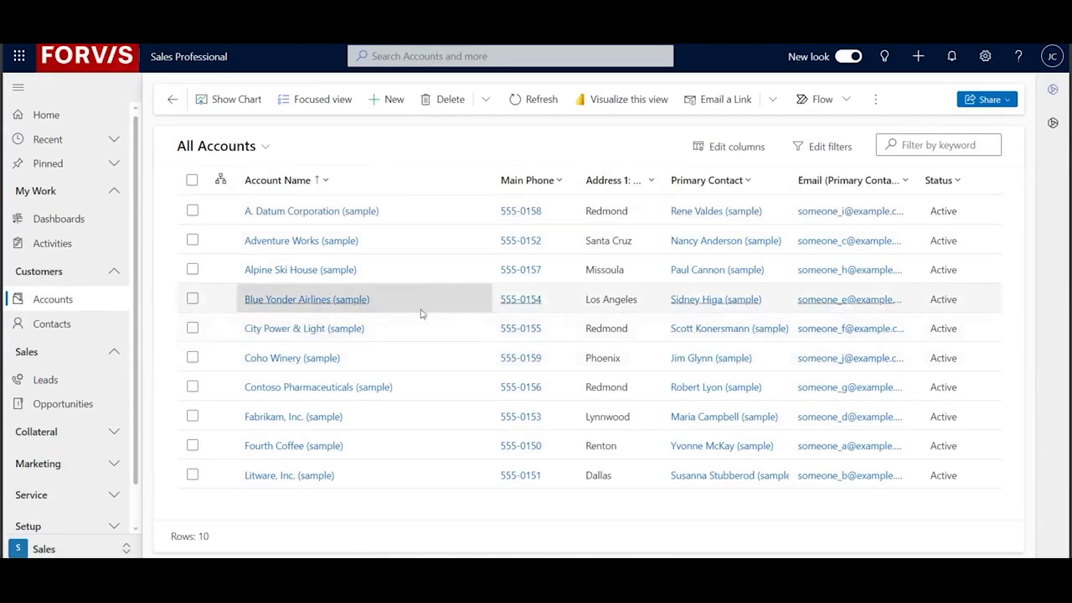
{"action": "double_click", "coordinate": [611, 298]}
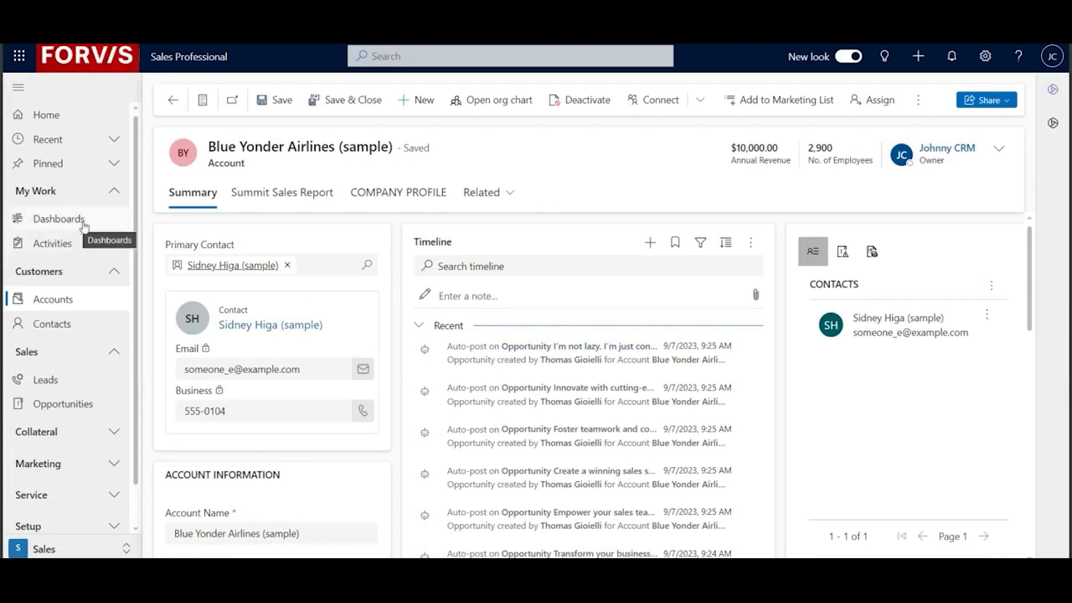
{"action": "left_click", "coordinate": [289, 195]}
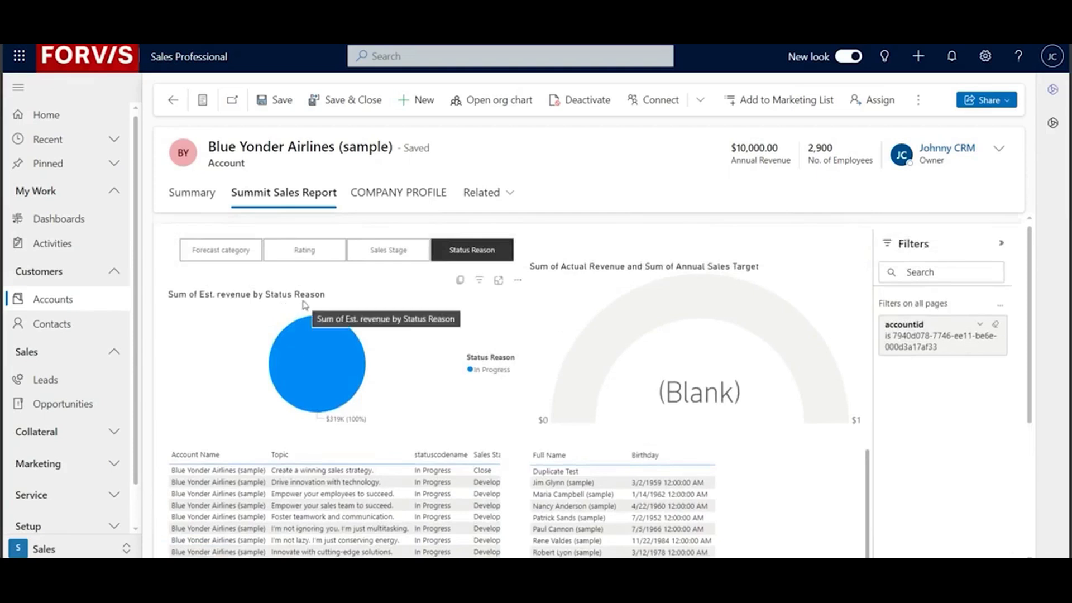
{"action": "scroll", "coordinate": [256, 348], "scroll_direction": "down", "scroll_amount": 1}
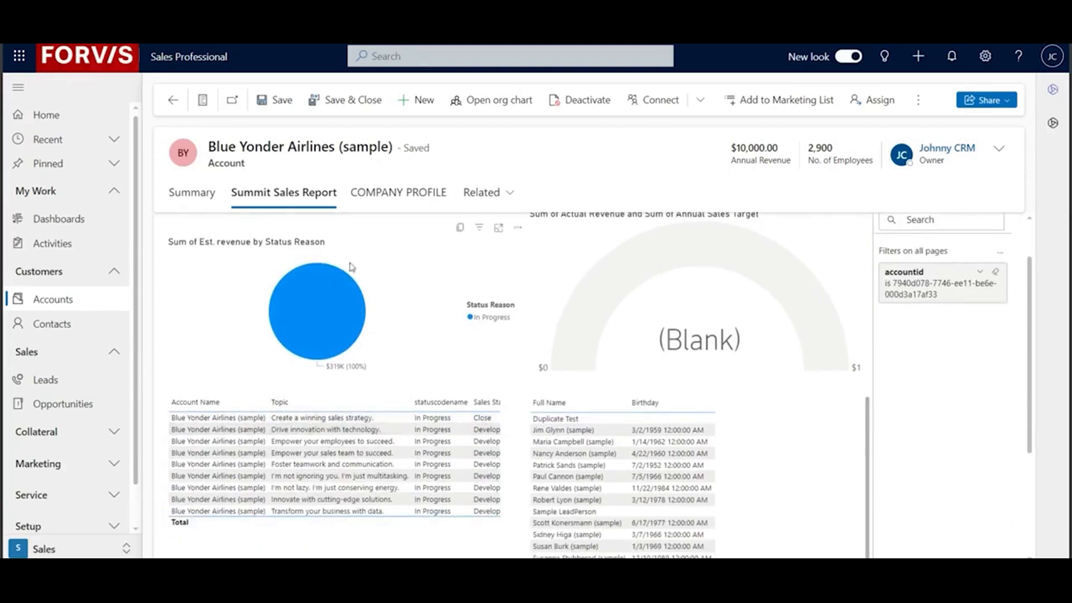
{"action": "scroll", "coordinate": [357, 301], "scroll_direction": "up", "scroll_amount": 1}
- Break down the report's estimated revenue chart by Sales Stage, Forecast category and Rating, and review the opportunity table beneath it
{"action": "left_click", "coordinate": [385, 253]}
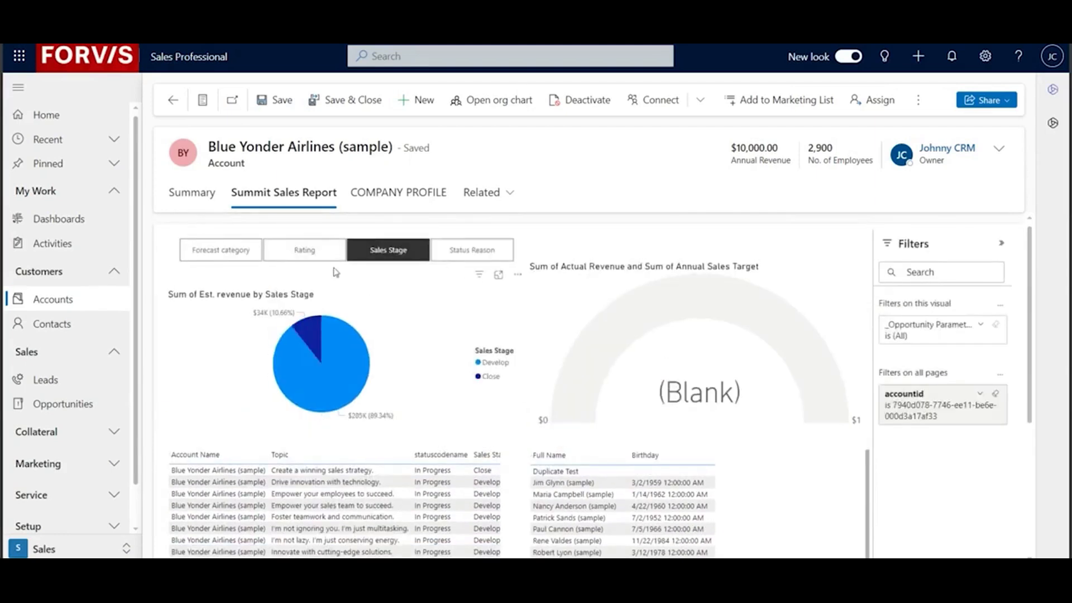
{"action": "left_click", "coordinate": [316, 254]}
{"action": "left_click", "coordinate": [220, 250]}
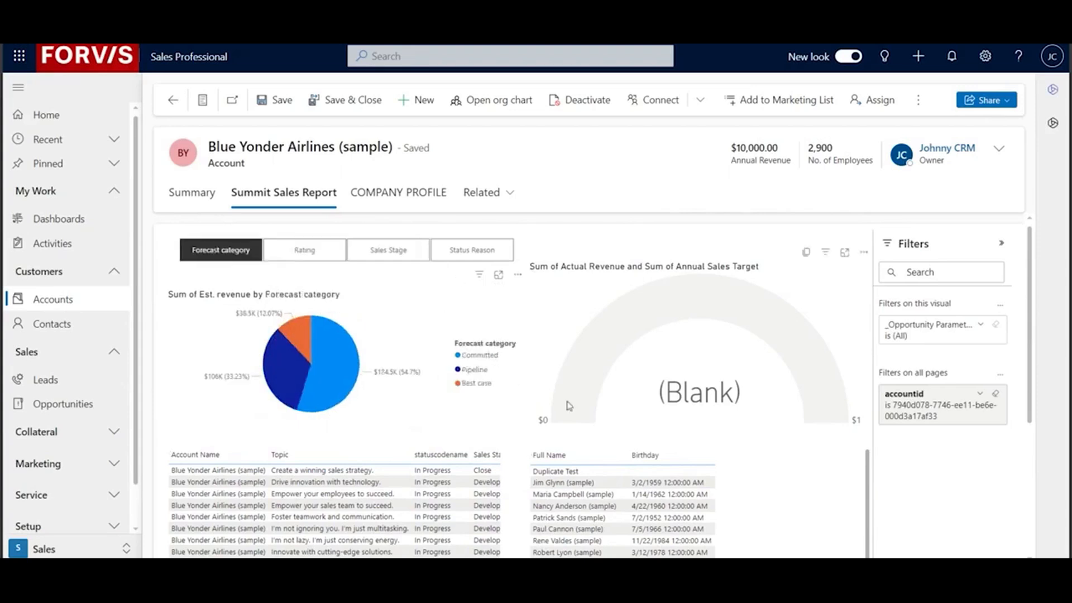
{"action": "left_click", "coordinate": [317, 254]}
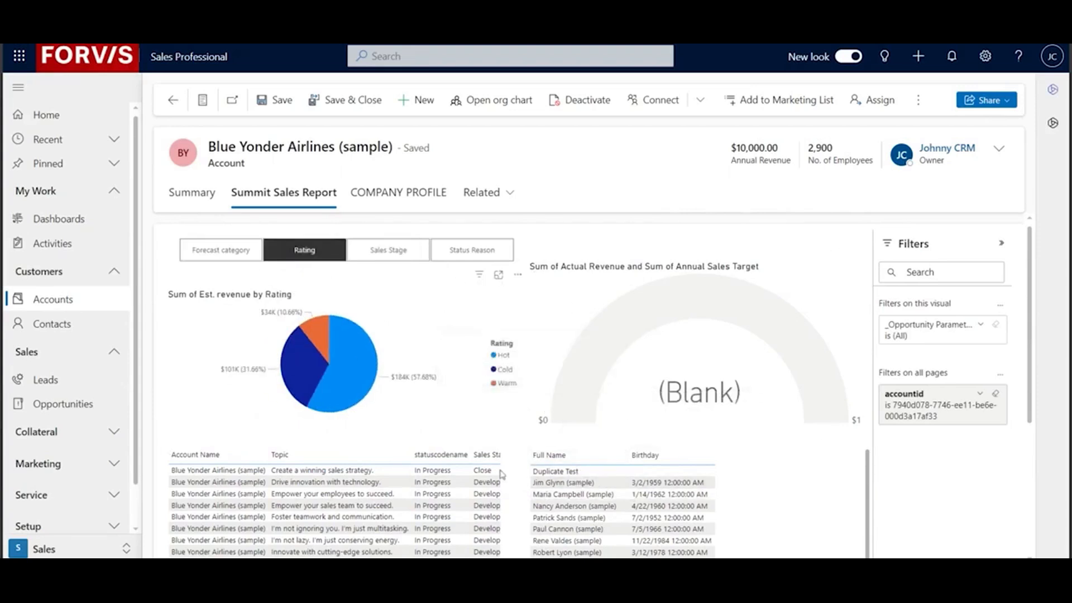
{"action": "scroll", "coordinate": [603, 375], "scroll_direction": "down", "scroll_amount": 2}
{"action": "scroll", "coordinate": [604, 376], "scroll_direction": "down", "scroll_amount": 2}
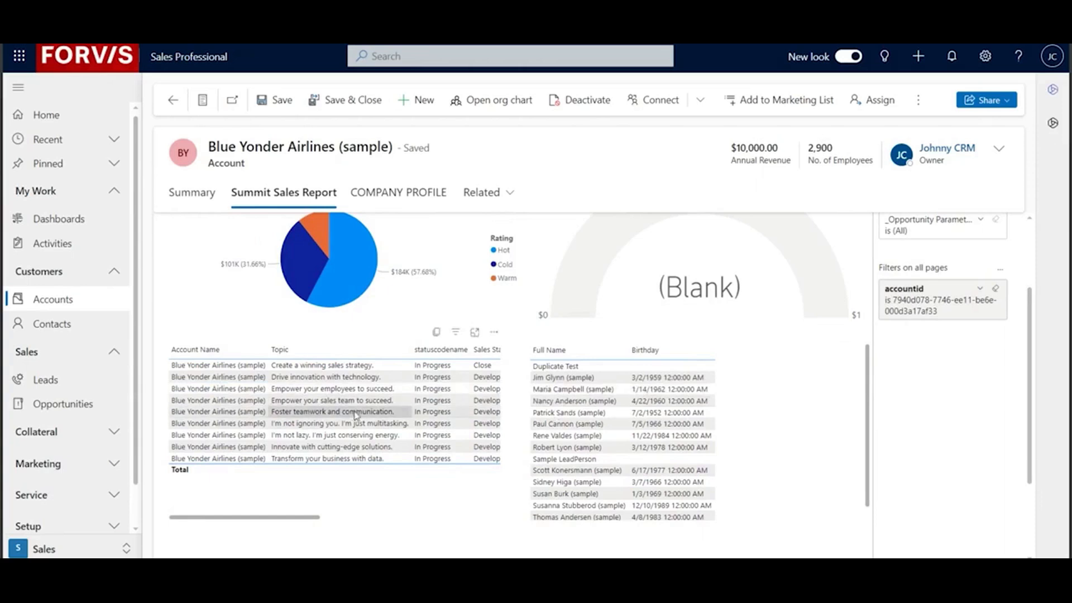
{"action": "scroll", "coordinate": [528, 329], "scroll_direction": "up", "scroll_amount": 4}
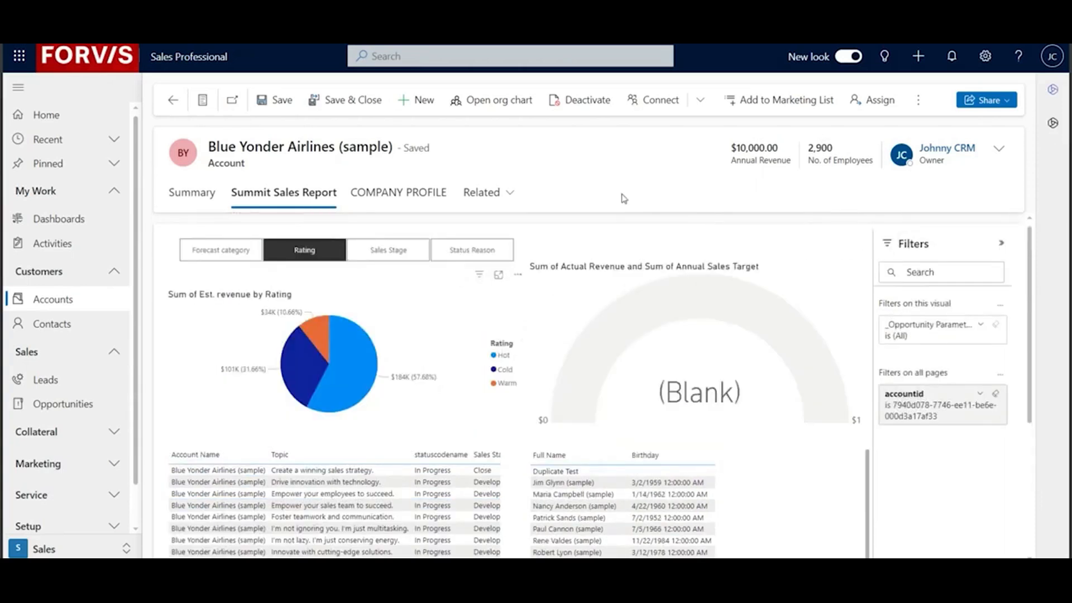
- View the Summit Sales Report for Fabrikam, Inc. (sample) and A. Datum Corporation (sample) using the record list, and close the list
{"action": "left_click", "coordinate": [203, 100]}
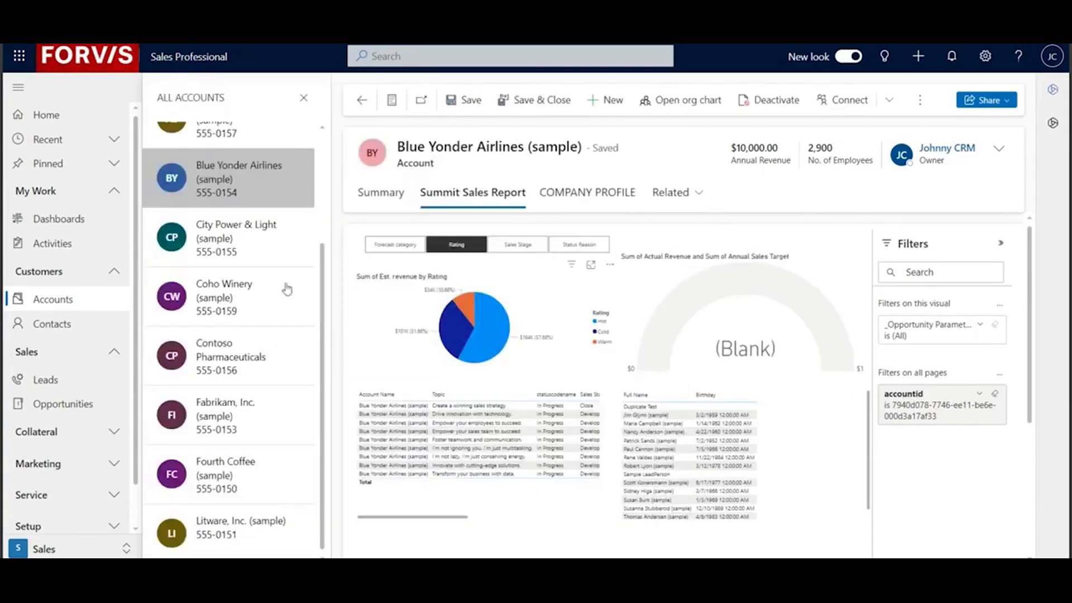
{"action": "left_click", "coordinate": [257, 427]}
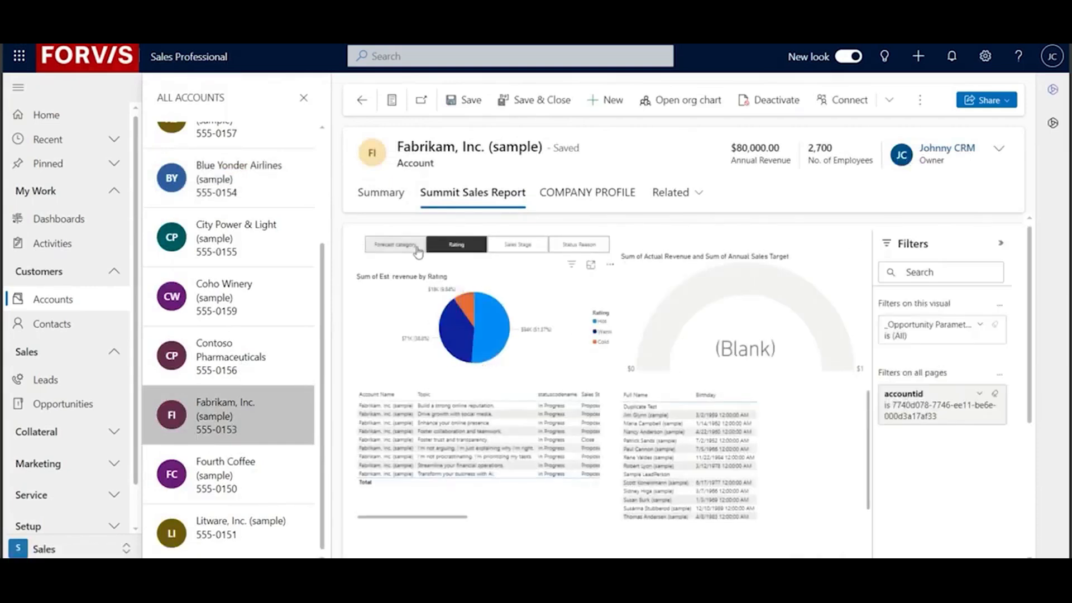
{"action": "scroll", "coordinate": [151, 257], "scroll_direction": "up", "scroll_amount": 3}
{"action": "left_click", "coordinate": [220, 167]}
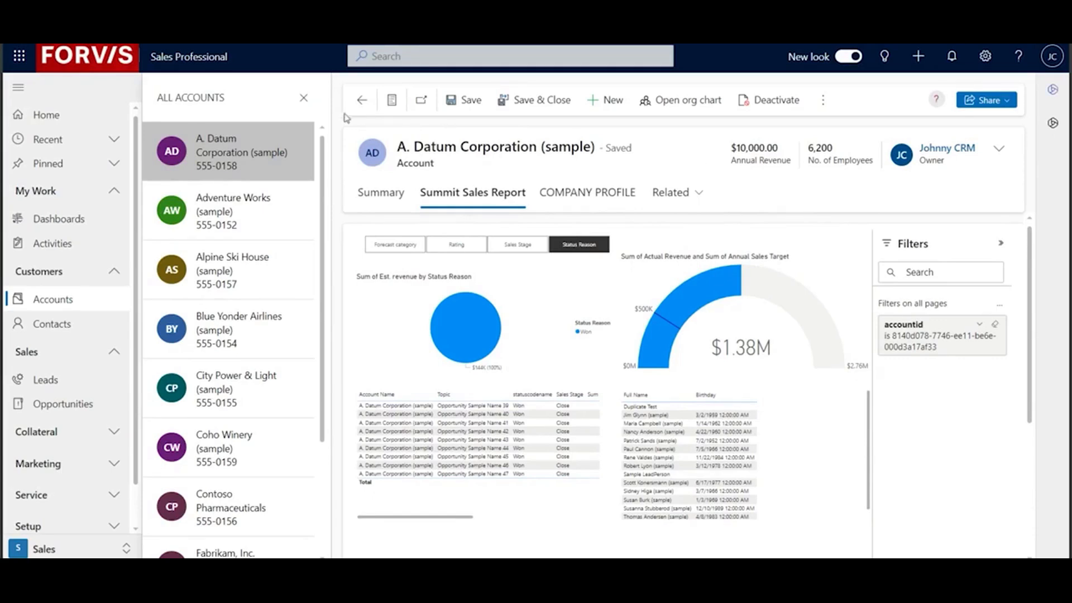
{"action": "left_click", "coordinate": [304, 99]}
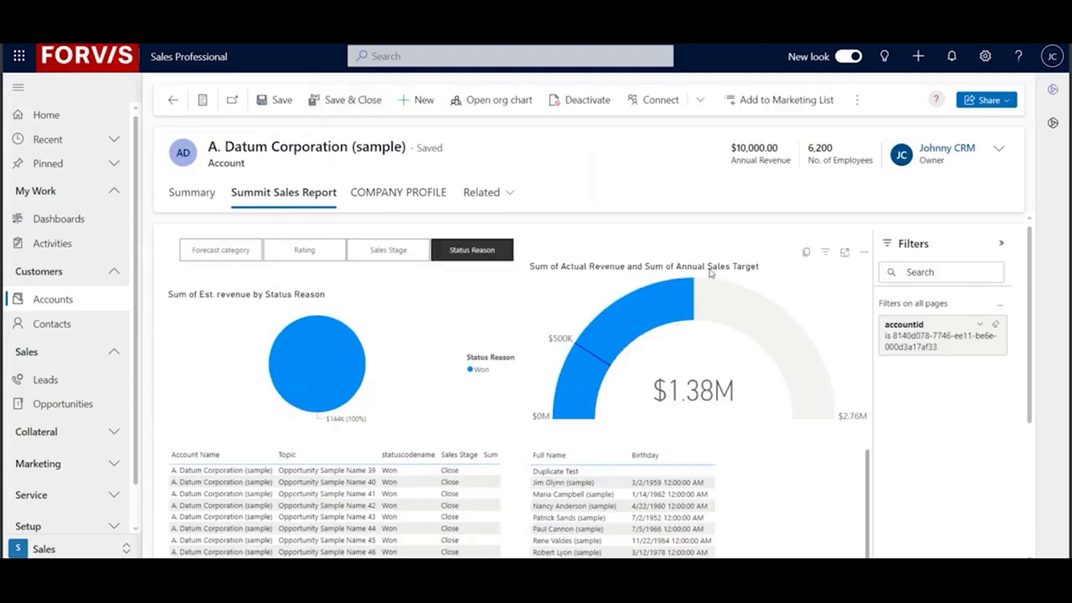